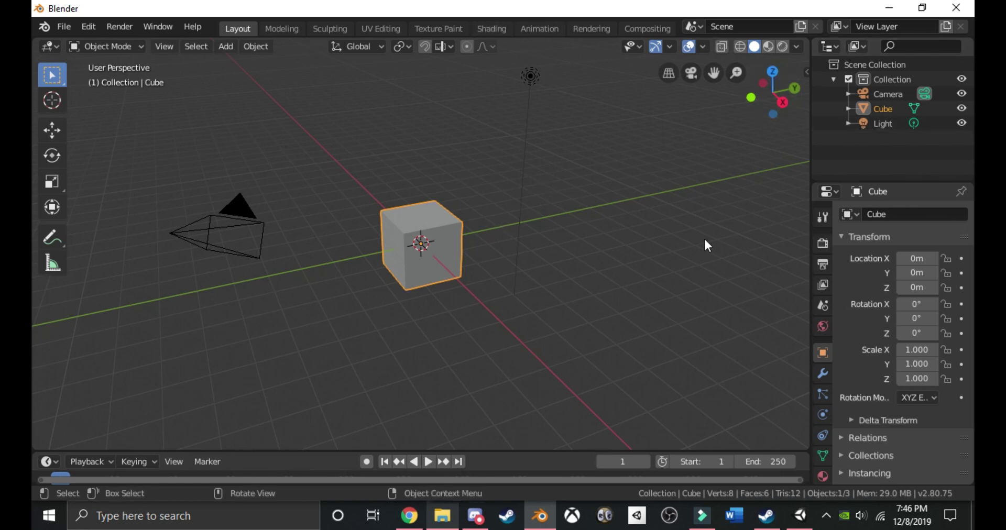
Delete the default cube, camera and light, and switch to the right orthographic view.
key("Delete")
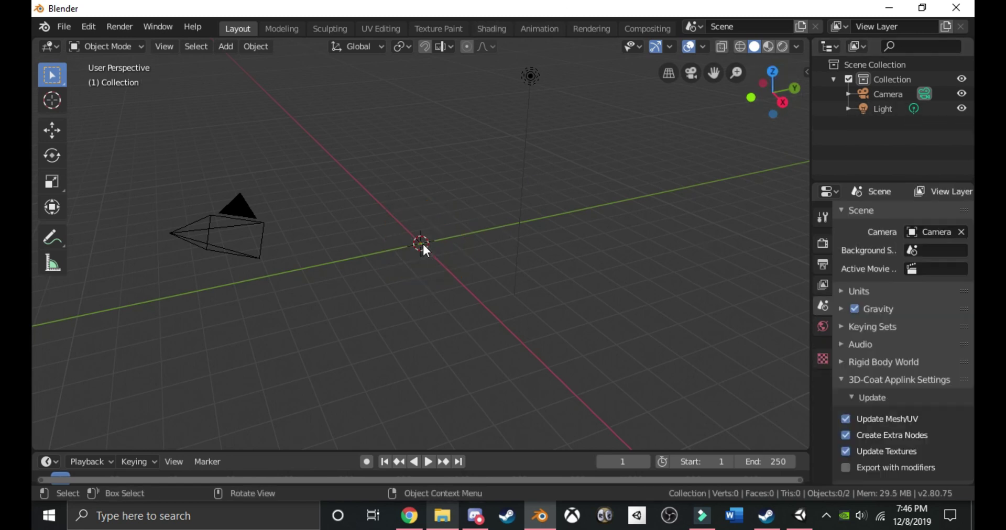
left_click(252, 238)
key("Delete")
left_click(529, 90)
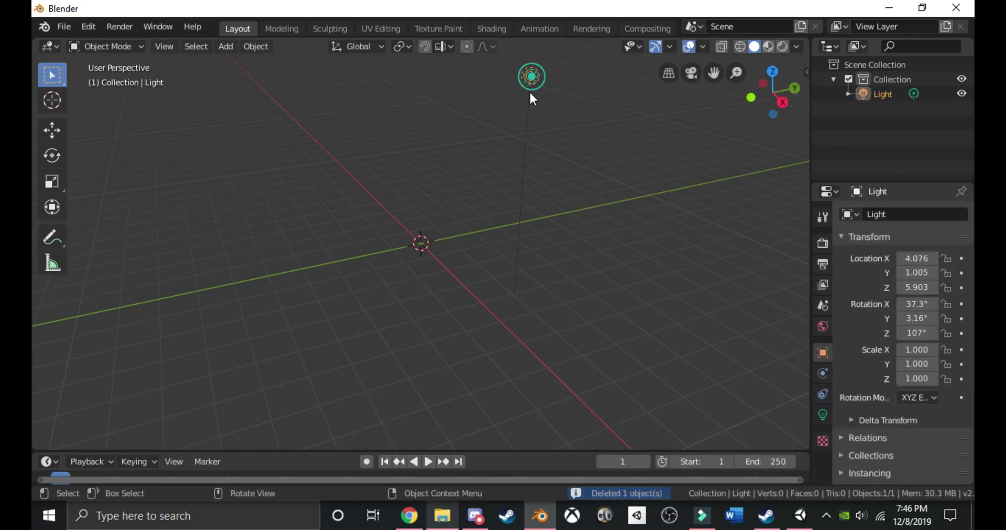
key("Delete")
key("KP_3")
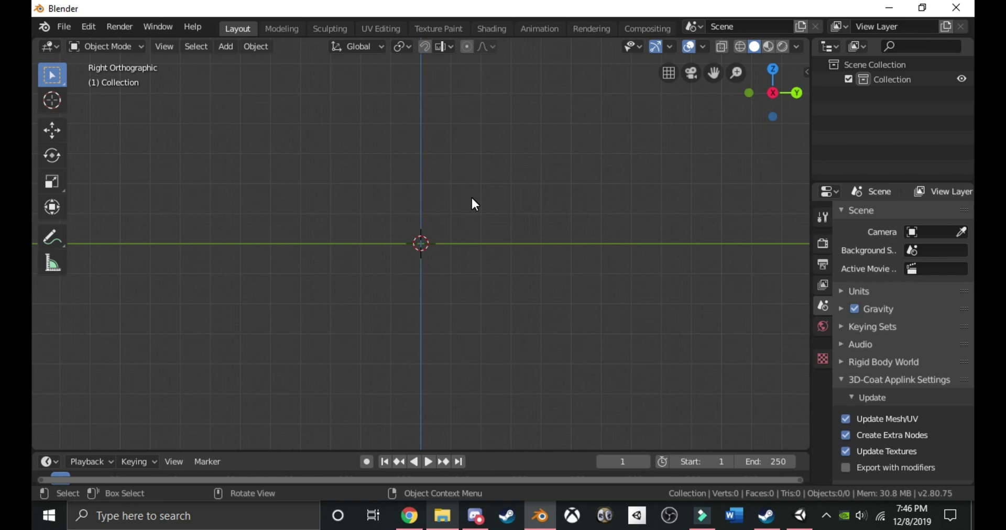
Switch to Chrome and look through the medieval sword image results for a suitable reference.
key("alt+Tab")
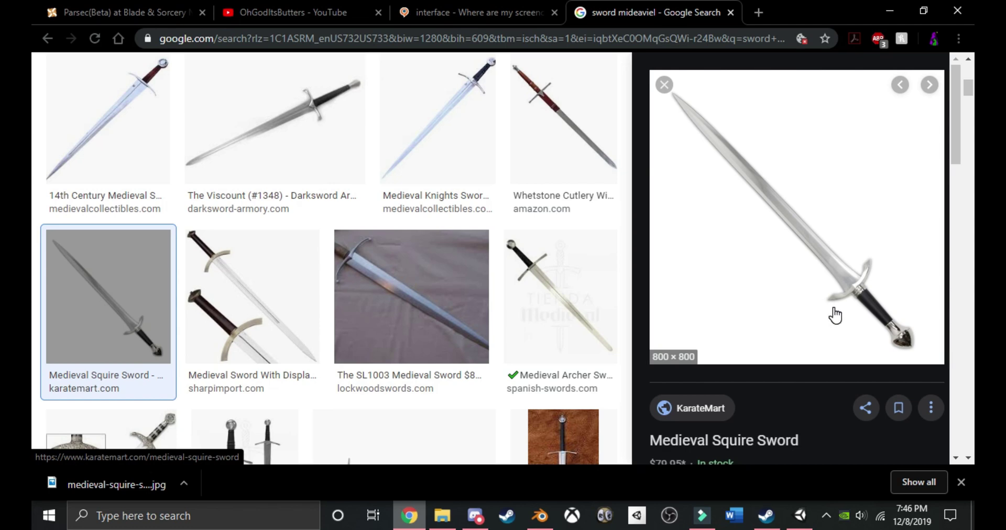
scroll(254, 355, "up", 4)
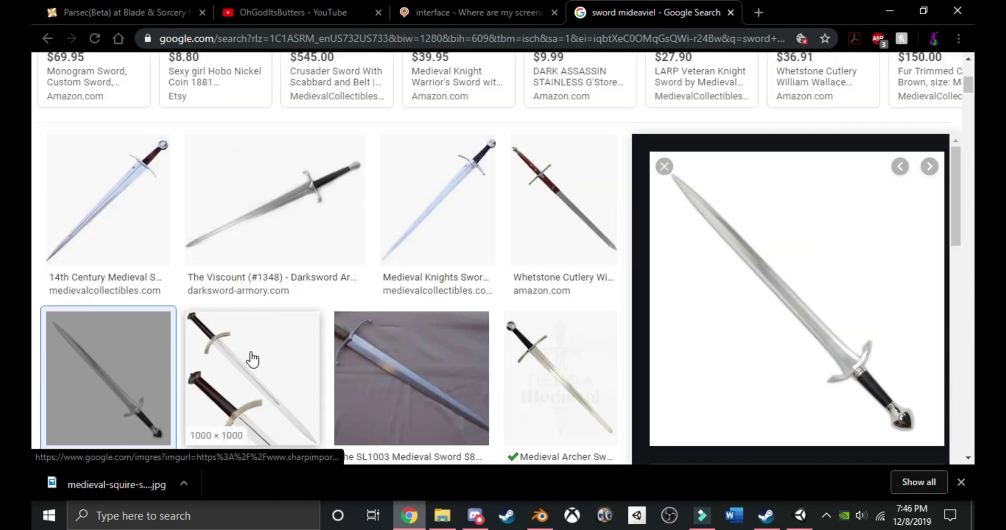
scroll(100, 320, "down", 1)
scroll(100, 320, "down", 1)
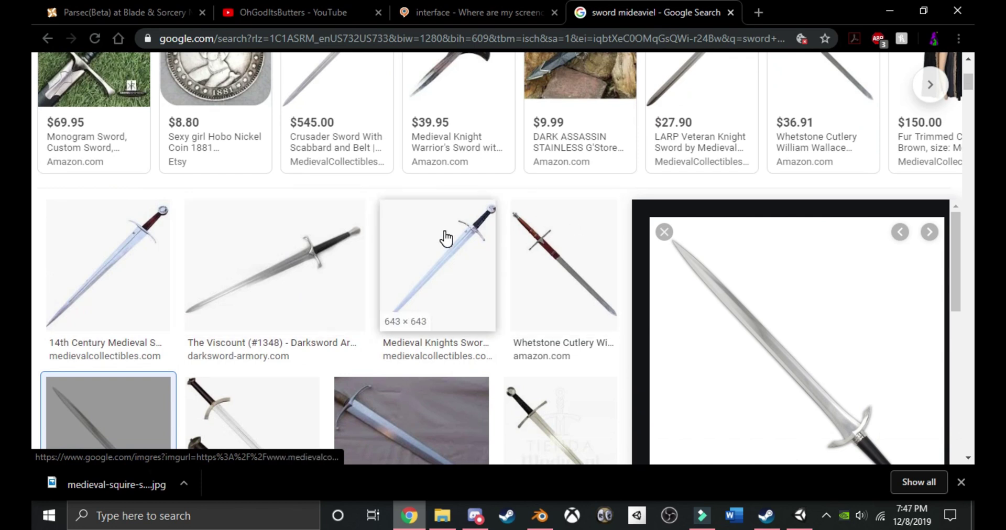
scroll(446, 240, "down", 1)
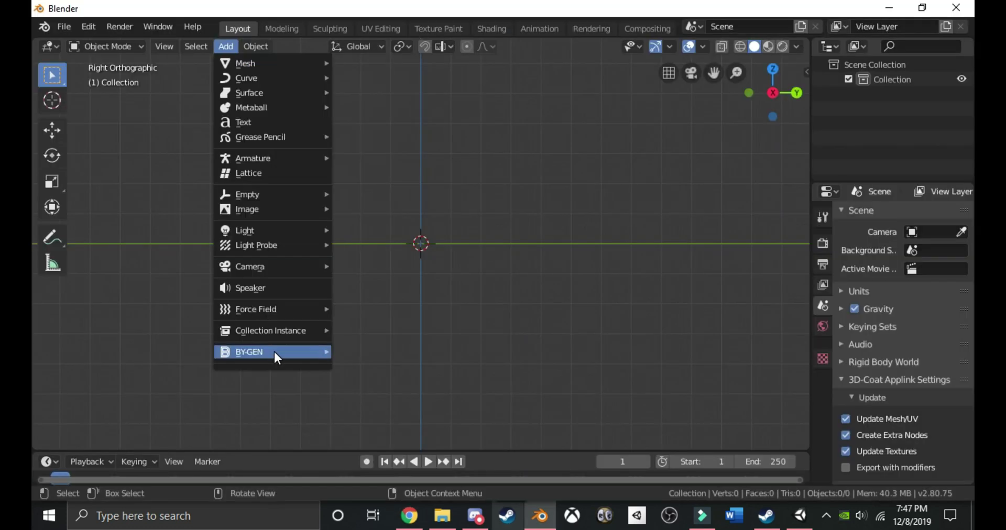
In Blender, load medieval-squire-sword-1548898.jpg from the Pictures\weapons folder as a background image.
mouse_move(260, 208)
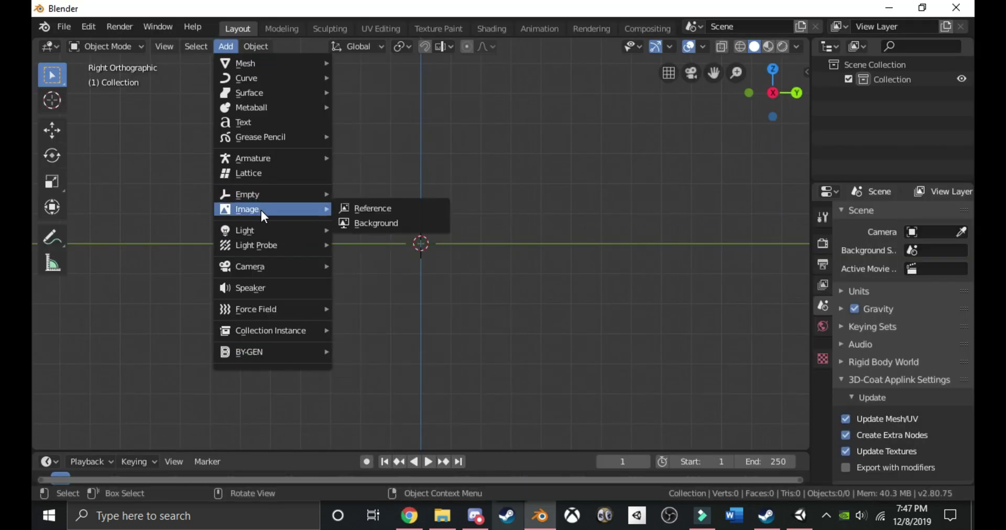
left_click(373, 222)
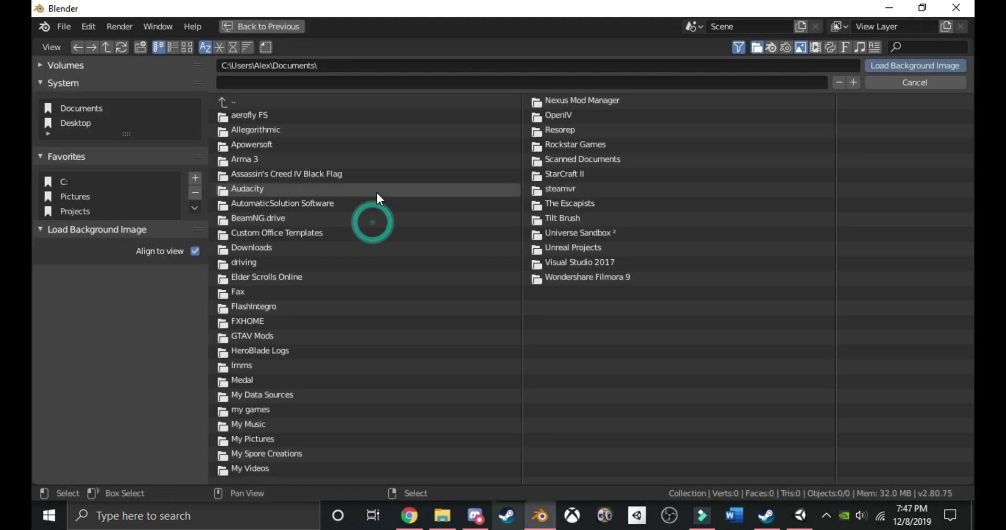
left_click(76, 197)
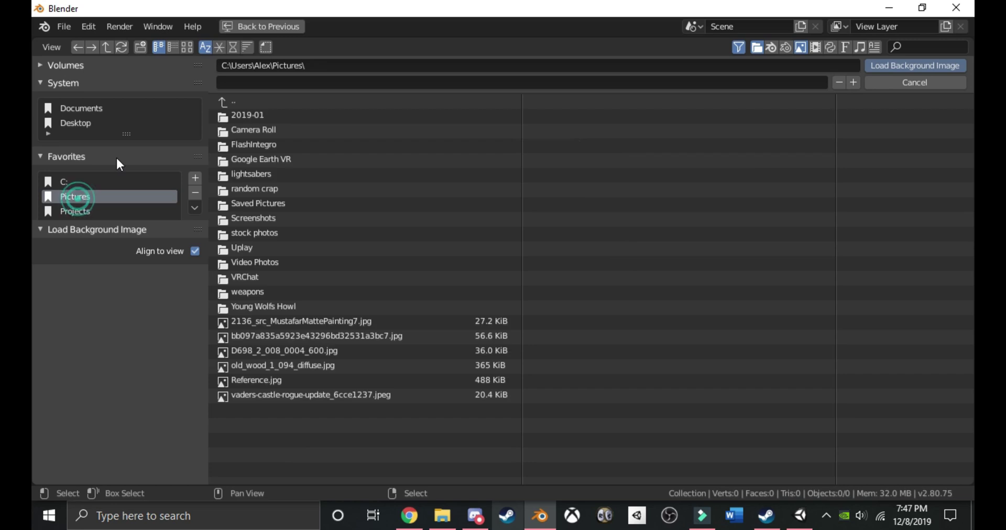
left_click(187, 48)
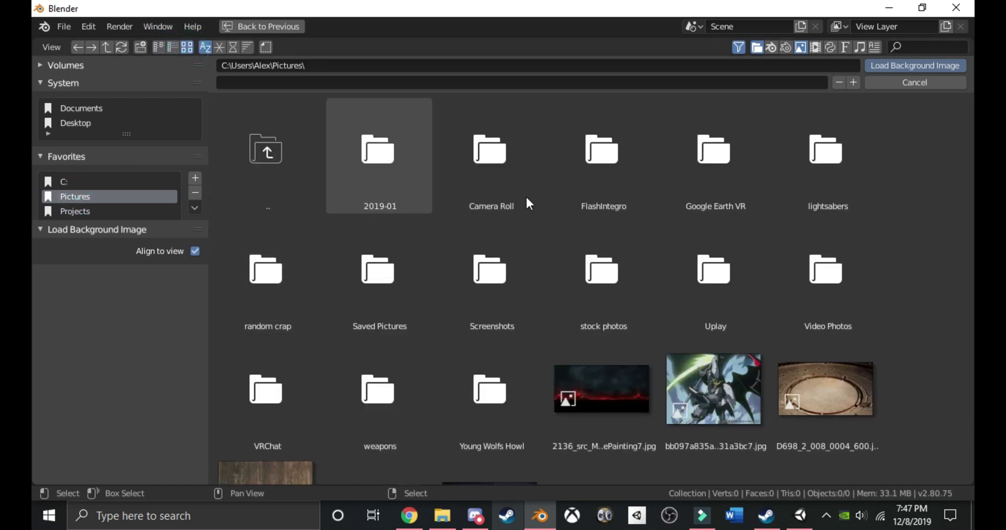
scroll(320, 263, "down", 1)
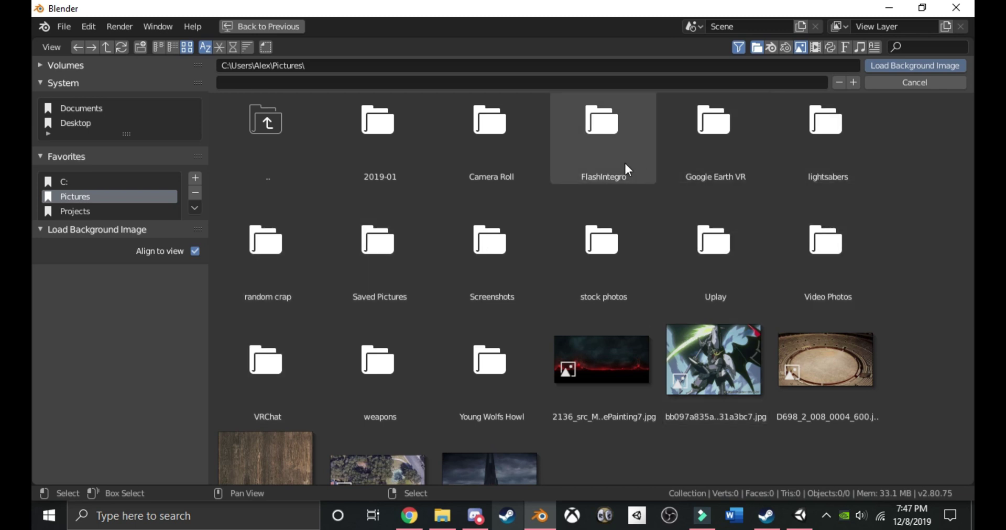
left_click(375, 368)
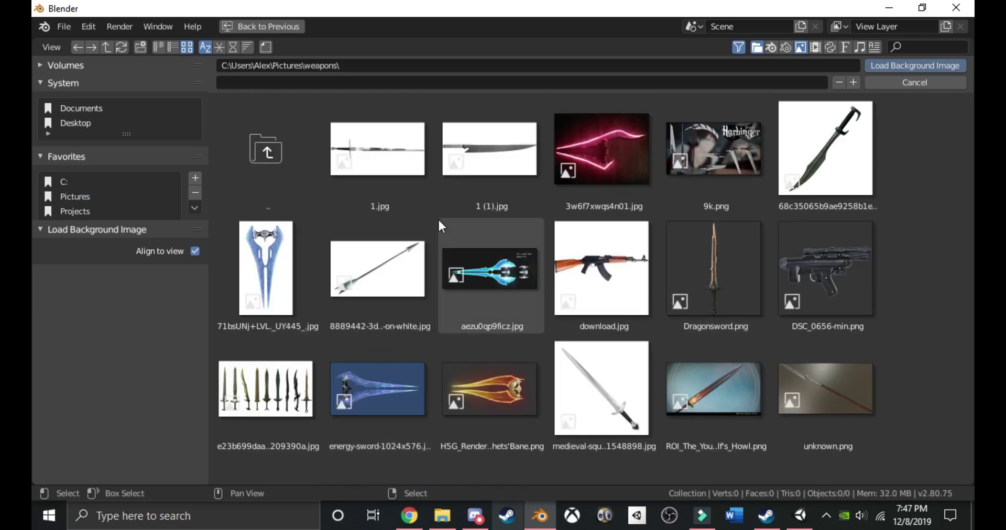
left_click(577, 402)
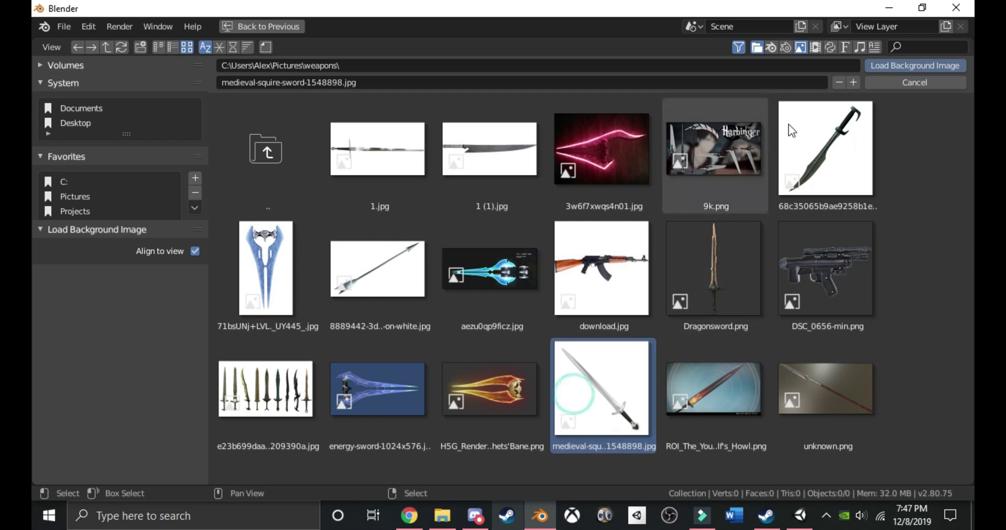
left_click(911, 66)
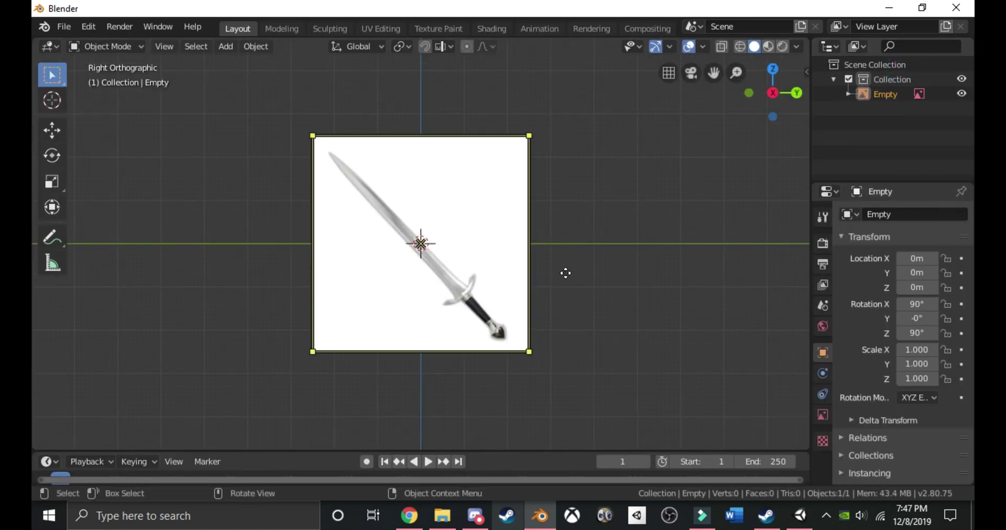
Rotate the reference image to about 43.3° in Y so the sword stands upright, and shift it to about 0.102 m in Y.
key("r")
left_click(668, 166)
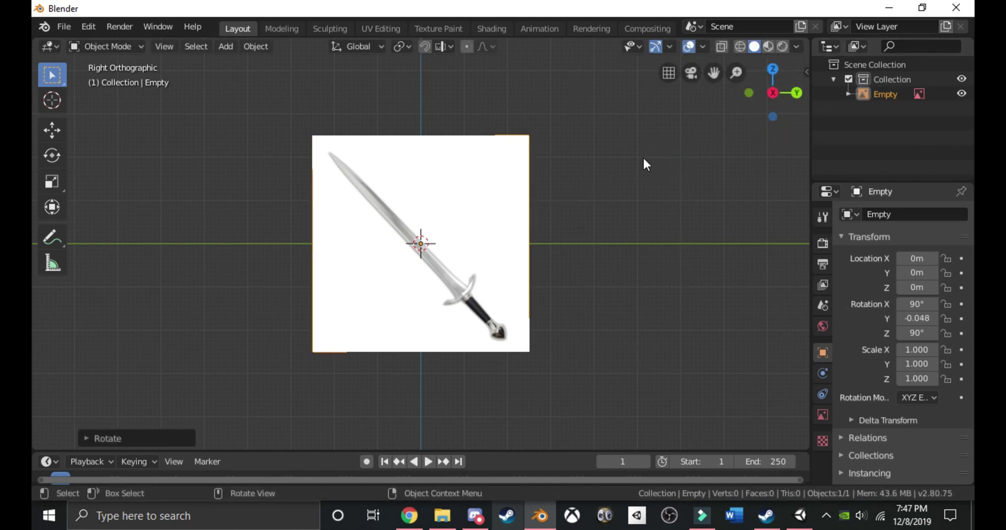
key("r")
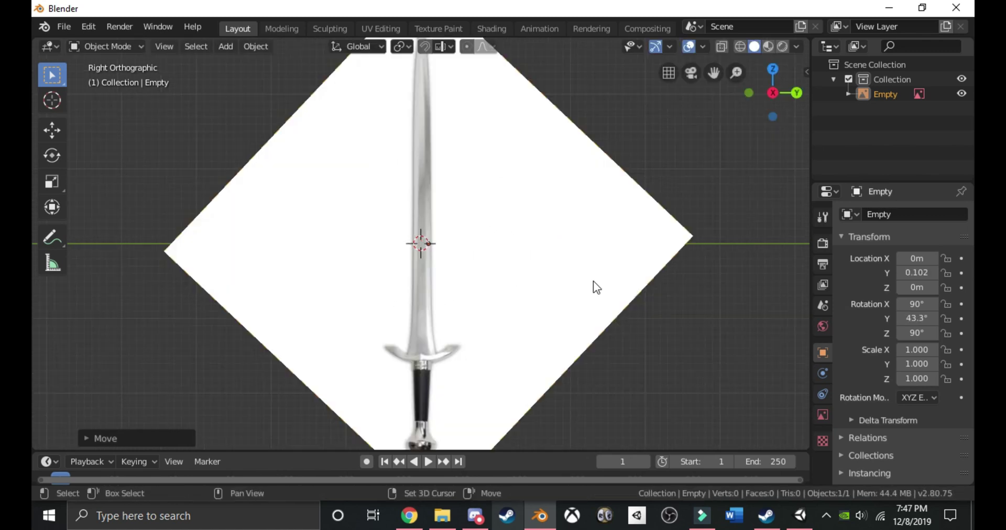
Add a cylinder mesh at the origin over the sword image.
middle_click_drag(594, 281, 530, 213, "shift")
scroll(520, 212, "down", 3)
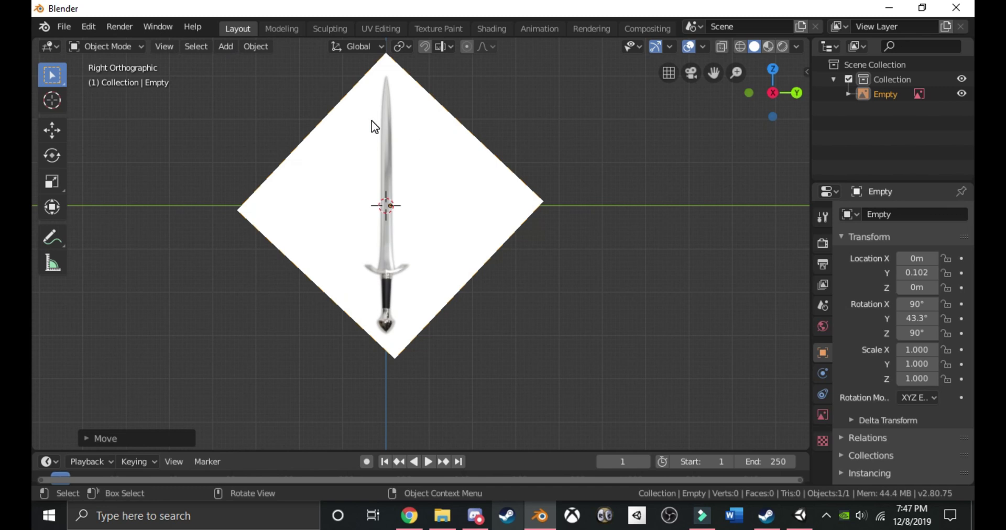
left_click(233, 46)
mouse_move(244, 63)
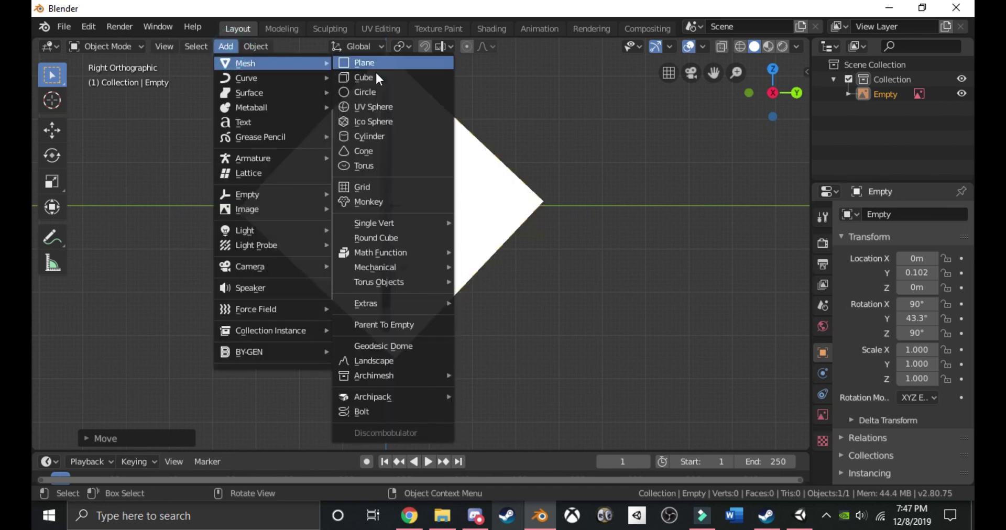
left_click(365, 138)
scroll(382, 156, "up", 3)
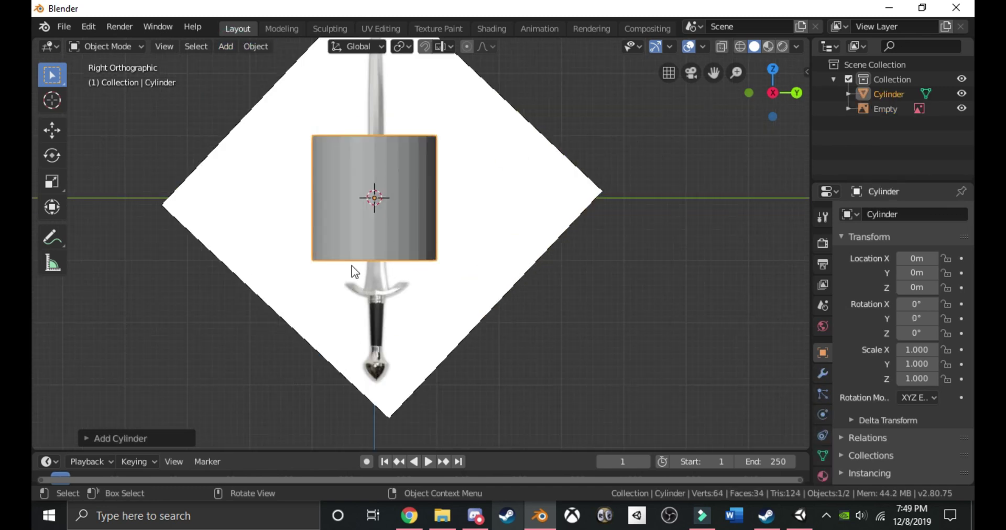
Move the cylinder down onto the black grip at about Z -2.056 m and scale it to about 0.105.
right_click(626, 234)
key("g")
key("z")
left_click(521, 333)
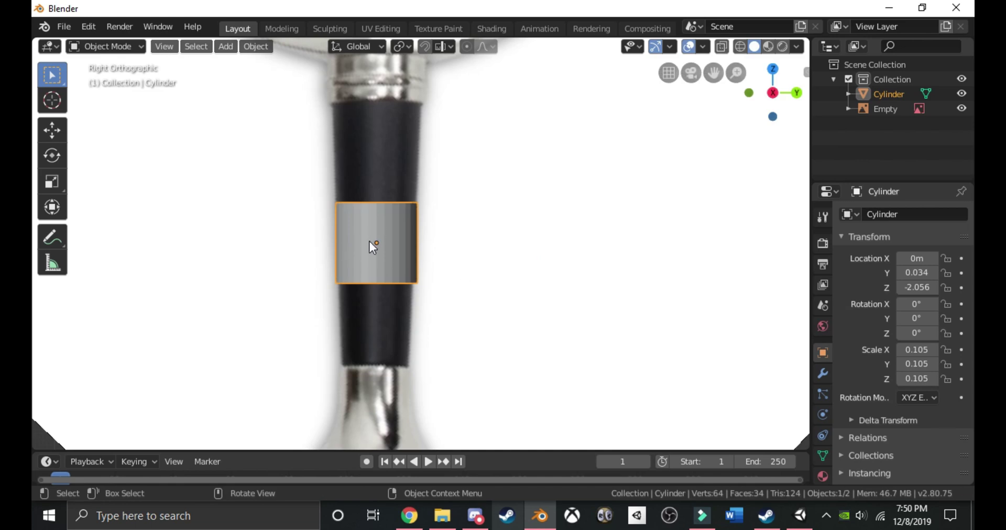
Shrink the cylinder's bottom edge loop in Edit Mode to match the width of the tapering grip.
key("Tab")
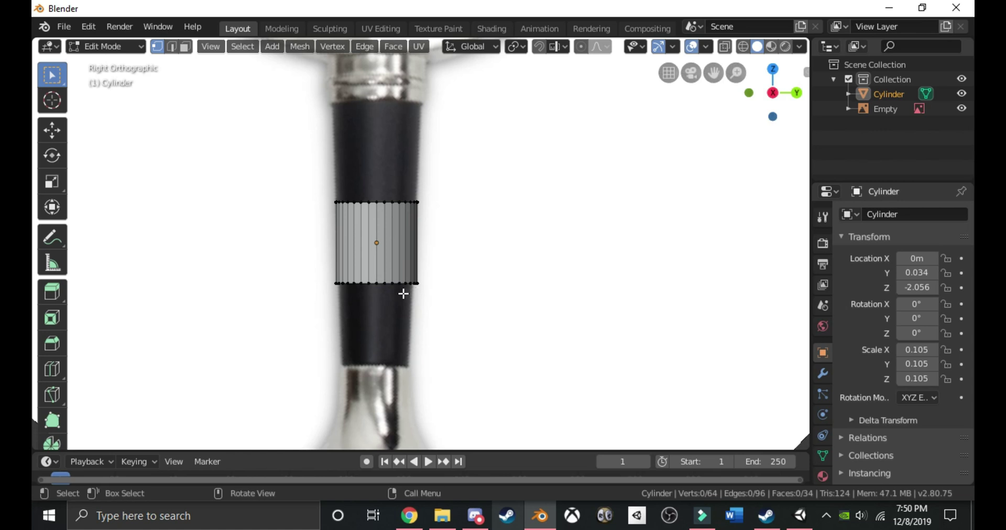
left_click(389, 283, "alt")
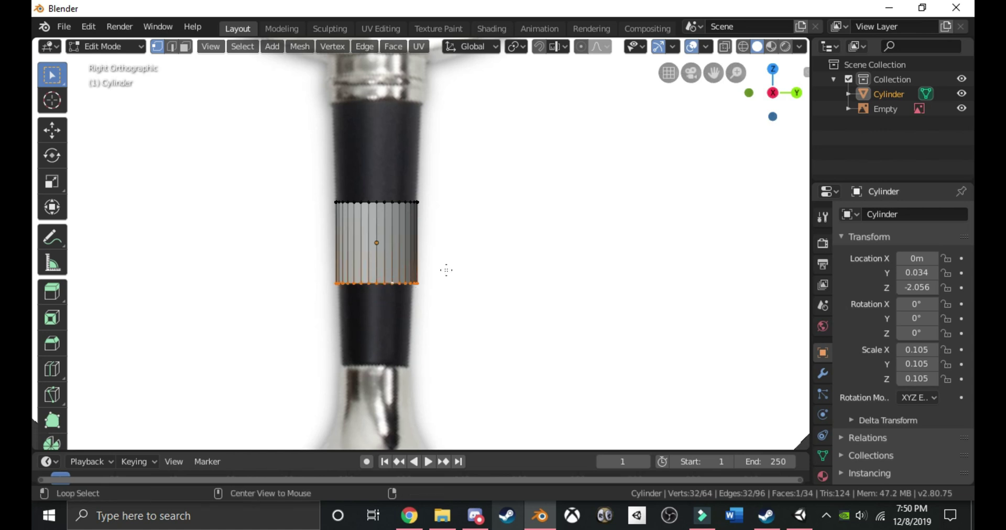
key("s")
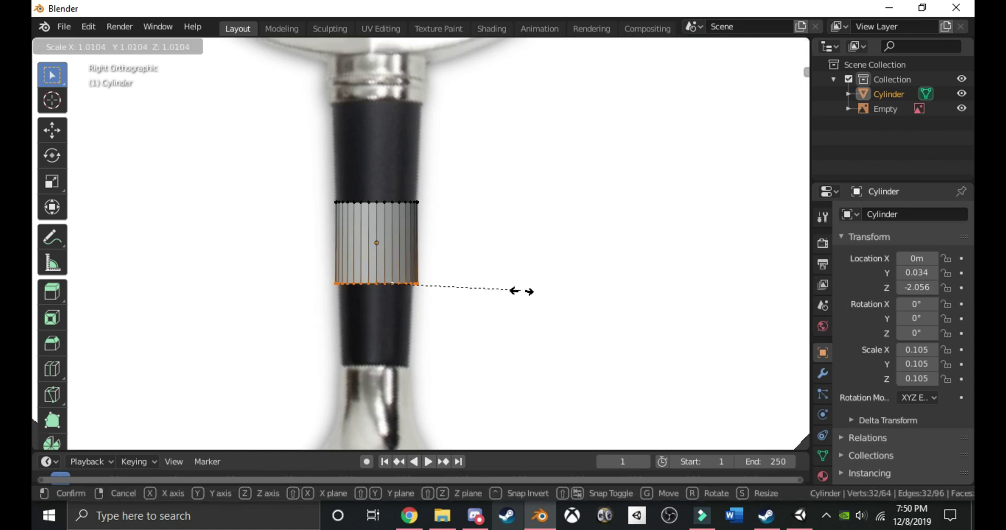
left_click(504, 295)
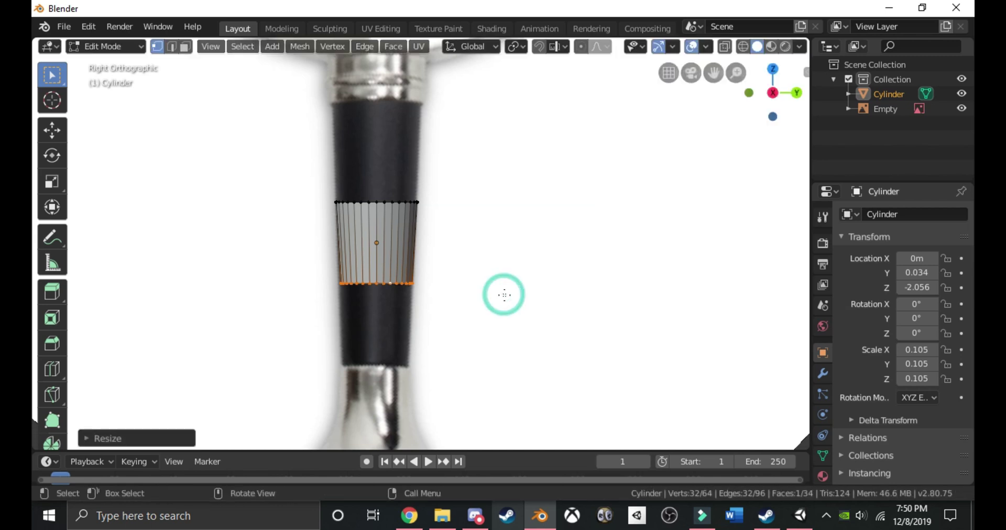
key("Tab")
key("Tab")
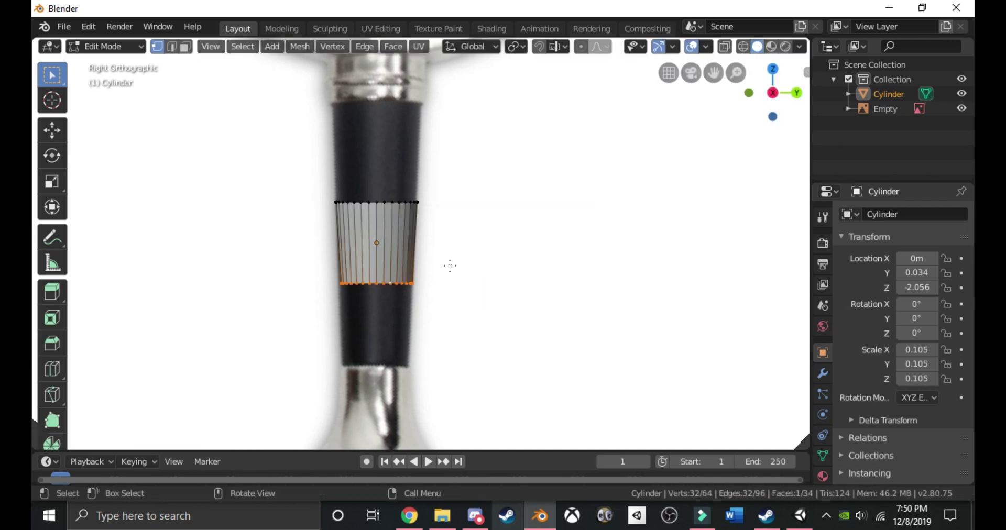
Extrude the bottom loop down to the lower end of the black grip and scale it to the grip's narrower width.
key("e")
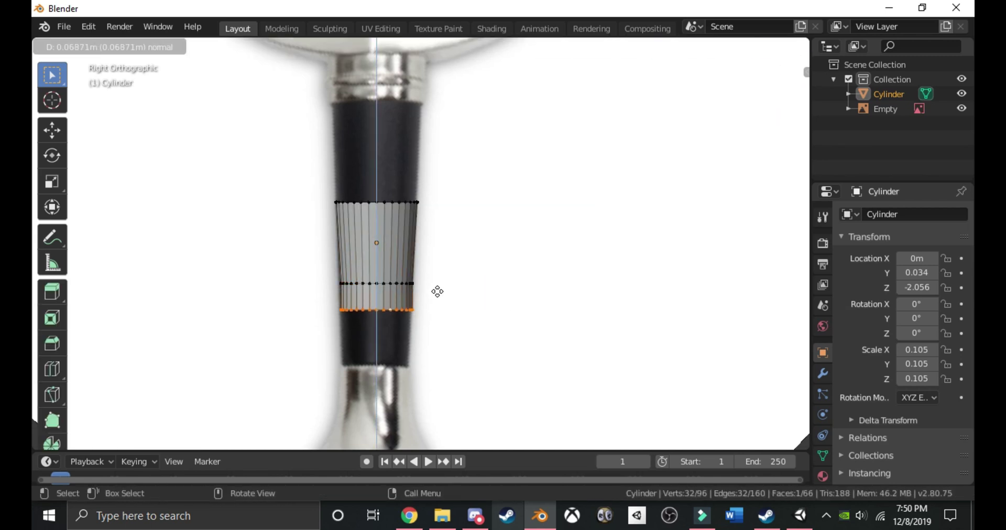
left_click(436, 348)
key("s")
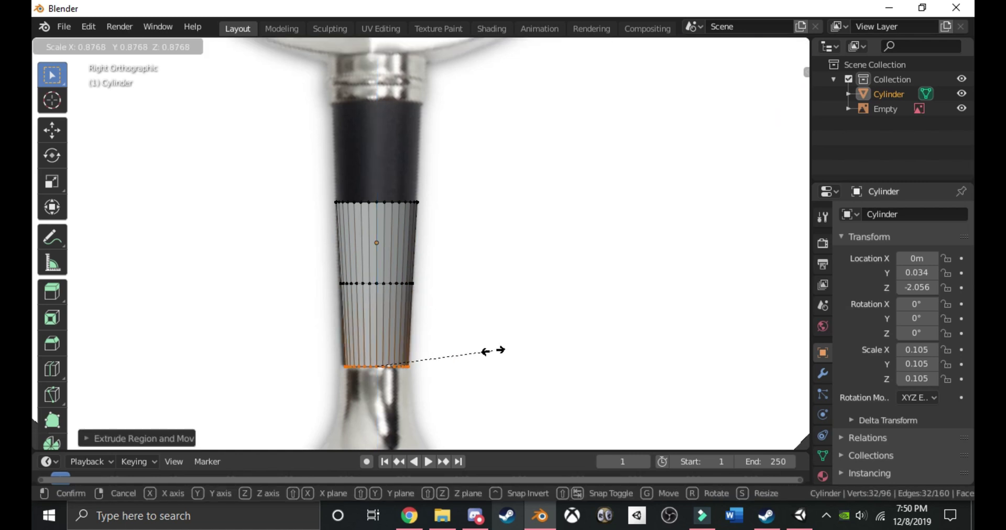
left_click(487, 350)
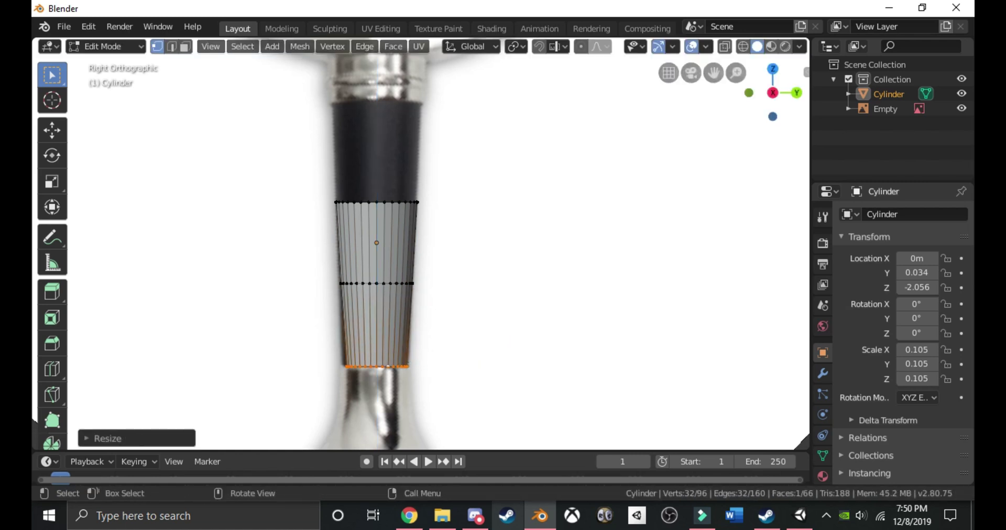
key("s")
left_click(494, 351)
key("Tab")
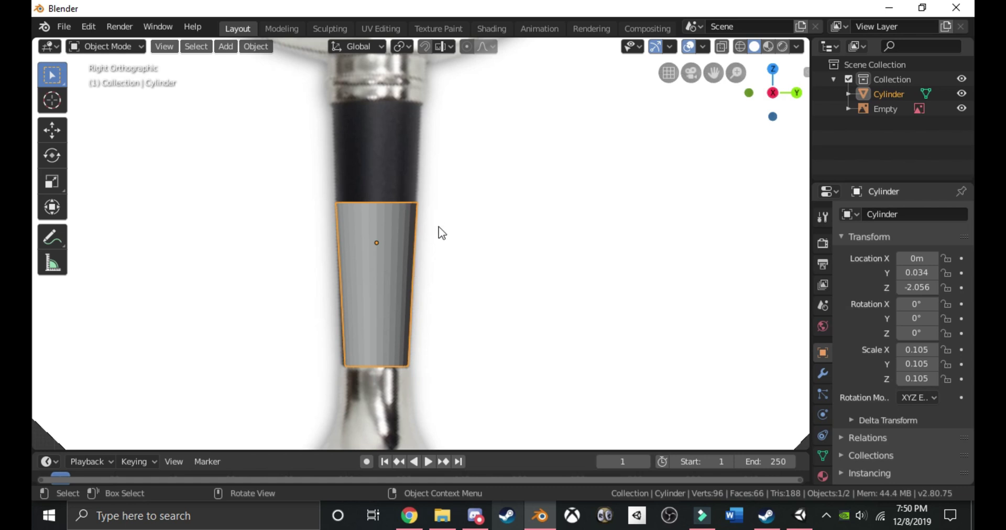
Move the reference image along the Y axis to centre the sword's handle.
scroll(452, 232, "down", 5)
scroll(466, 235, "up", 3)
left_click(467, 235)
scroll(485, 204, "down", 3)
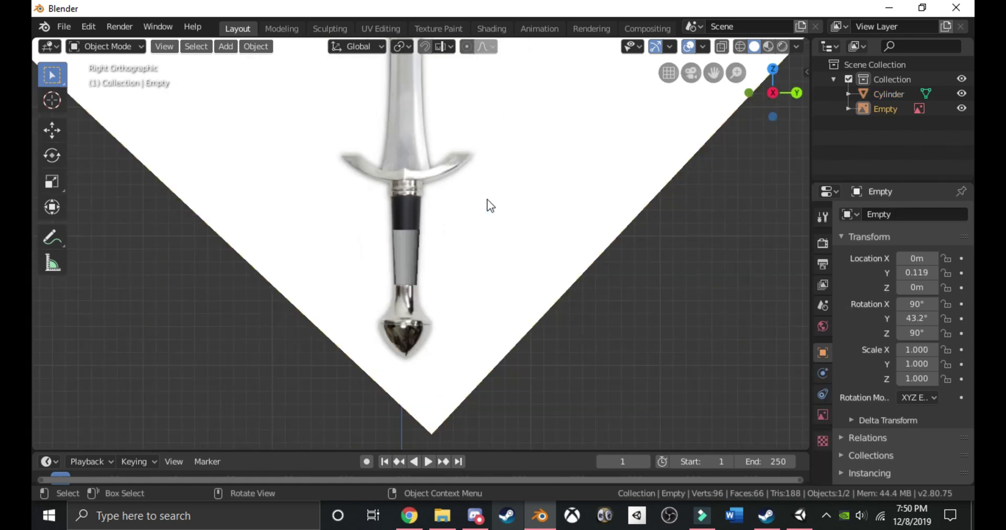
scroll(490, 205, "down", 4)
left_click(52, 130)
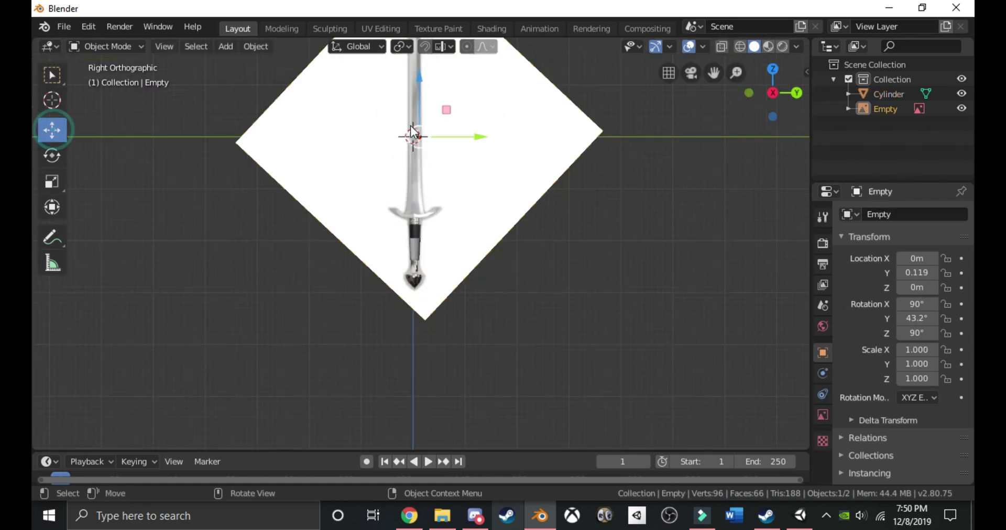
left_click_drag(483, 140, 476, 134)
scroll(467, 118, "up", 5)
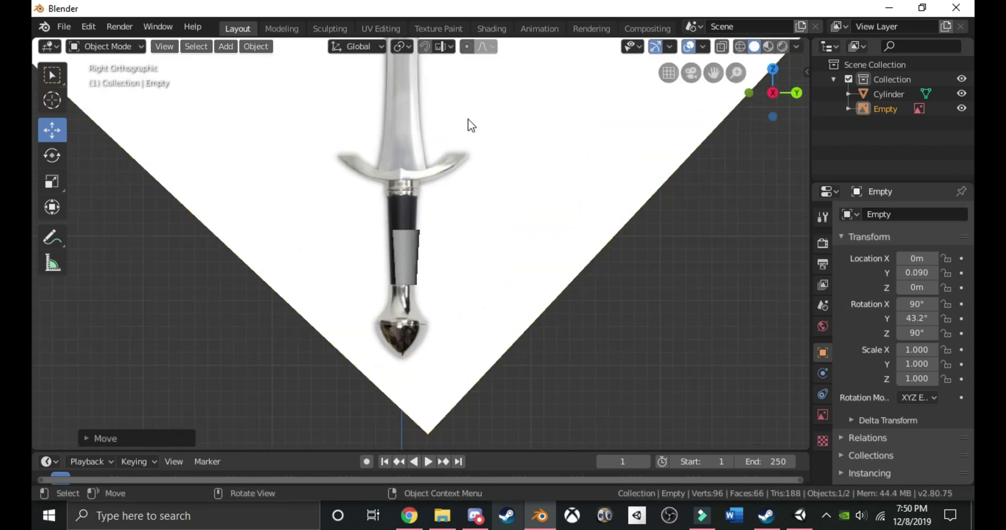
middle_click_drag(469, 190, 473, 237, "shift")
left_click_drag(446, 168, 450, 165)
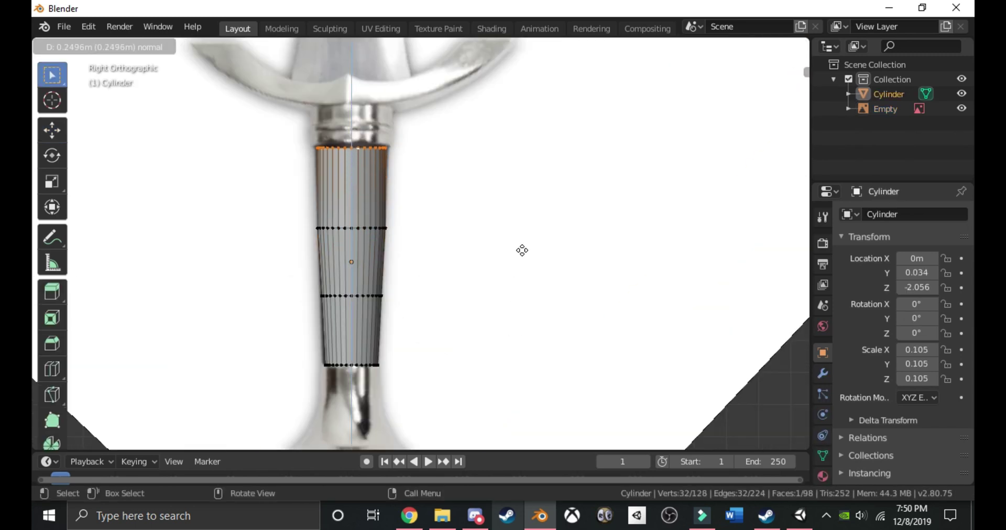
Extrude the cylinder's top loop up about 0.25 m to the top of the black grip and widen it to match.
left_click(522, 247)
key("s")
left_click(550, 252)
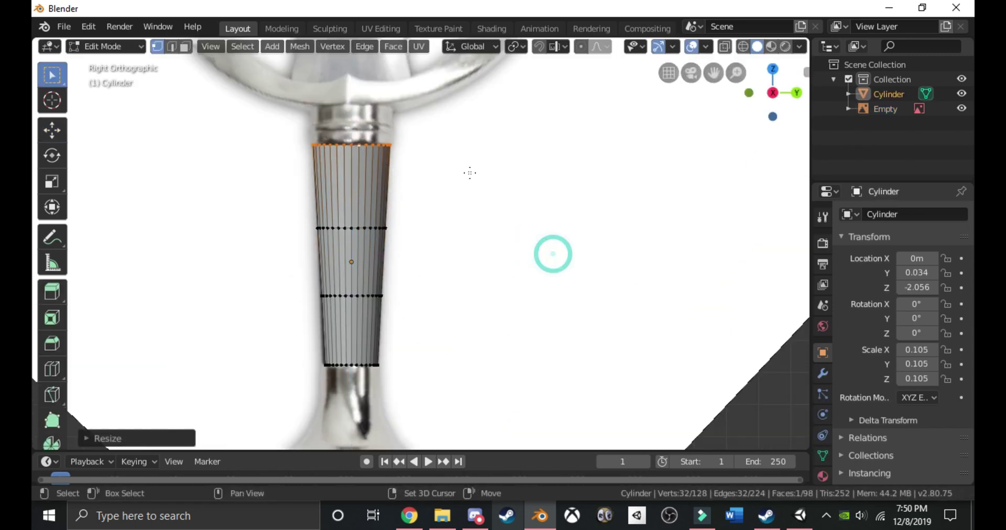
Return to Object Mode in the right orthographic view and add a second cylinder mesh for the pommel.
scroll(465, 213, "down", 4)
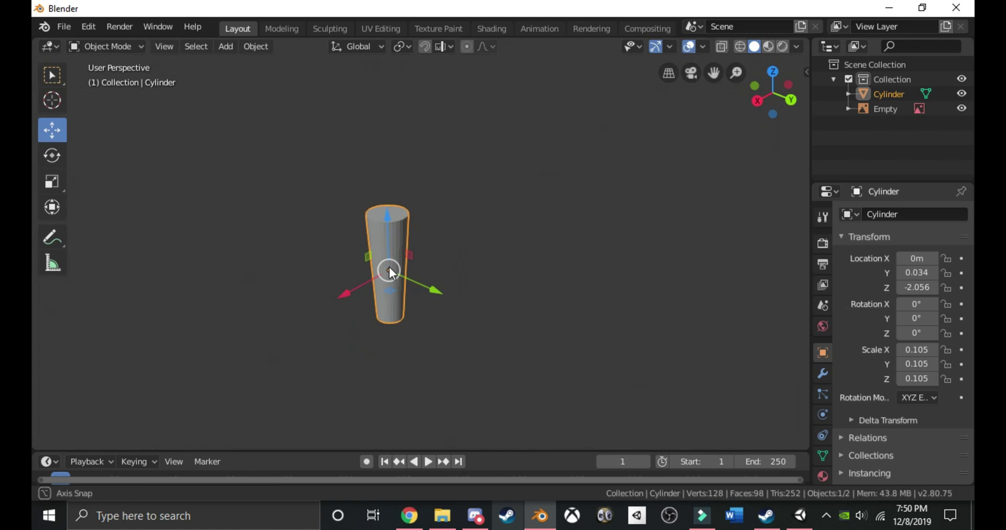
middle_click_drag(392, 272, 472, 163)
left_click(779, 88)
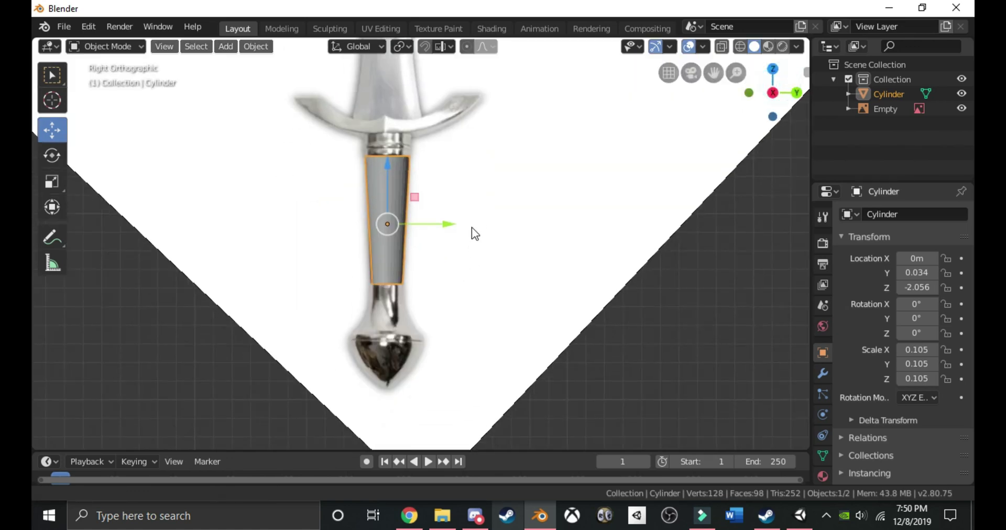
middle_click_drag(455, 323, 437, 231, "shift")
scroll(379, 192, "up", 2)
middle_click_drag(379, 191, 407, 242, "shift")
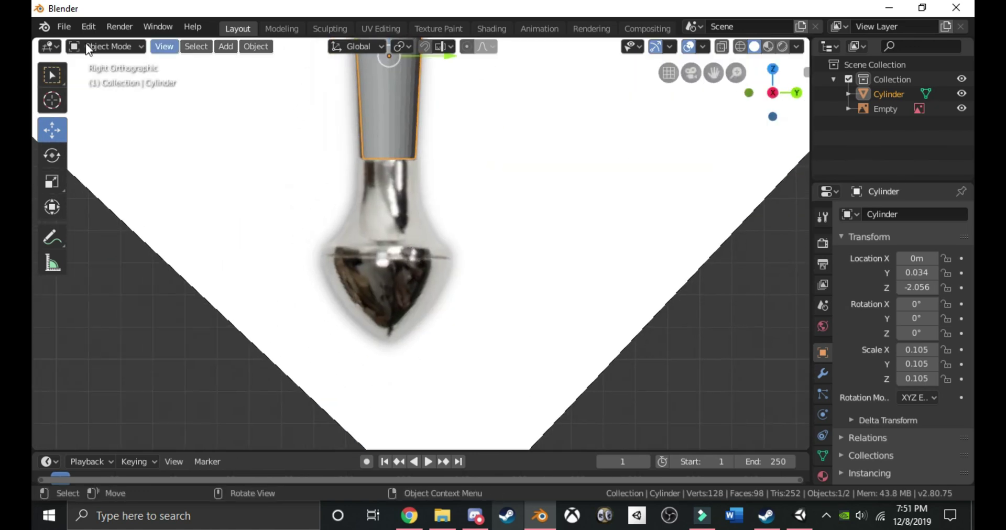
key("shift+a")
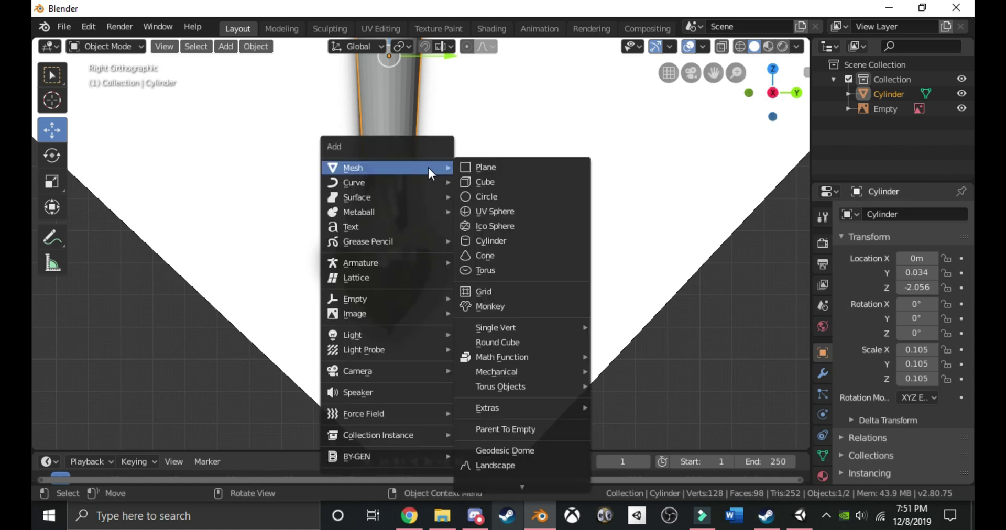
left_click(542, 242)
Lower the new cylinder along Z to about -2.532 m at the pommel's neck and scale it to about 0.087.
scroll(545, 191, "down", 6)
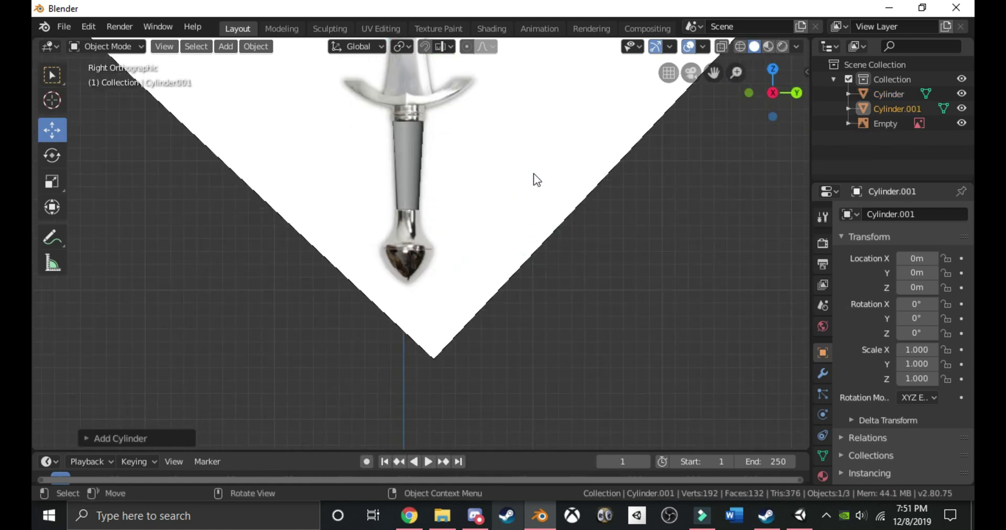
scroll(532, 174, "down", 5)
key("g")
key("z")
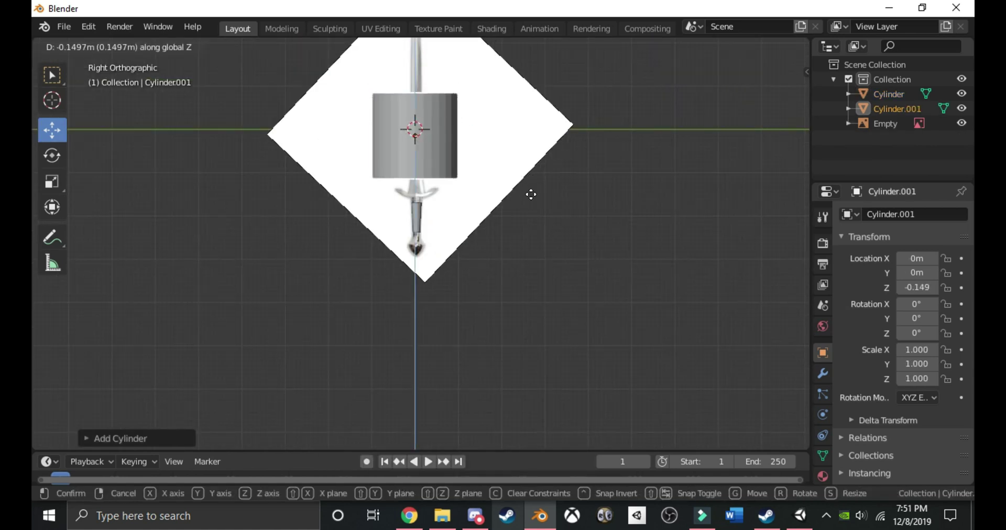
left_click(527, 289)
scroll(609, 273, "up", 6)
key("s")
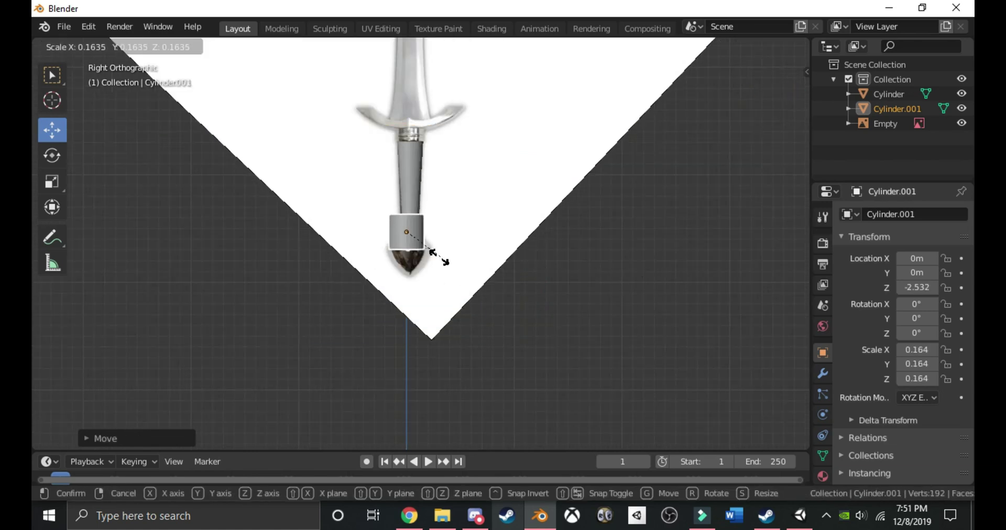
left_click(396, 241)
scroll(440, 251, "up", 2)
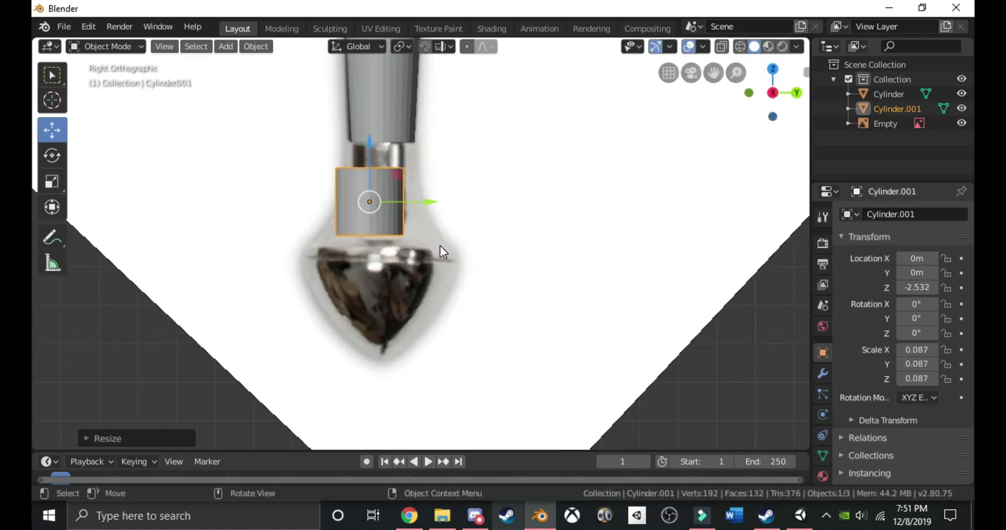
Raise the pommel cylinder's bottom edge loop along Z to just below the grip and widen it slightly to match the neck.
key("Tab")
scroll(388, 226, "up", 4)
left_click(388, 227, "alt")
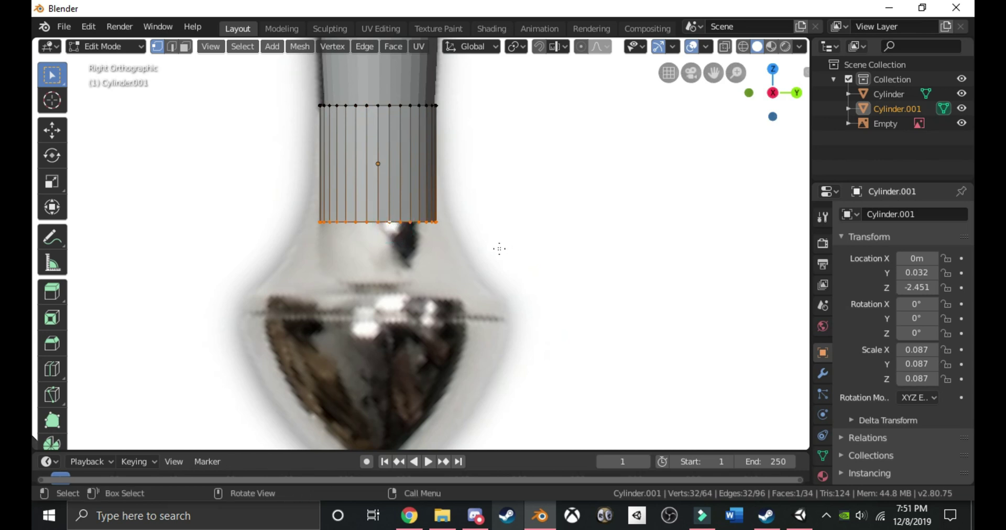
key("g")
key("z")
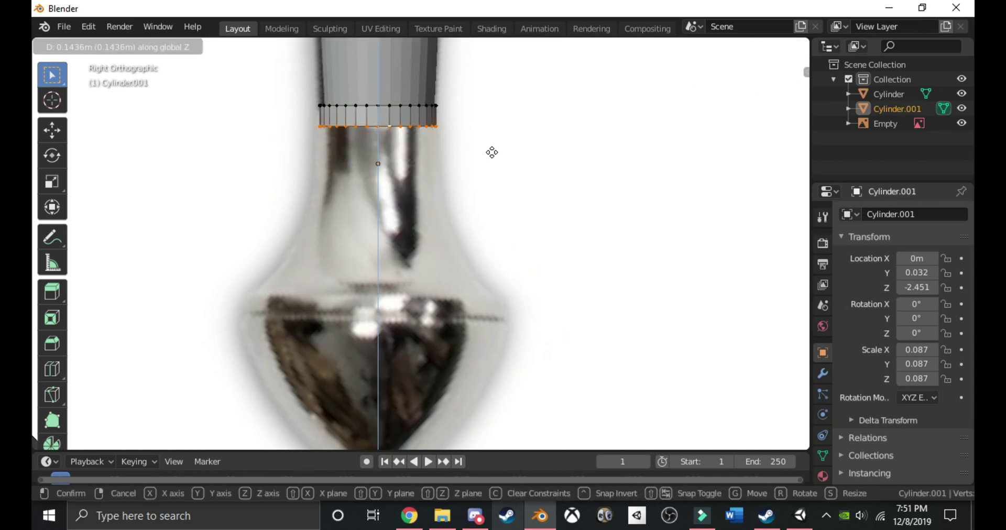
left_click(493, 165)
key("s")
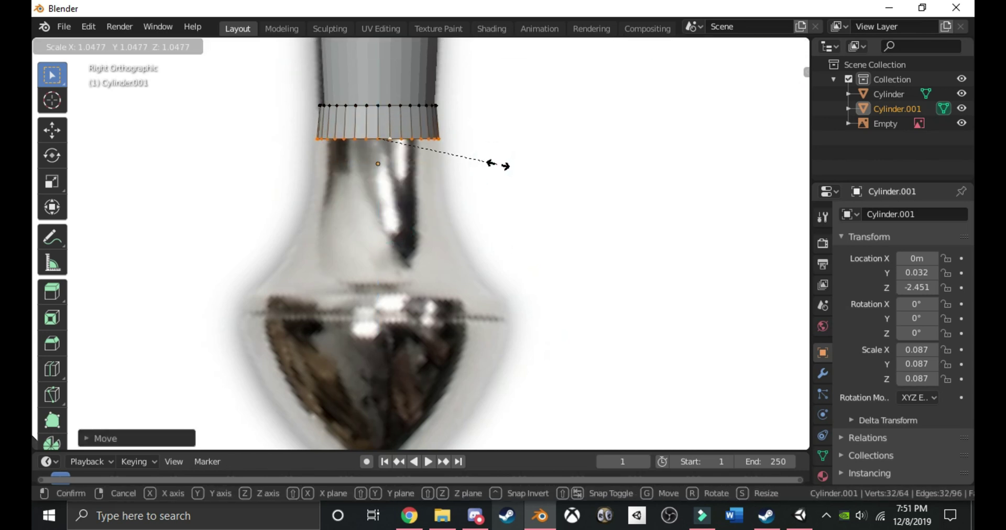
left_click(496, 164)
Extrude the bottom loop down the pommel's neck in three sections, widening each to follow the reference outline.
key("e")
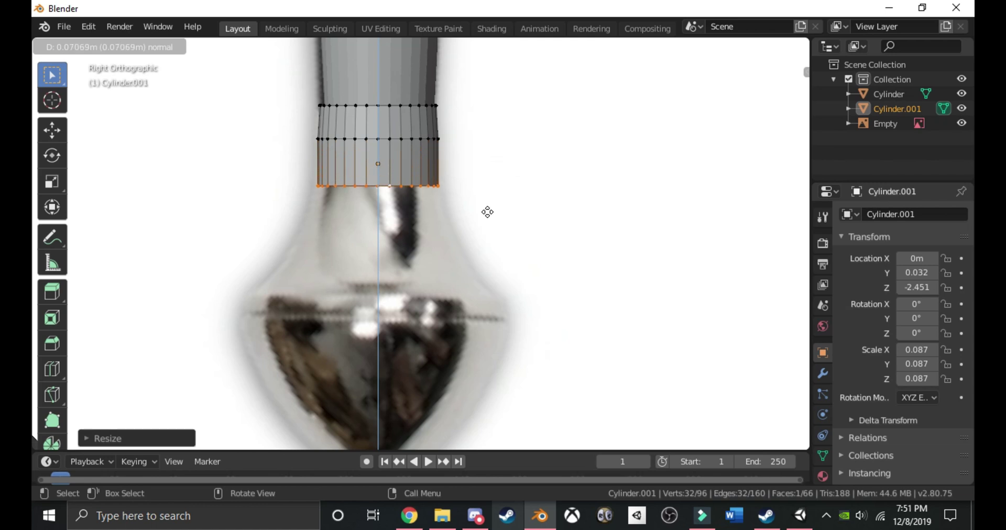
left_click(487, 211)
key("s")
left_click(496, 211)
key("e")
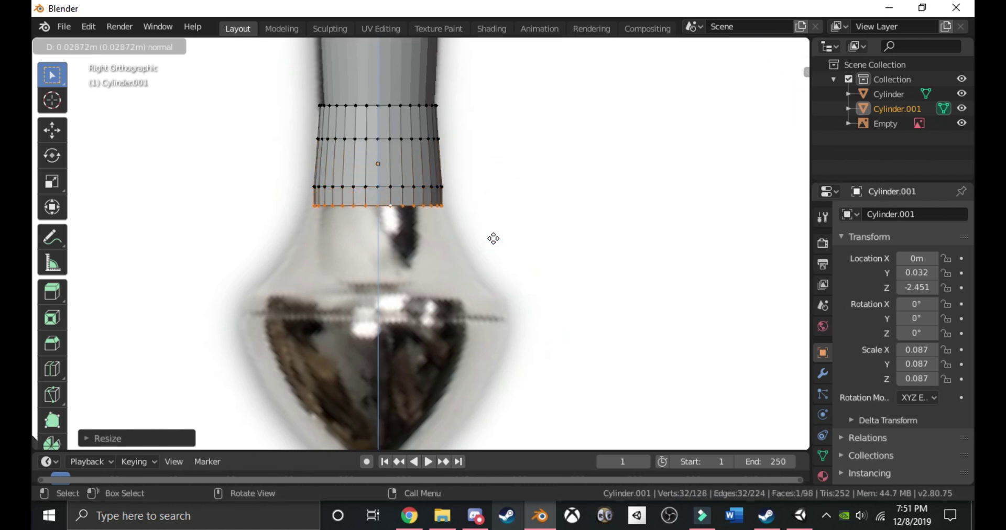
left_click(494, 248)
key("s")
left_click(507, 248)
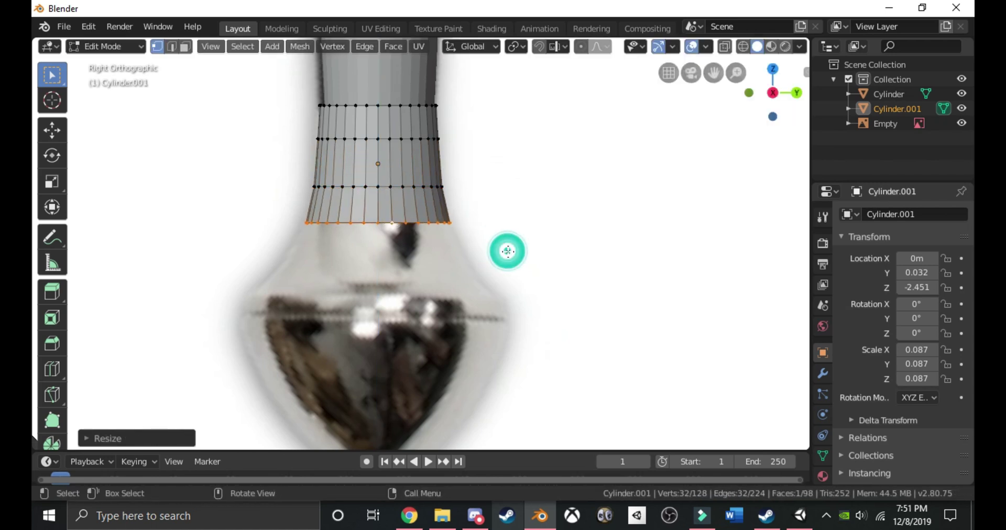
key("e")
left_click(503, 275)
key("s")
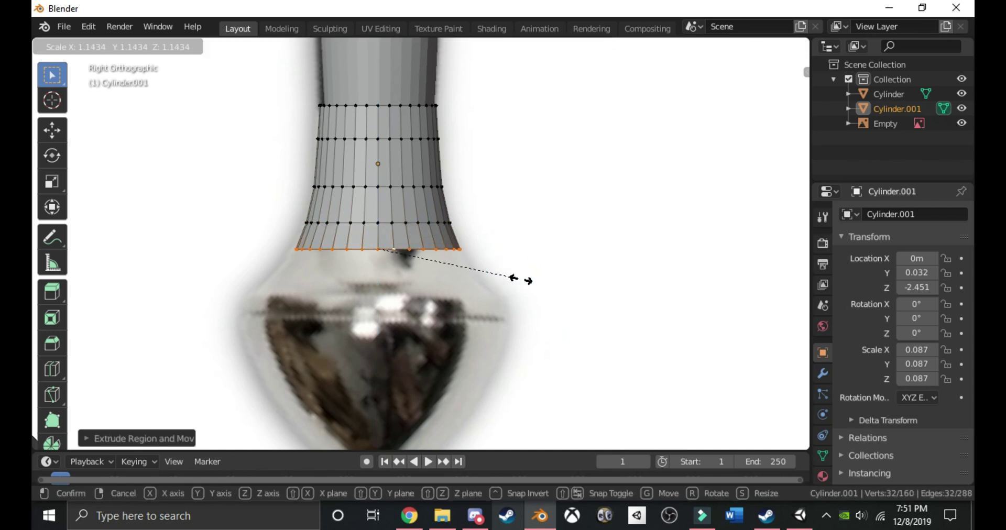
left_click(523, 280)
Flare the pommel out to its widest rim with three further downward extrusions, each scaled up to the reference outline.
key("e")
left_click(530, 306)
key("s")
left_click(538, 320)
key("e")
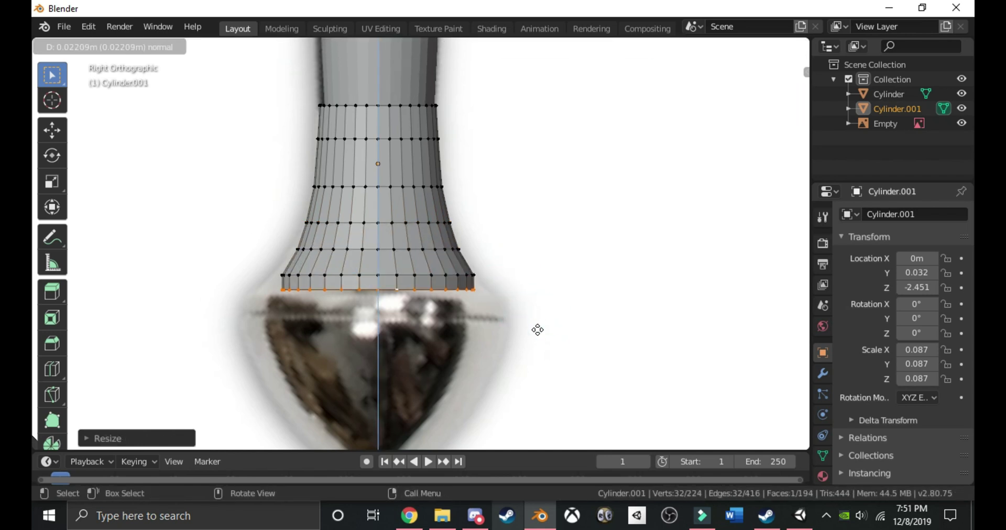
left_click(556, 333)
key("s")
left_click(582, 353)
key("e")
left_click(592, 355)
key("s")
left_click(600, 355)
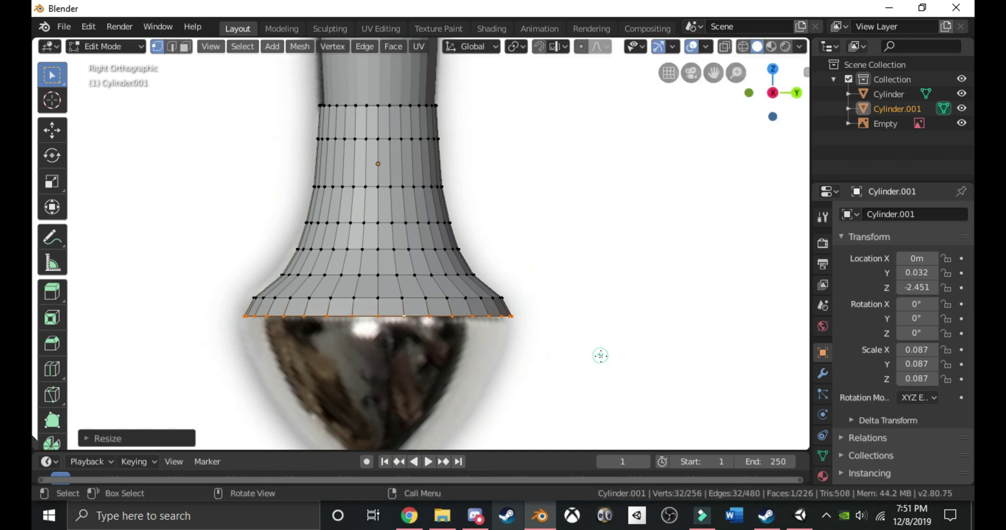
Form a thin groove under the rim by extruding the loop inward, down about 0.01 m, and back out to full width.
key("e")
left_click(600, 356)
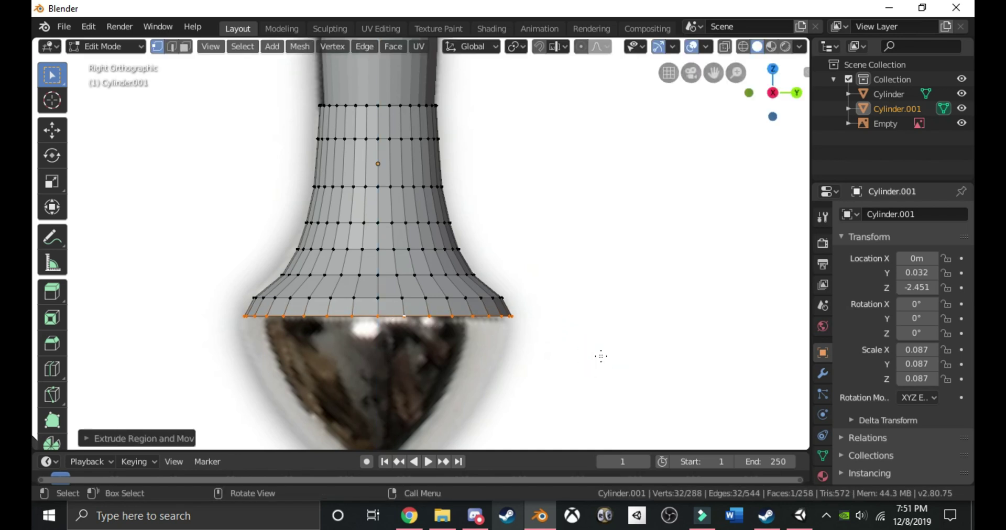
key("s")
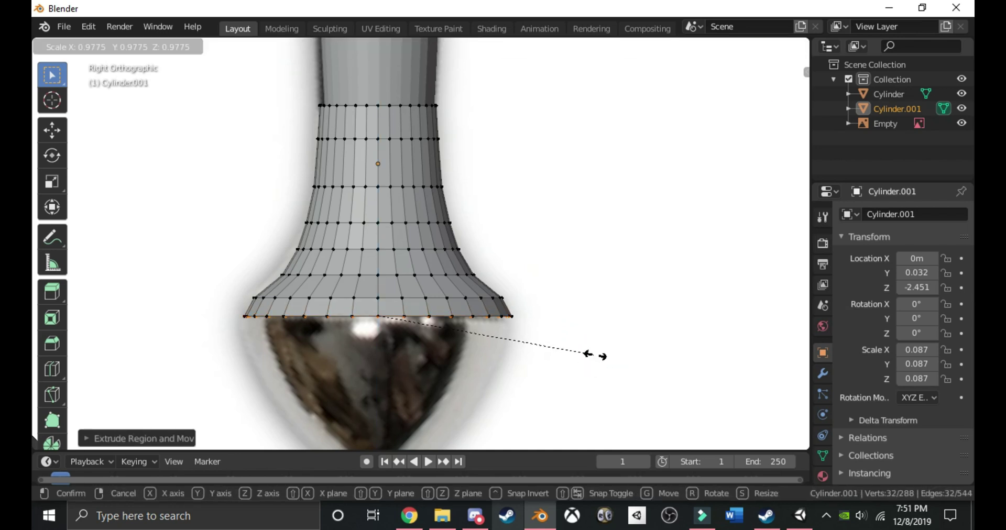
left_click(589, 357)
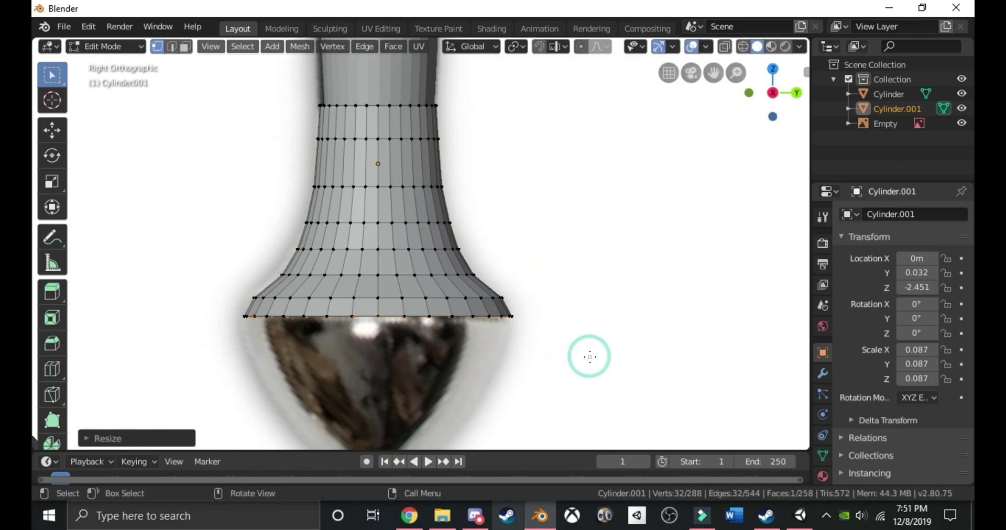
key("e")
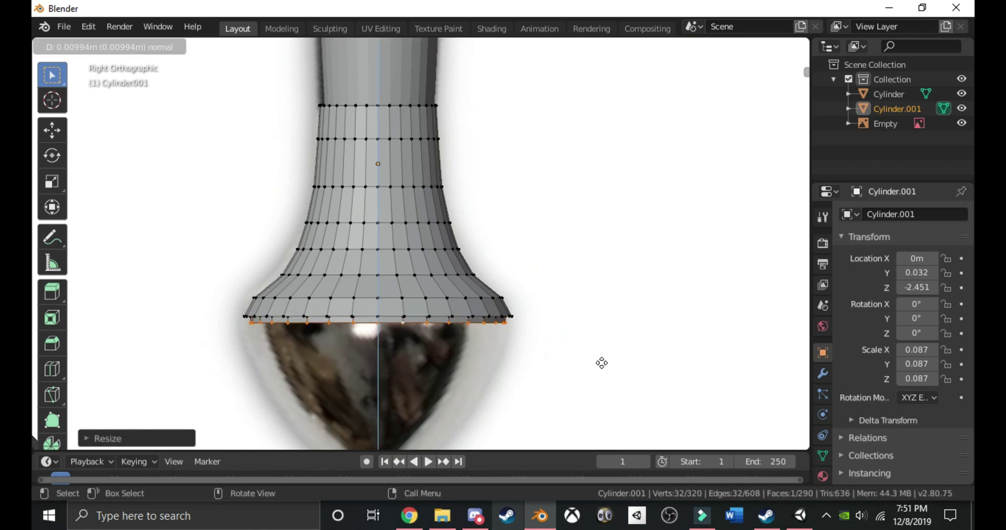
left_click(604, 362)
key("e")
left_click(604, 362)
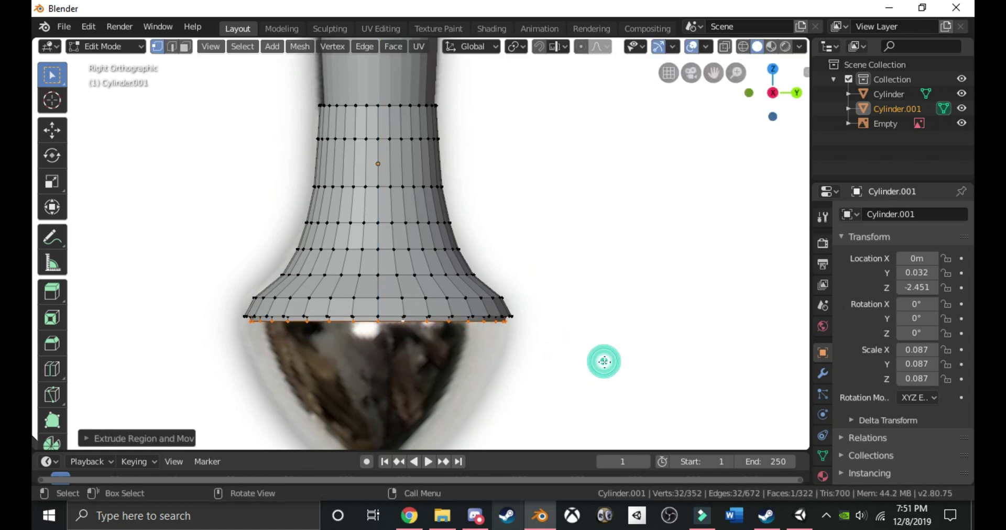
key("s")
left_click(620, 362)
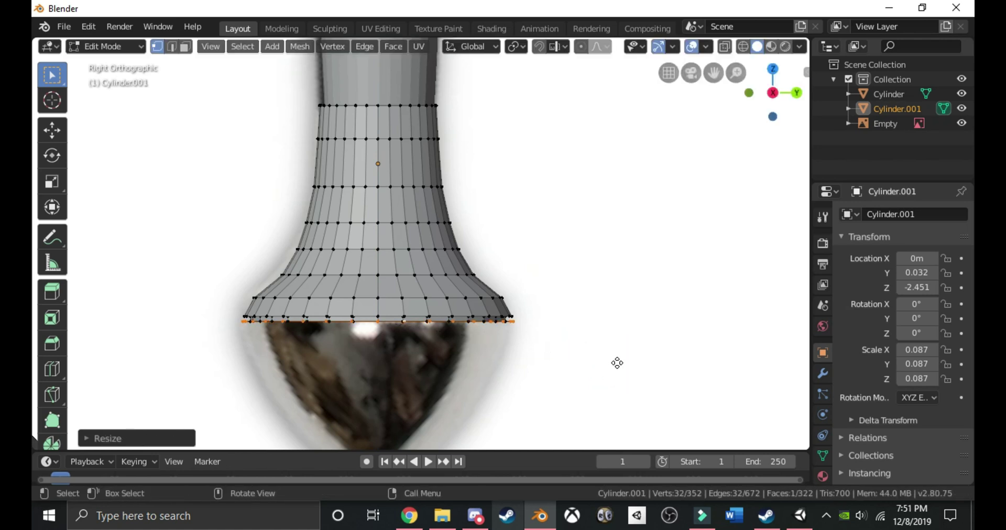
Extrude the loop below the groove down in two sections and narrow the lower one to start the pommel's bulb.
key("e")
left_click(615, 381)
left_click(611, 377)
key("e")
left_click(593, 385)
key("s")
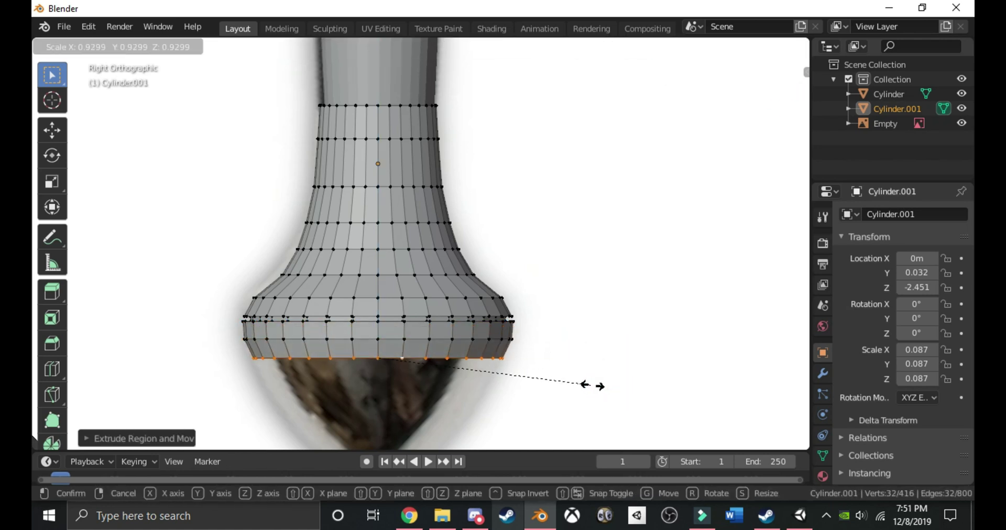
left_click(578, 387)
Continue extruding the pommel's bulb downward, shrinking each new loop to follow the inward curve of the reference.
key("e")
left_click(589, 404)
key("s")
left_click(567, 423)
key("s")
left_click(539, 422)
key("e")
left_click(541, 441)
middle_click_drag(556, 441, 540, 344, "shift")
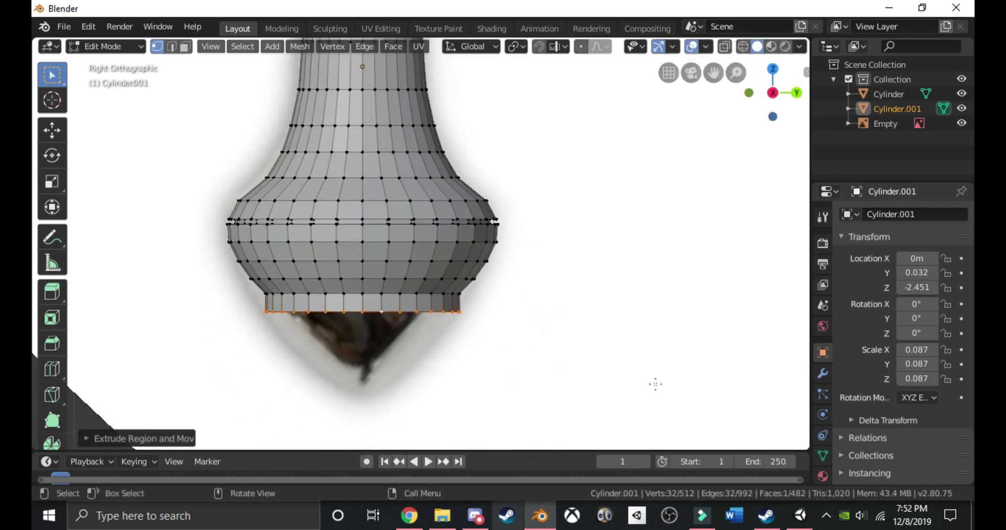
key("s")
left_click(598, 383)
Taper the lower part of the pommel toward its point with successive extruded and scaled-down loops.
key("s")
left_click(537, 390)
key("e")
left_click(541, 408)
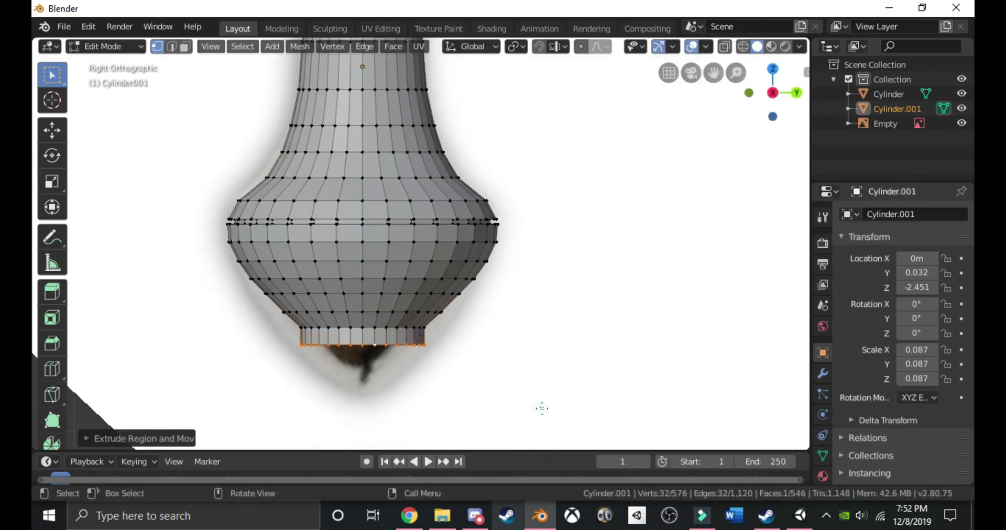
key("s")
left_click(472, 399)
key("e")
left_click(474, 412)
key("s")
left_click(407, 392)
Extrude and shrink the last loops to close the pommel's pointed tip, and return to Object Mode.
key("e")
left_click(407, 397)
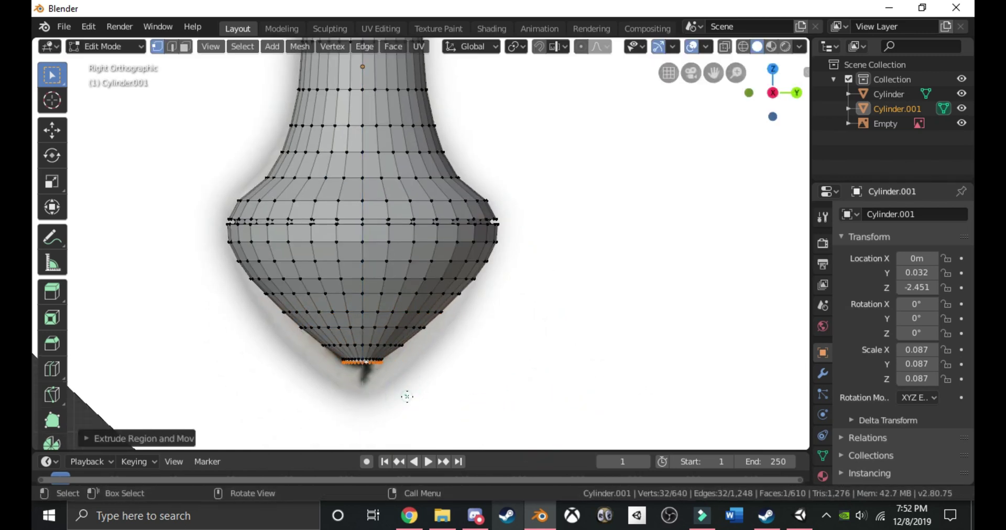
key("s")
left_click(373, 390)
key("e")
left_click(363, 377)
key("Tab")
scroll(363, 377, "down", 8)
scroll(470, 252, "up", 6)
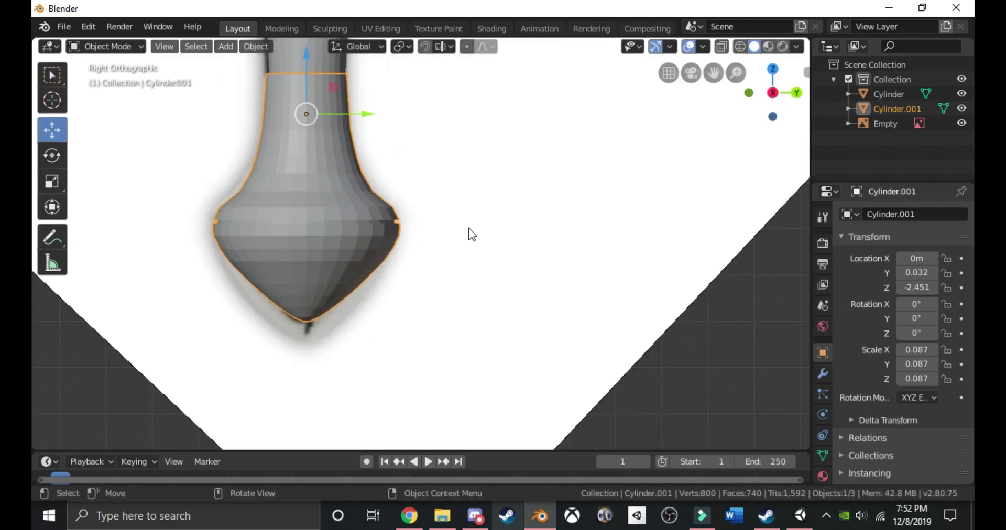
middle_click_drag(469, 232, 591, 271, "shift")
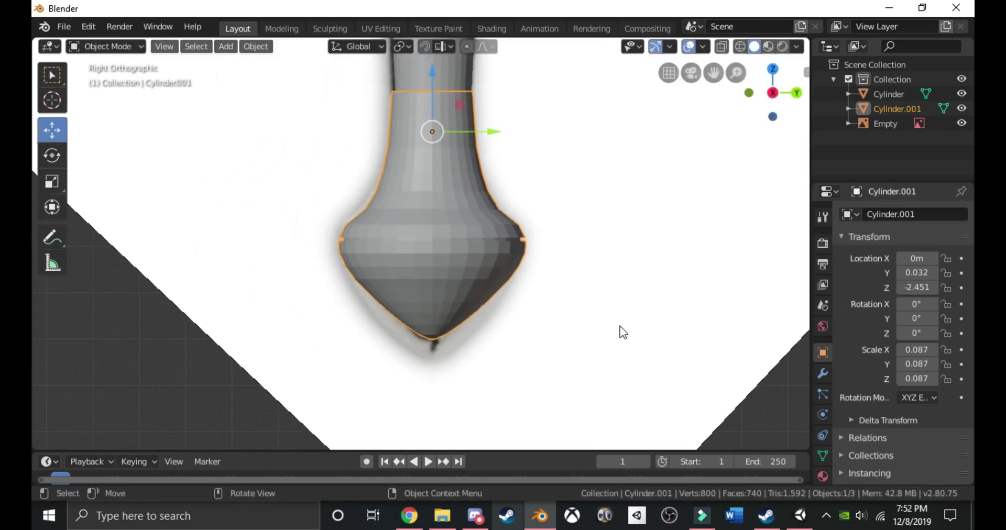
middle_click_drag(587, 330, 547, 331, "shift")
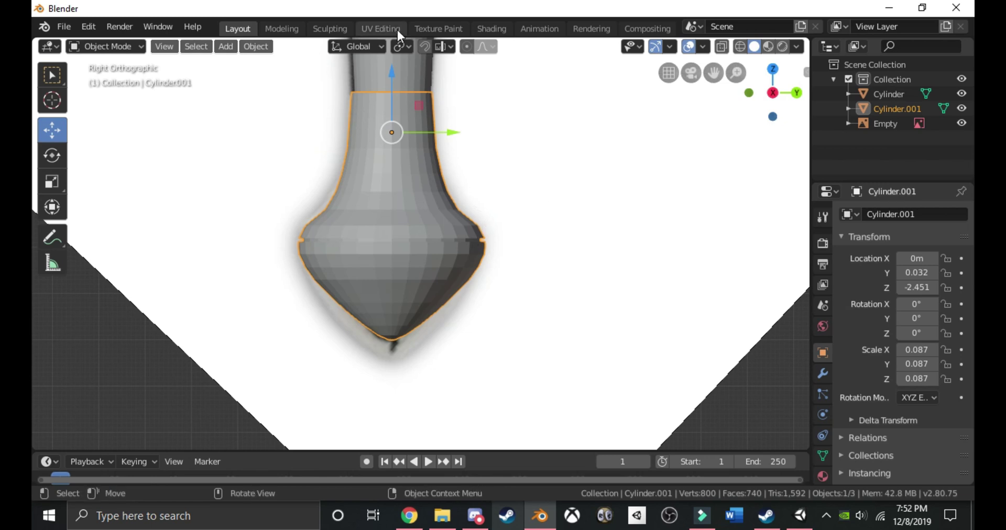
Add a third cylinder mesh for the metal collar between the grip and the crossguard.
scroll(545, 188, "down", 3)
middle_click_drag(545, 188, 487, 353, "shift")
scroll(446, 194, "down", 3, "shift")
scroll(347, 230, "up", 2)
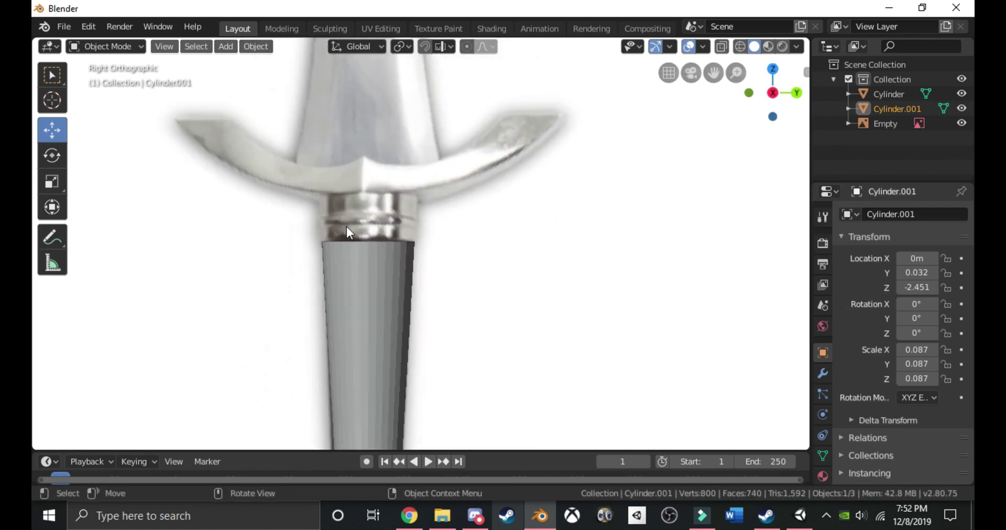
scroll(549, 266, "up", 2, "shift")
left_click(226, 46)
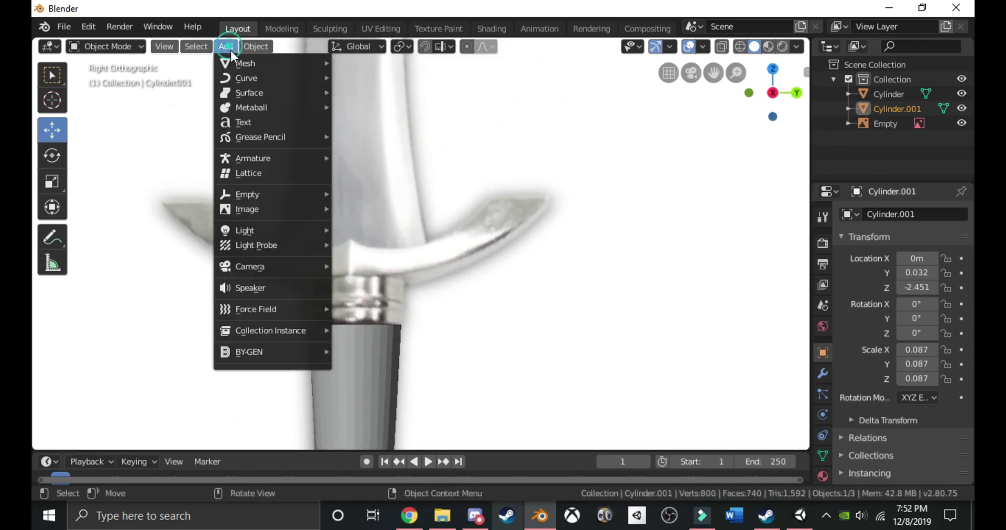
mouse_move(230, 64)
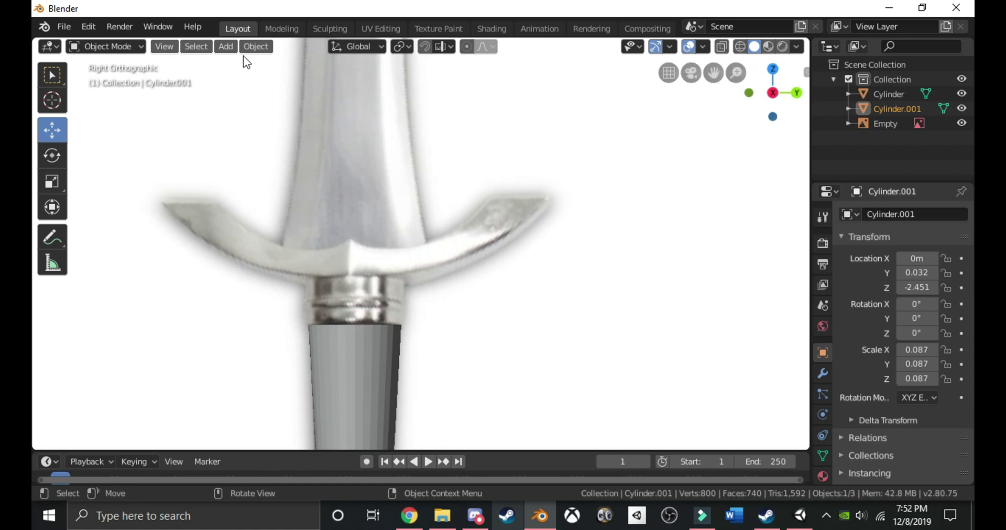
key("shift+a")
mouse_move(536, 187)
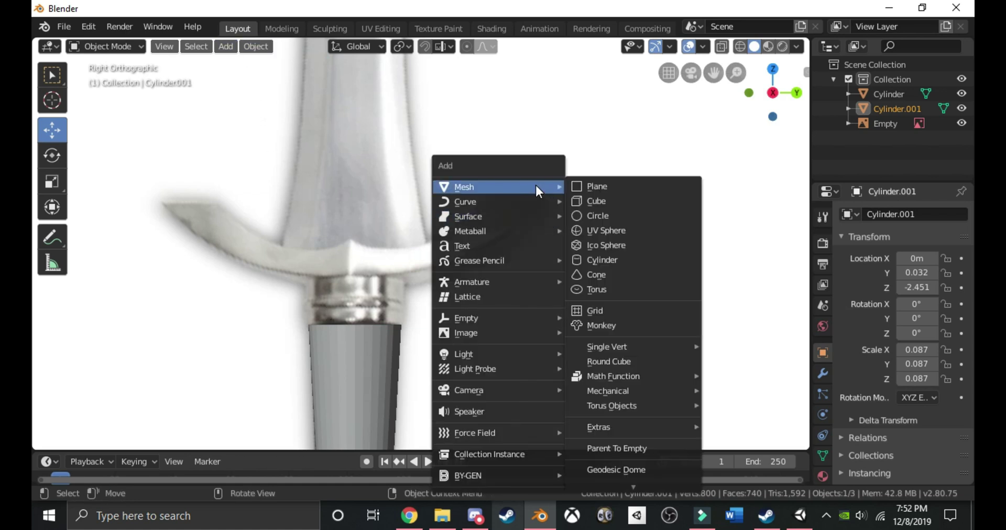
left_click(666, 262)
scroll(660, 270, "down", 4)
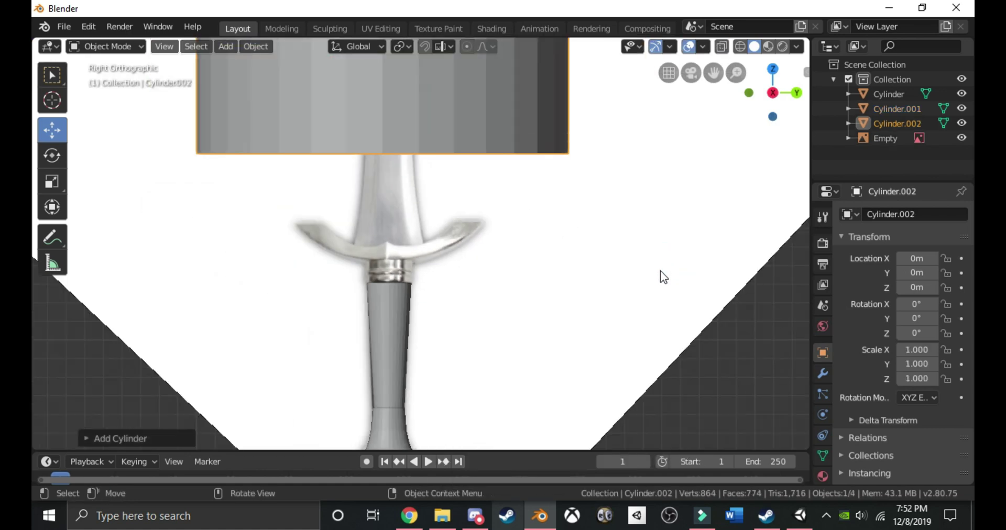
Lower the new cylinder along Z to about -1.622 m and scale it down to about 0.089 at the collar.
key("g")
key("z")
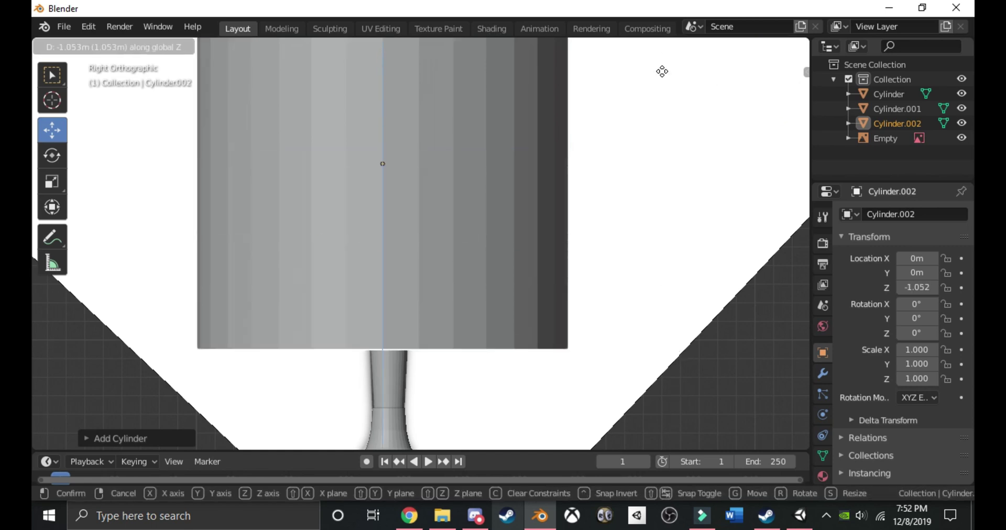
left_click(672, 162)
key("s")
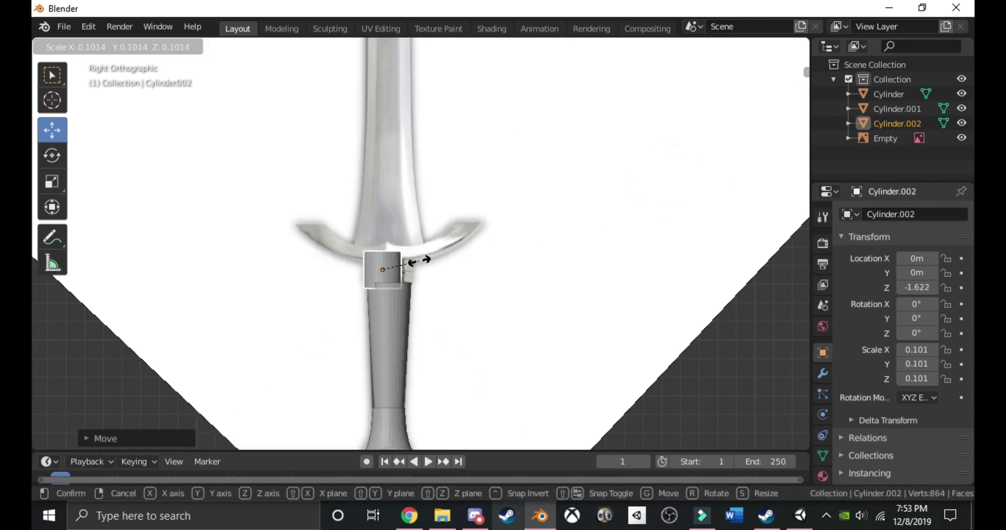
left_click(417, 262)
Center the collar cylinder on the reference at about 0.034 m along Y and enlarge it to a scale of about 0.127.
scroll(417, 263, "up", 5)
key("g")
key("y")
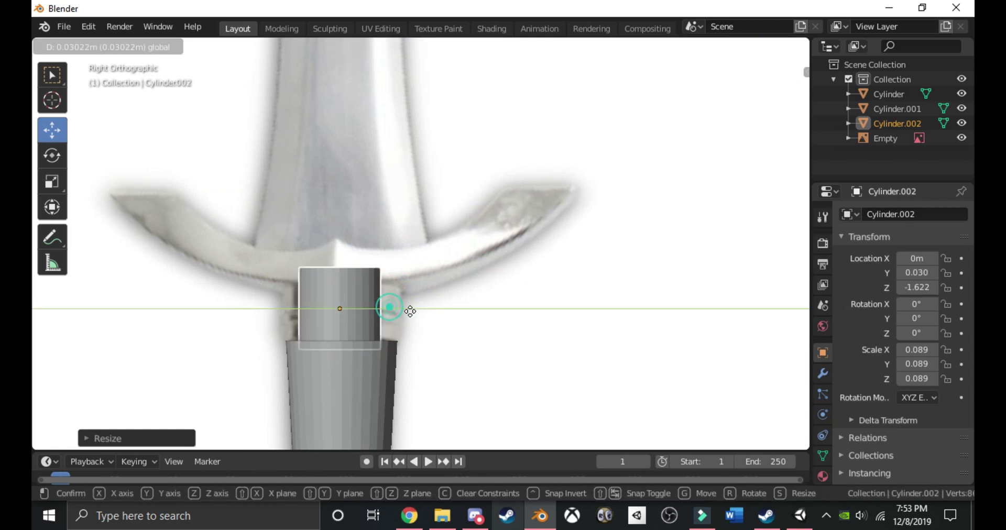
left_click(406, 316)
key("s")
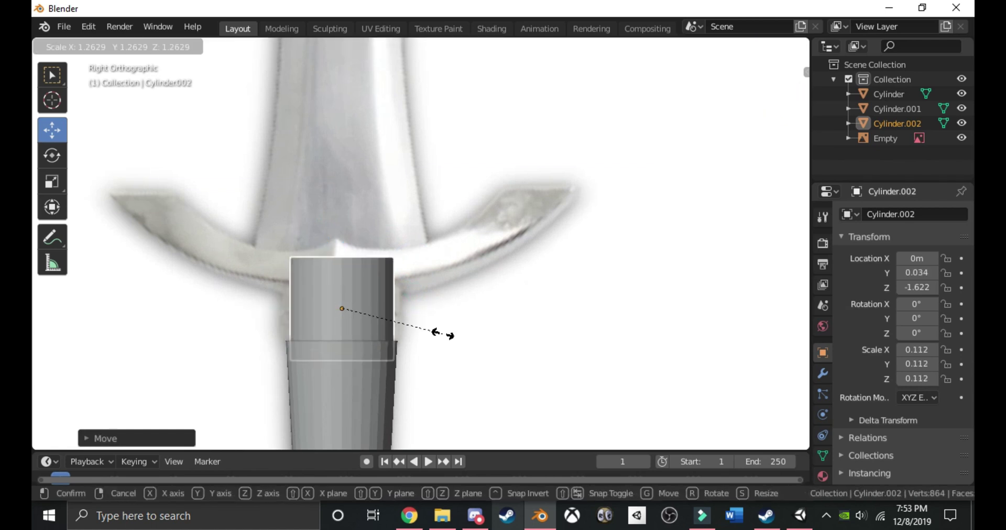
left_click(455, 335)
In Edit Mode, lower the collar's top edge loop along Z to just below the groove in the reference.
key("Tab")
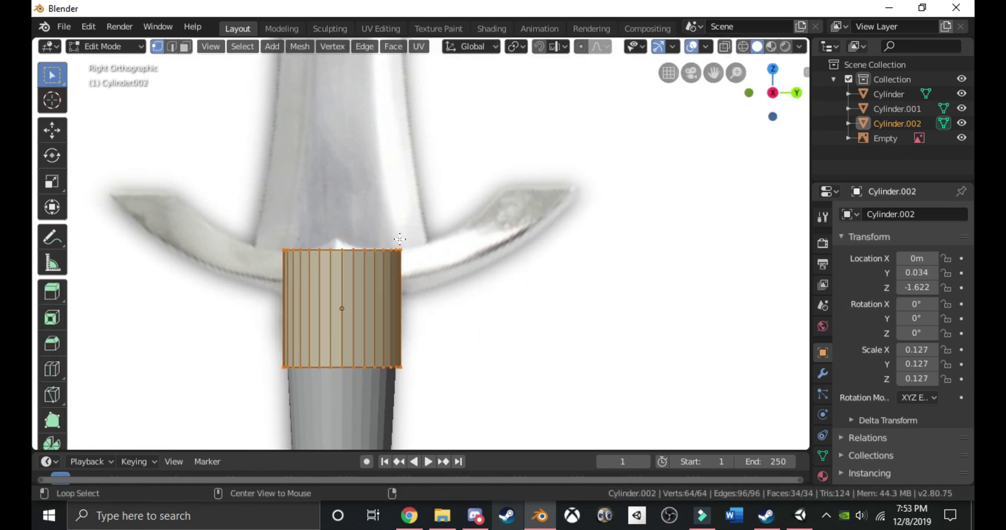
left_click(358, 252, "alt")
key("g")
key("z")
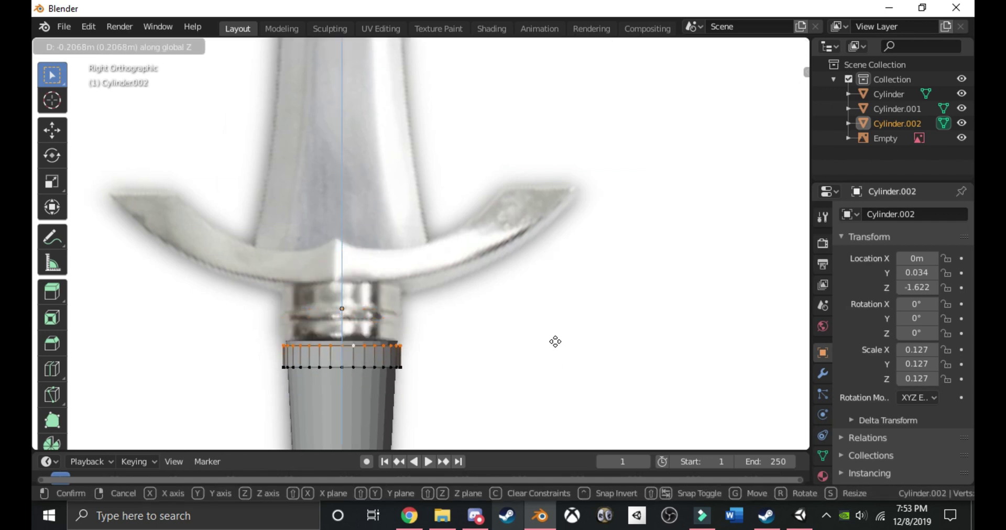
left_click(556, 319)
Raise the collar's bottom edge loop about 0.045 m along Z to meet the top of the grip.
left_click(352, 366, "alt")
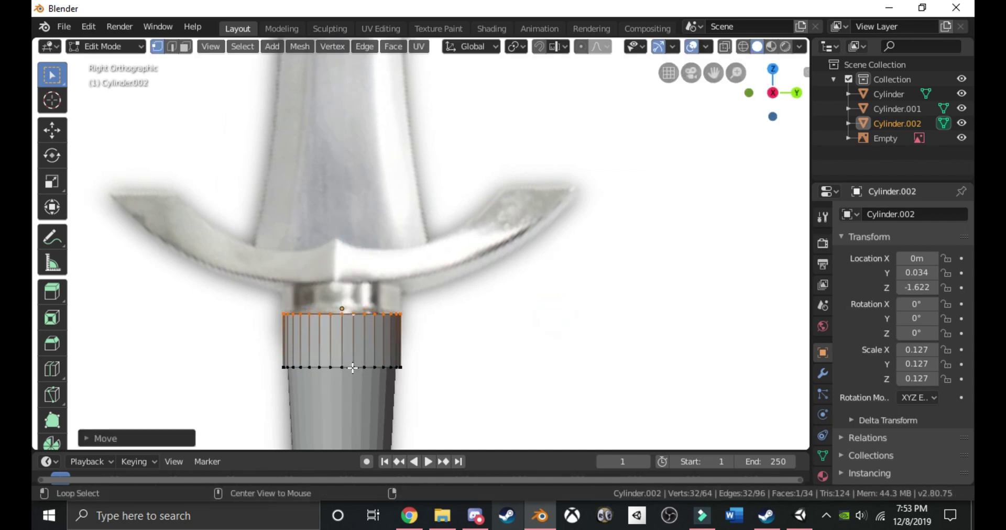
key("g")
key("y")
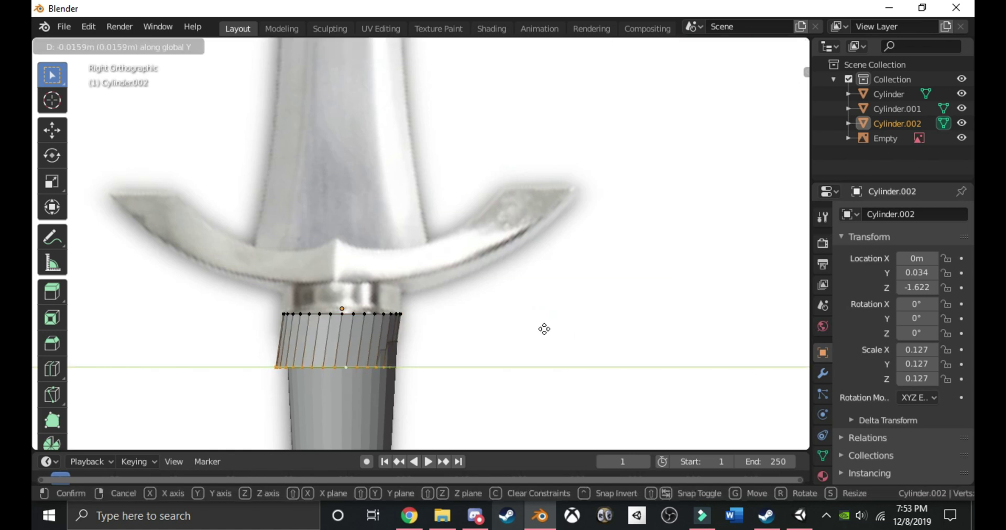
key("z")
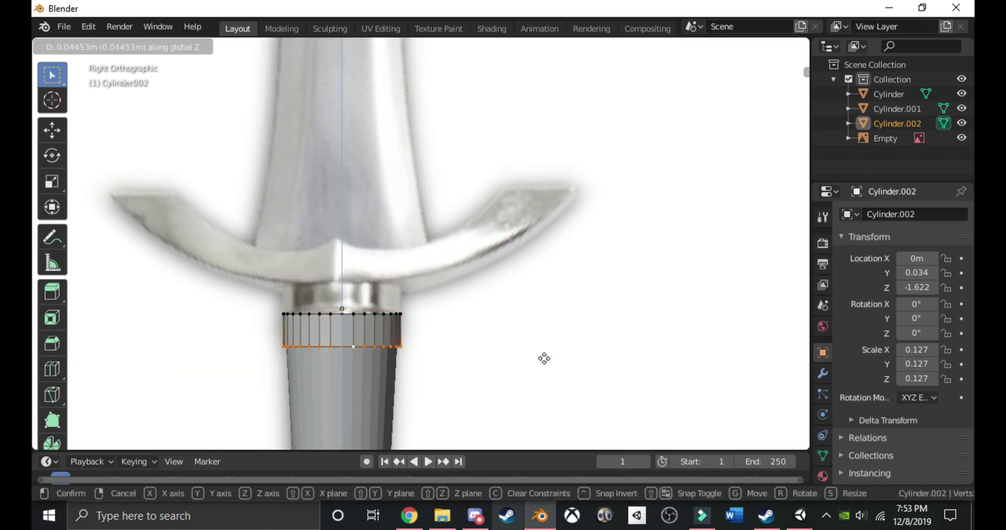
left_click(544, 358)
Extrude thin bands up from the collar's top loop, scaling the loops in and back out to form a narrow groove.
key("e")
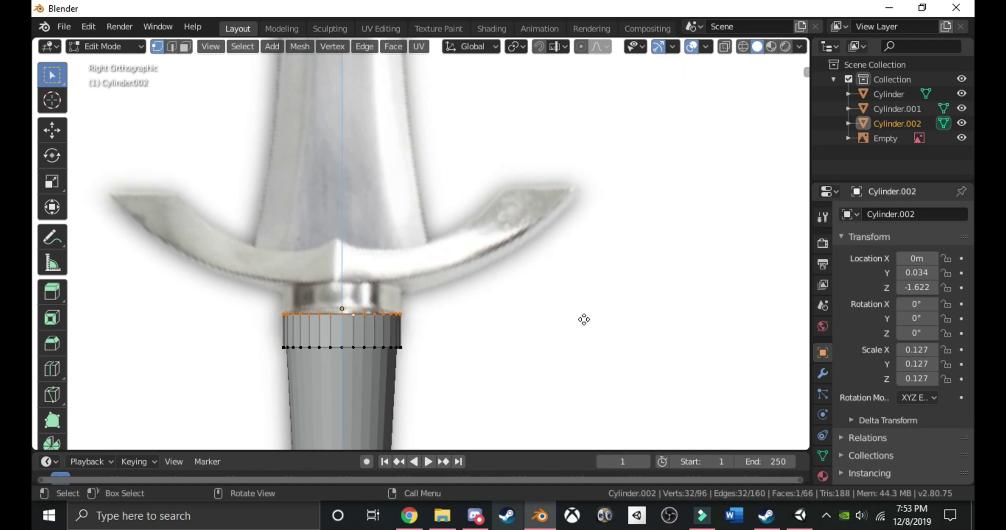
left_click(587, 315)
key("s")
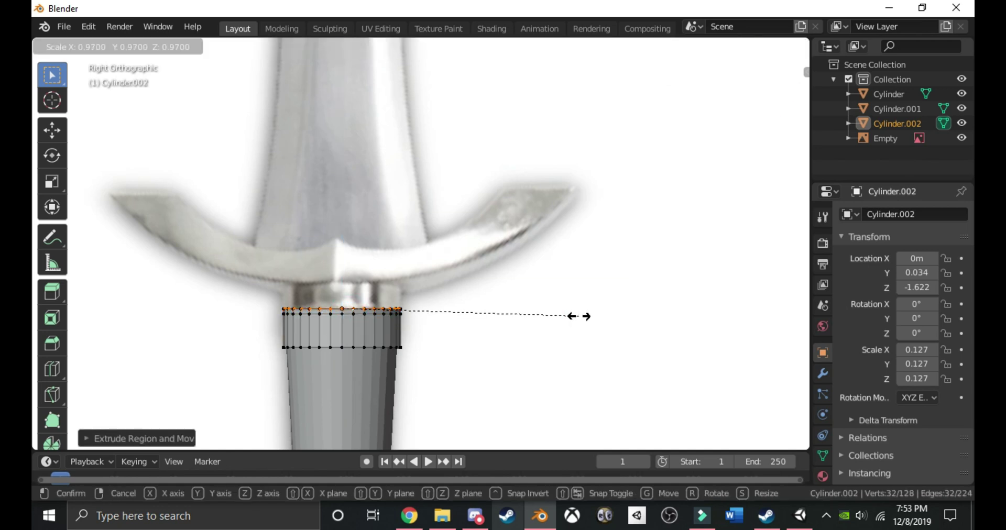
left_click(566, 317)
key("e")
left_click(573, 314)
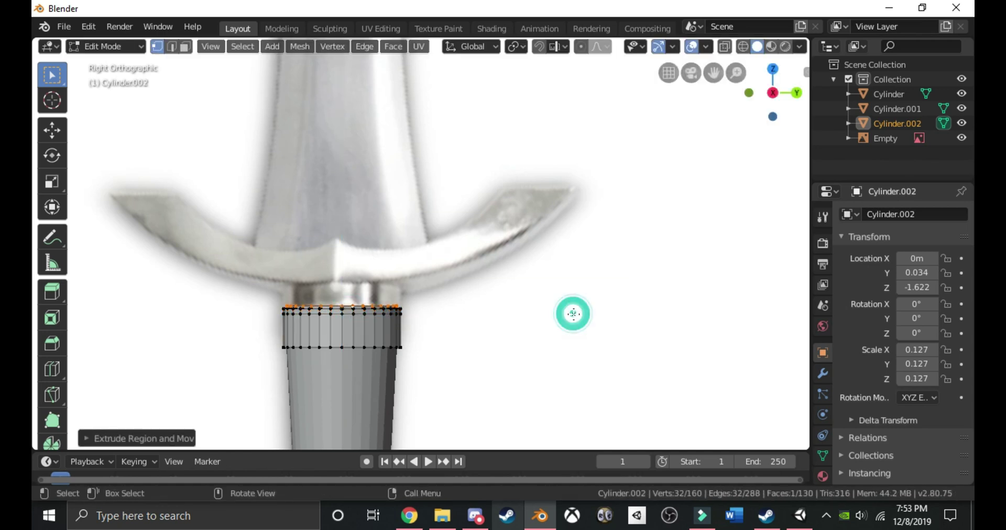
key("s")
left_click(594, 317)
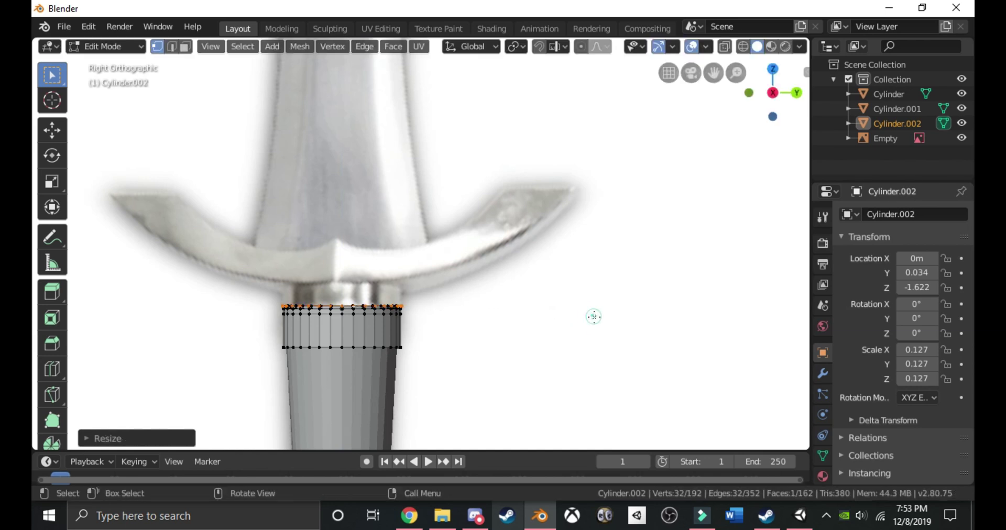
Extrude the collar's top loop up to the crossguard, undo the extra move, and return to Object Mode.
key("e")
left_click(596, 292)
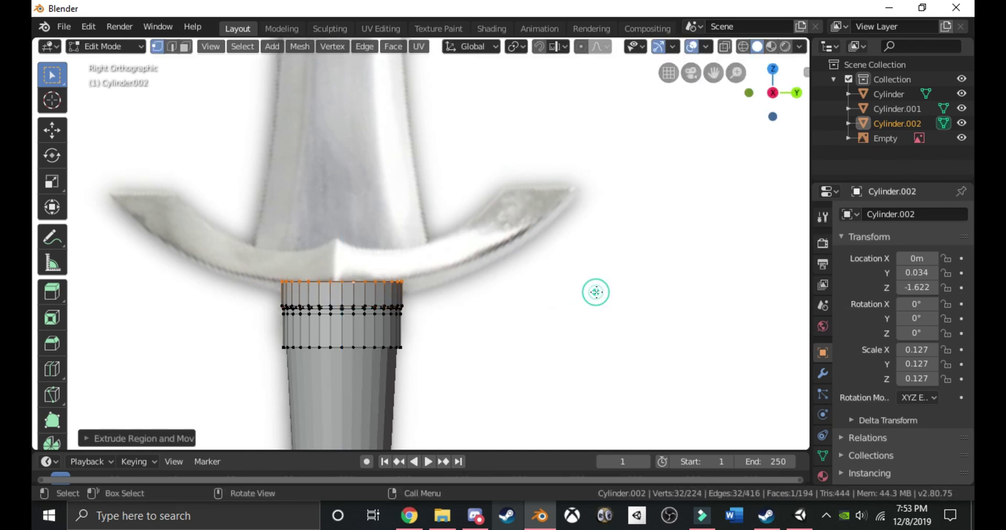
key("g")
left_click(576, 279)
key("ctrl+z")
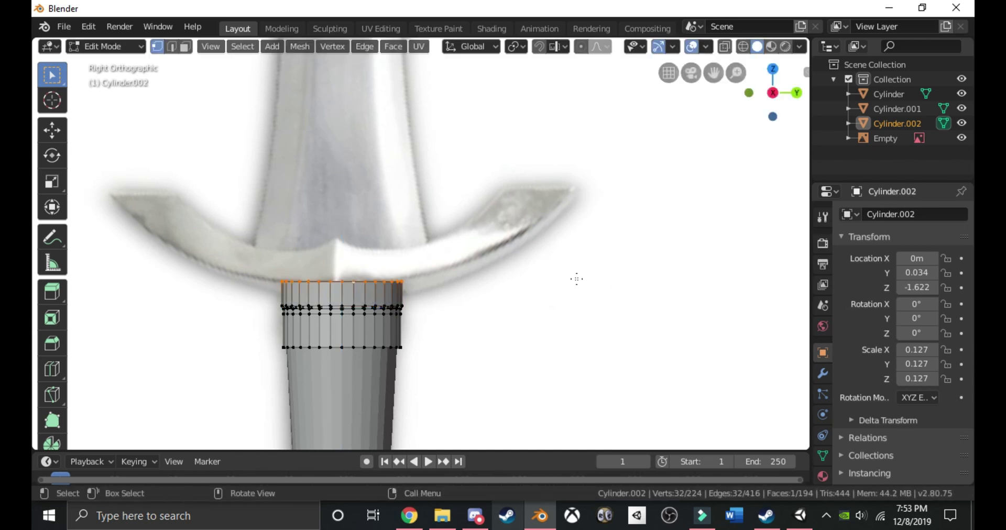
key("Tab")
Add a cube mesh as the base of the crossguard.
mouse_move(577, 279)
middle_mouse_down()
mouse_move(543, 307)
mouse_move(579, 262)
middle_mouse_up()
scroll(557, 291, "up", 5)
middle_click_drag(388, 401, 425, 358, "shift")
scroll(325, 291, "down", 3)
key("KP_3")
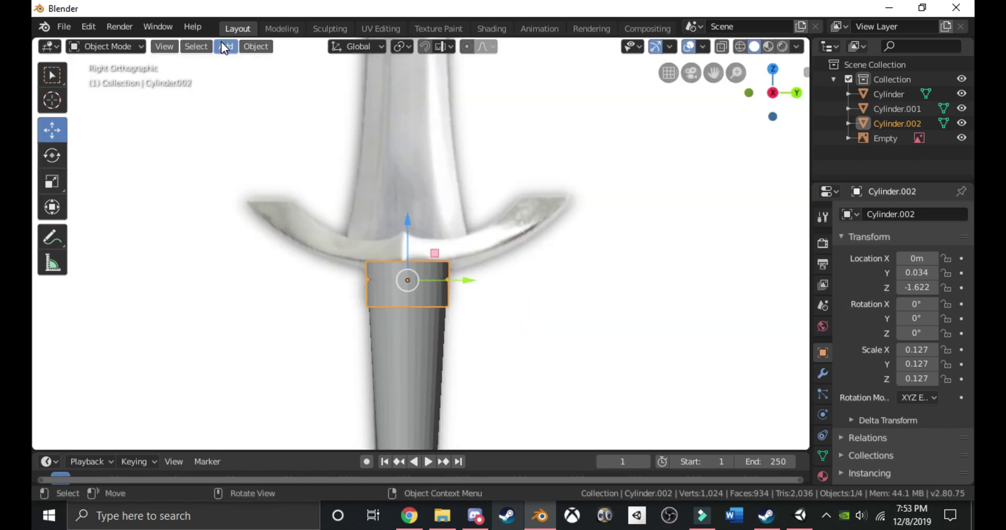
left_click(225, 46)
mouse_move(268, 62)
left_click(392, 80)
scroll(584, 197, "down", 6)
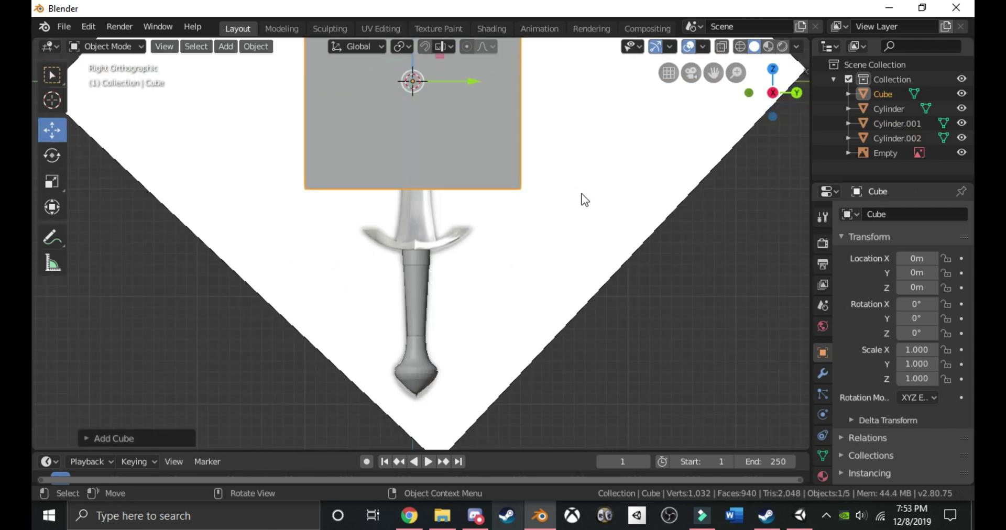
Scale the cube down and move it onto the middle of the crossguard, just above the collar.
key("s")
left_click(435, 97)
left_click_drag(412, 81, 412, 244)
left_click_drag(462, 244, 468, 259)
left_click(466, 260)
scroll(465, 259, "up", 6)
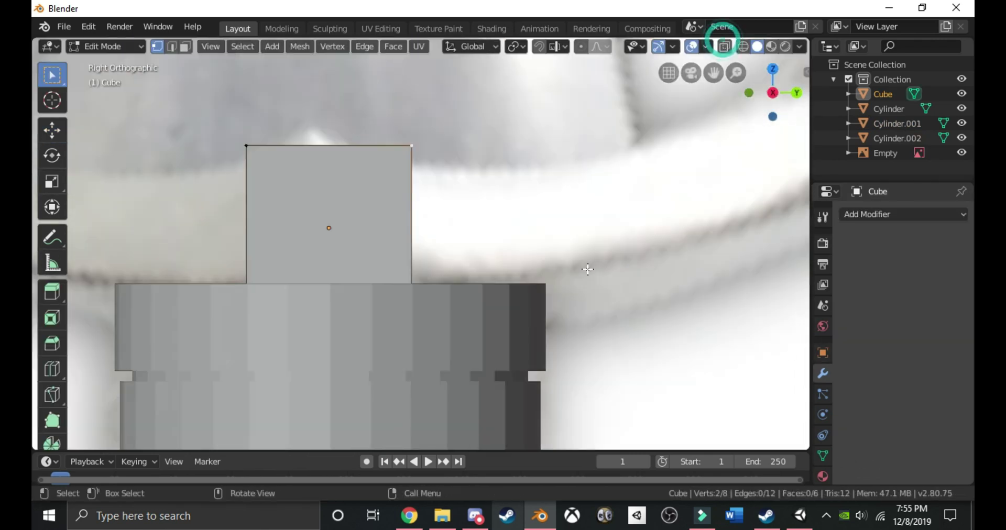
Turn on X-ray in Edit Mode and select all four vertices of the cube's side face toward positive Y.
key("Tab")
scroll(540, 303, "down", 4)
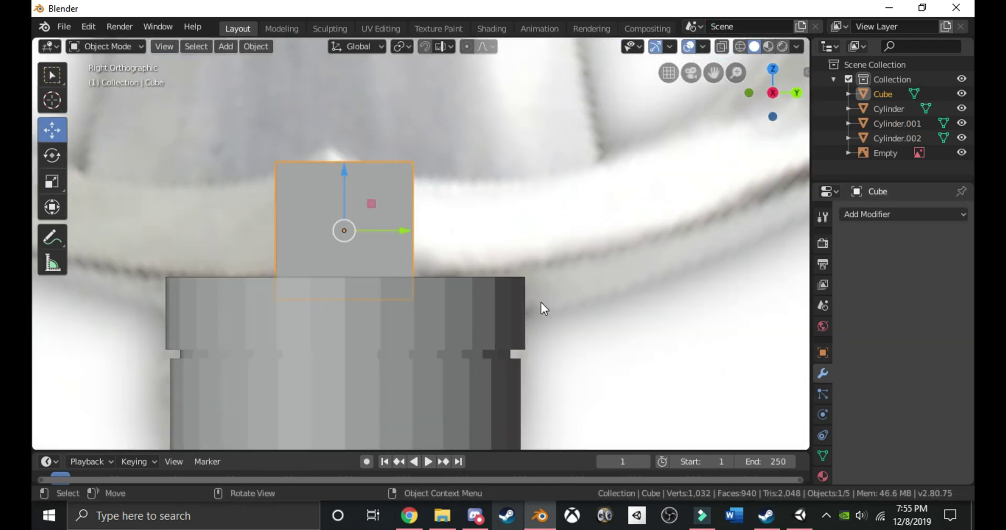
scroll(497, 262, "up", 5)
key("Tab")
middle_click_drag(463, 162, 419, 212)
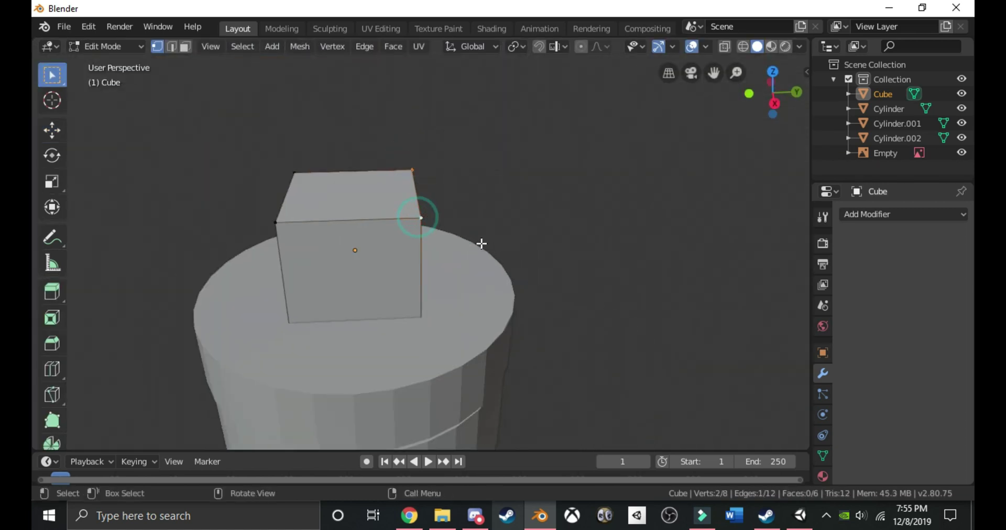
middle_click_drag(481, 244, 685, 154)
left_click(725, 47)
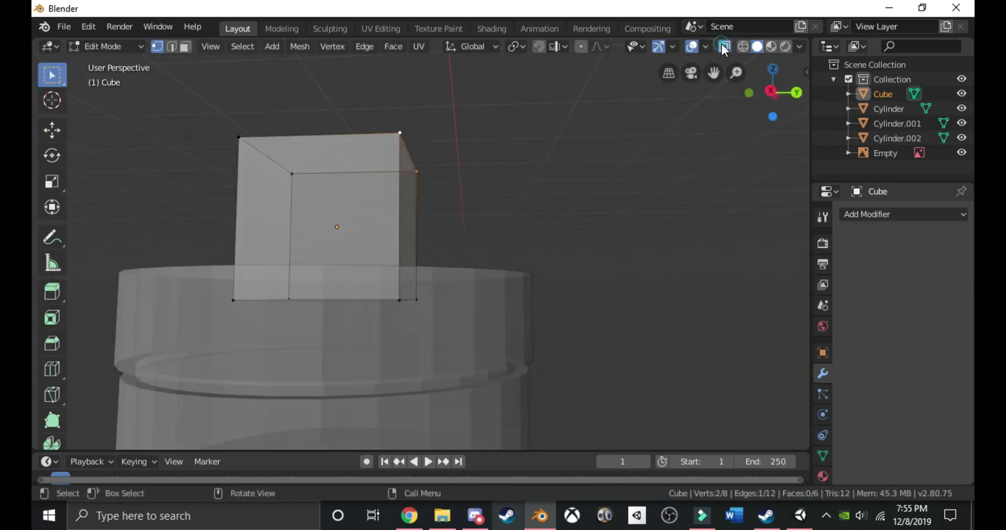
left_click_drag(379, 282, 491, 342, "shift")
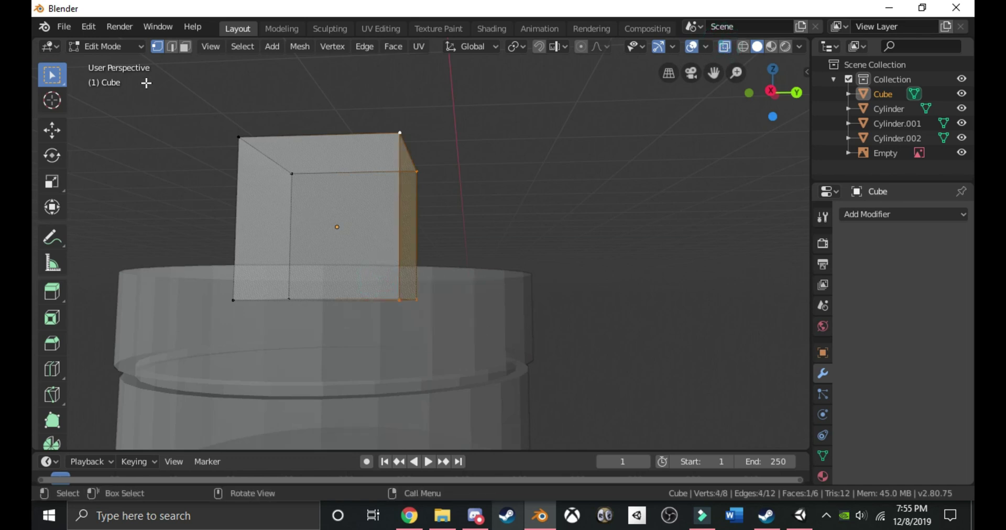
Add a Mirror modifier to the cube with its edit cage shown, mirroring across Y instead of X.
scroll(247, 152, "down", 2)
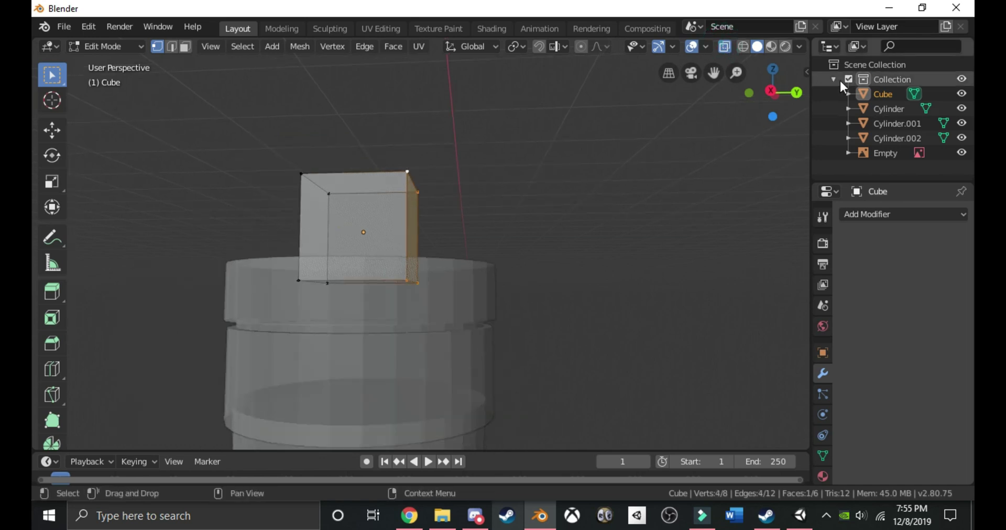
left_click(878, 220)
left_click(681, 358)
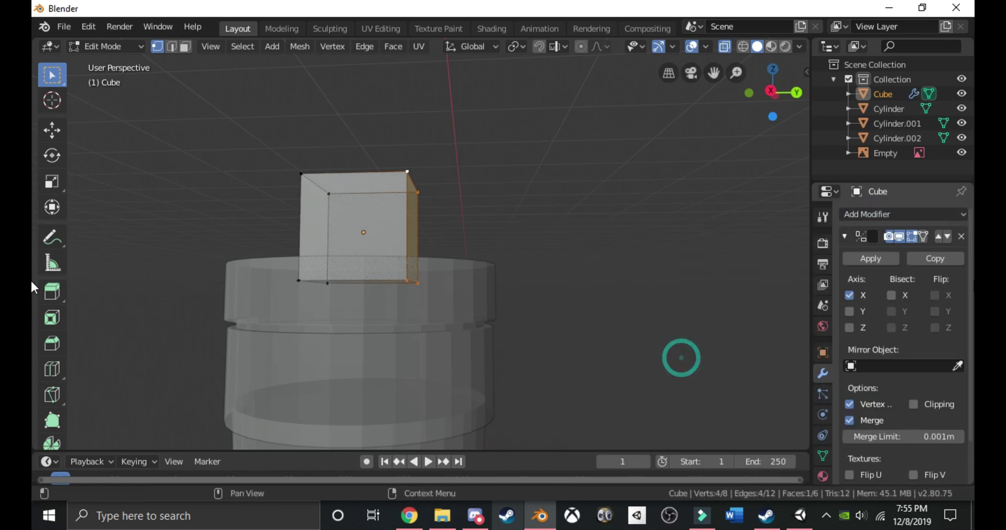
left_click(924, 236)
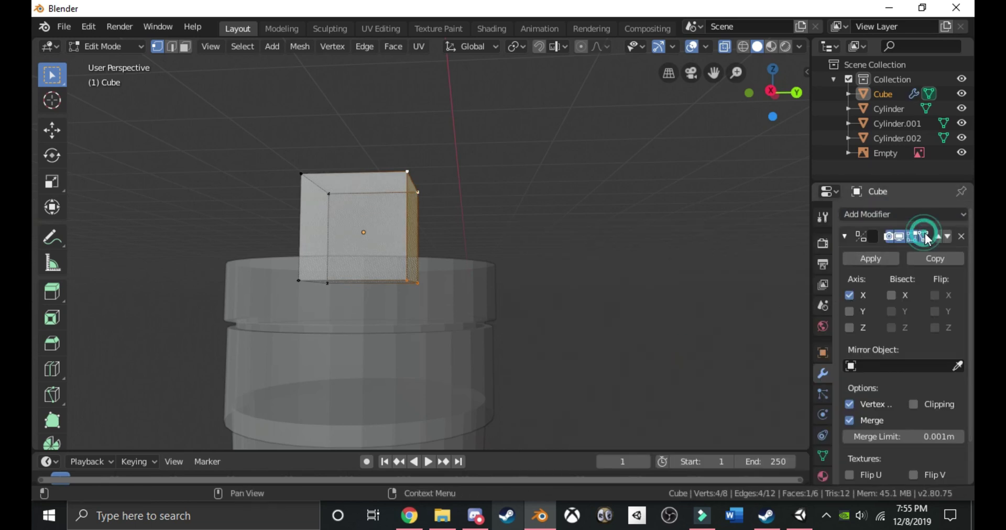
left_click(850, 295)
left_click(850, 311)
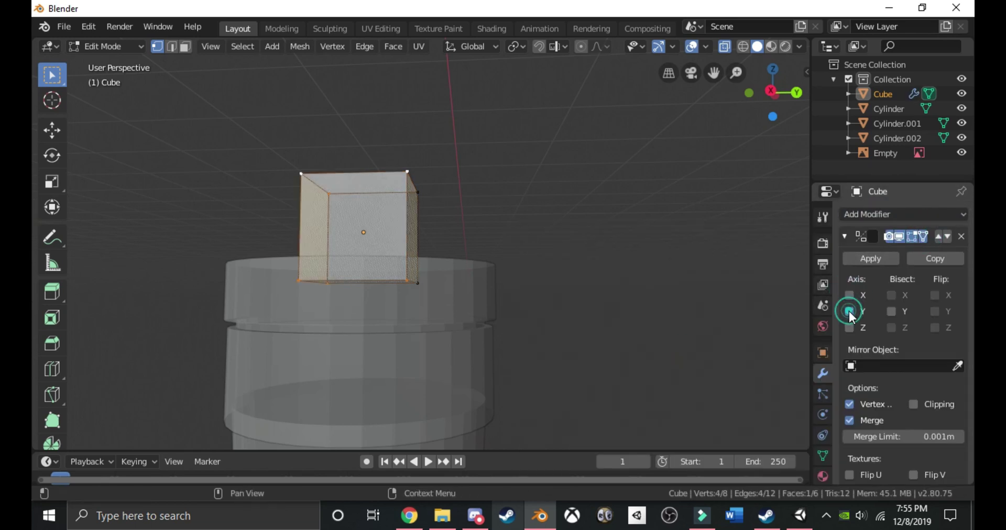
In the right side view, extrude the selected face outward along the crossguard and scale it down to about 0.67.
left_click(772, 92)
key("e")
left_click(524, 300)
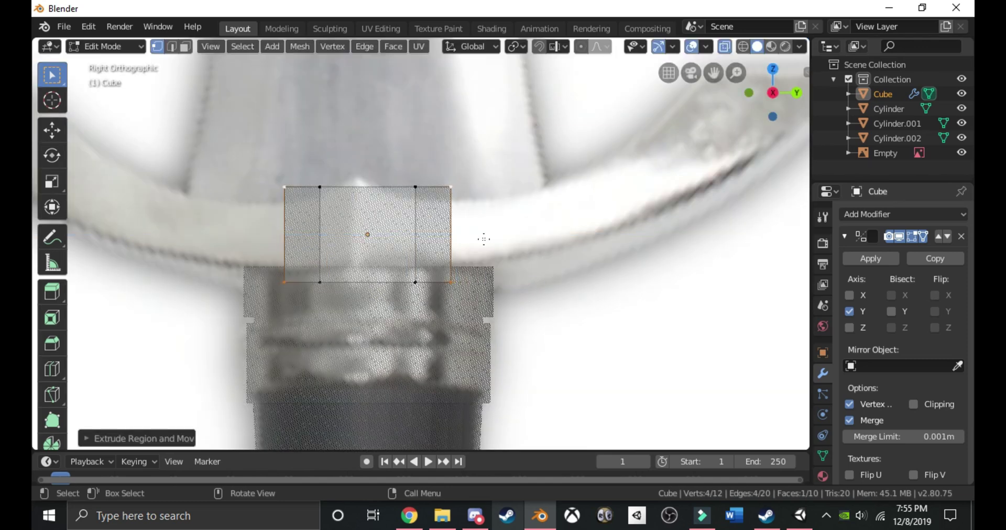
key("s")
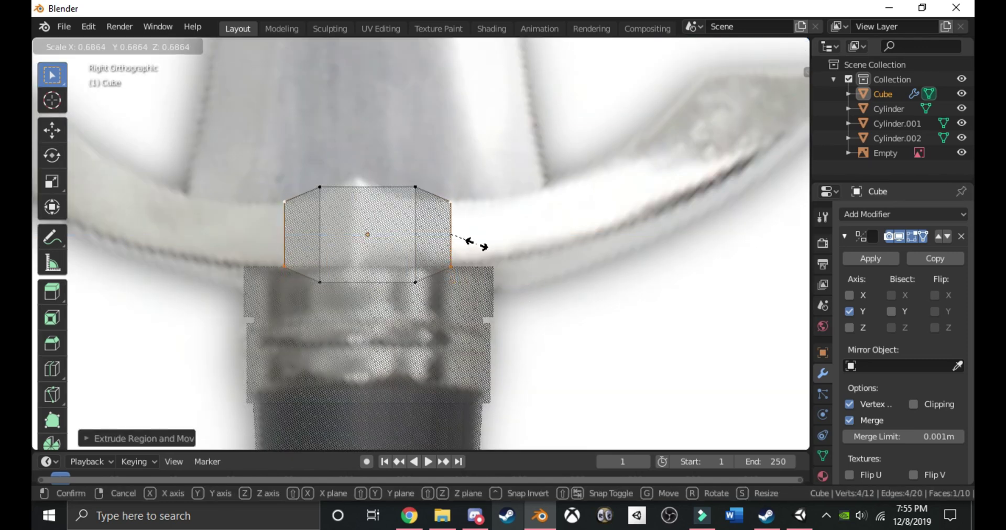
left_click(476, 243)
Extrude a second crossguard segment, tilt its end face slightly upward and shrink it to about 0.76.
scroll(476, 244, "down", 3)
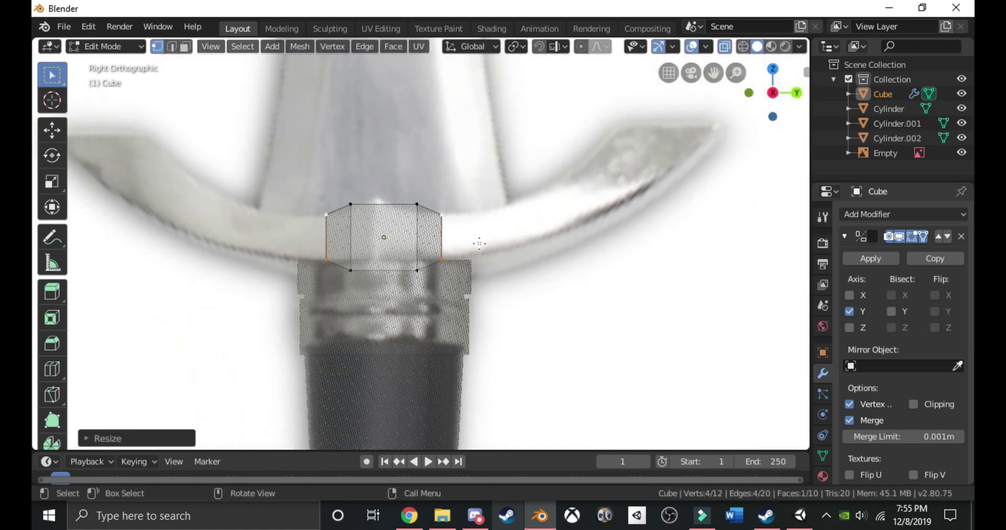
key("e")
left_click(499, 244)
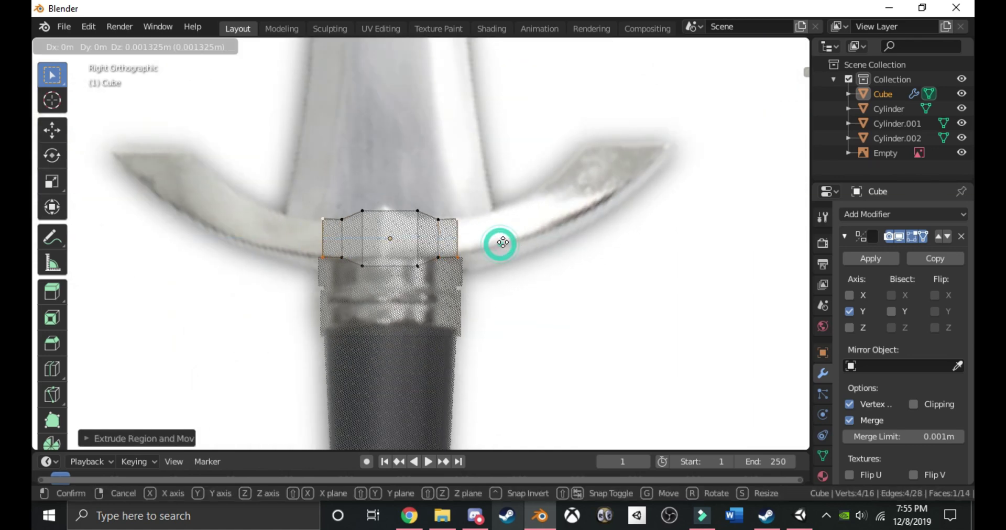
key("g")
left_click(505, 241)
key("r")
left_click(506, 236)
key("s")
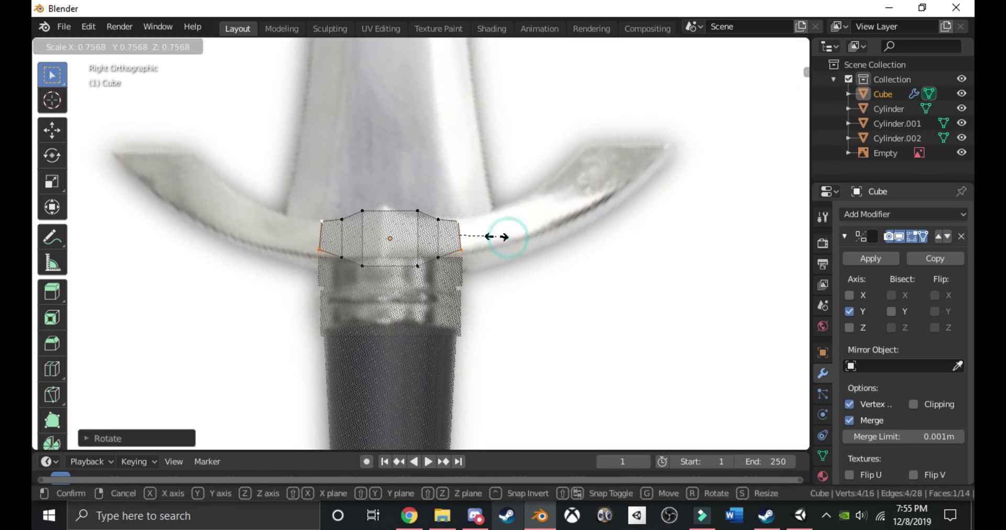
left_click(505, 238)
Extrude further crossguard segments outward, rotating each end face to follow the upward curve of the reference.
key("e")
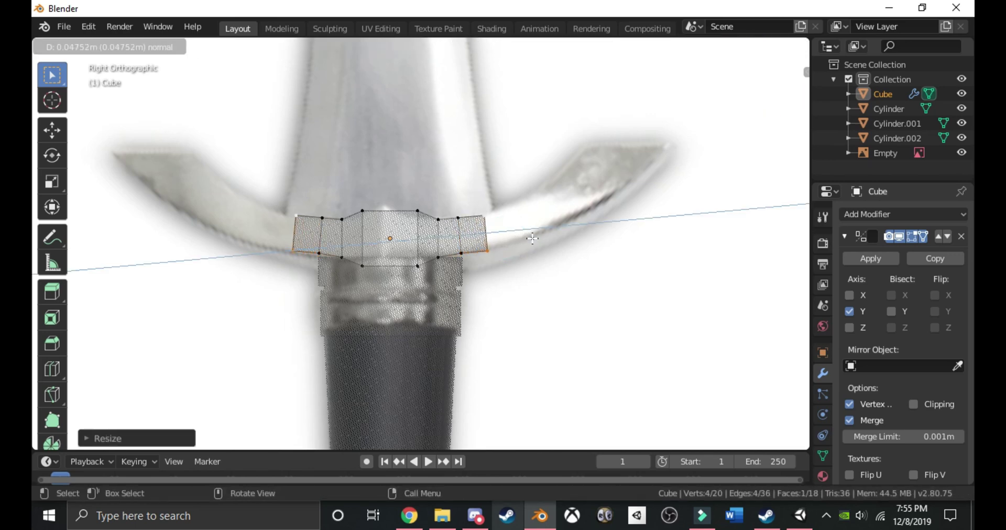
left_click(532, 239)
key("r")
left_click(543, 231)
key("e")
left_click(587, 215)
key("r")
left_click(638, 195)
Extrude the crossguard's outer end, then scale and move the end face to shape the tip.
middle_click_drag(650, 217, 574, 250, "shift")
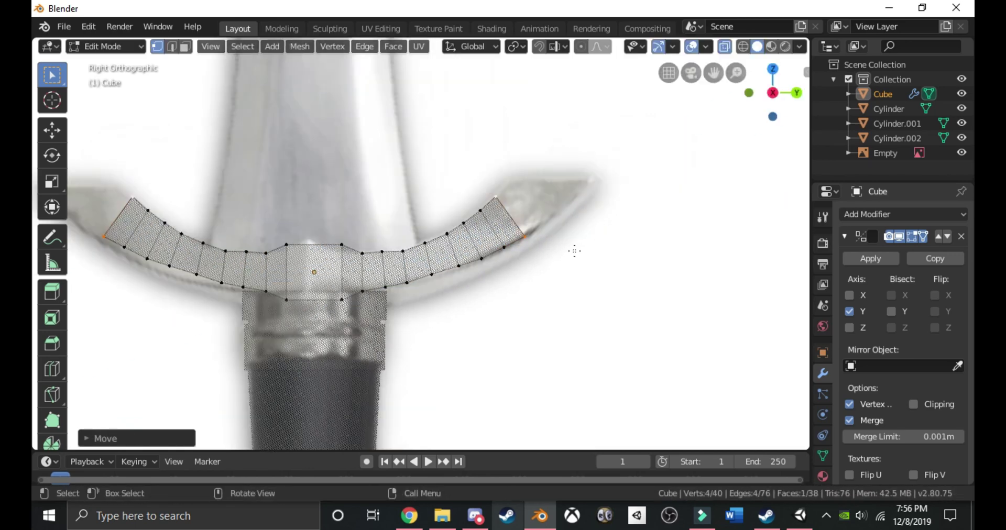
key("e")
left_click(592, 233)
key("s")
left_click(610, 238)
key("g")
left_click(649, 174)
Return to Object Mode and apply the Mirror modifier to the crossguard.
key("Tab")
middle_click_drag(655, 178, 571, 203)
left_click(871, 258)
middle_click_drag(600, 251, 646, 231)
Add a centred vertical loop cut through the middle block of the crossguard.
left_click(768, 96)
key("Tab")
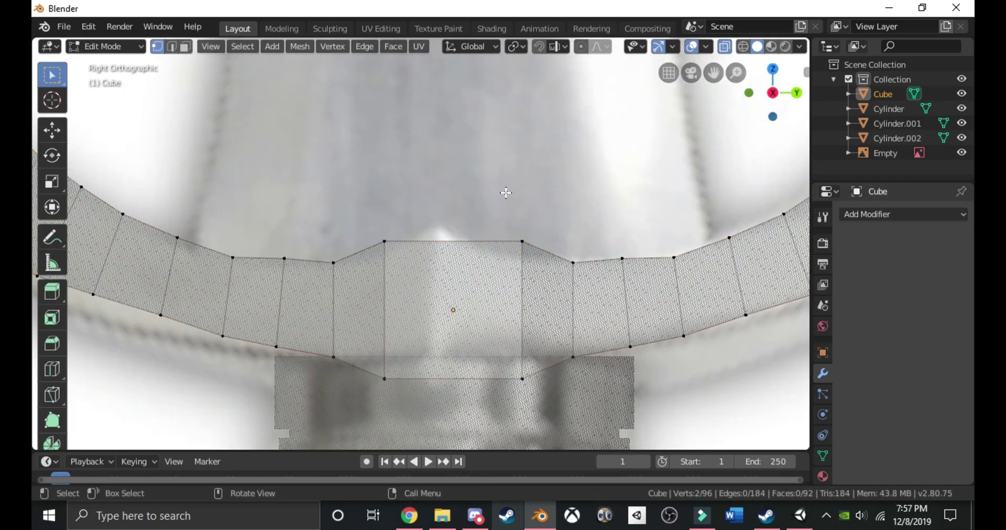
left_click(506, 193)
scroll(445, 410, "down", 5)
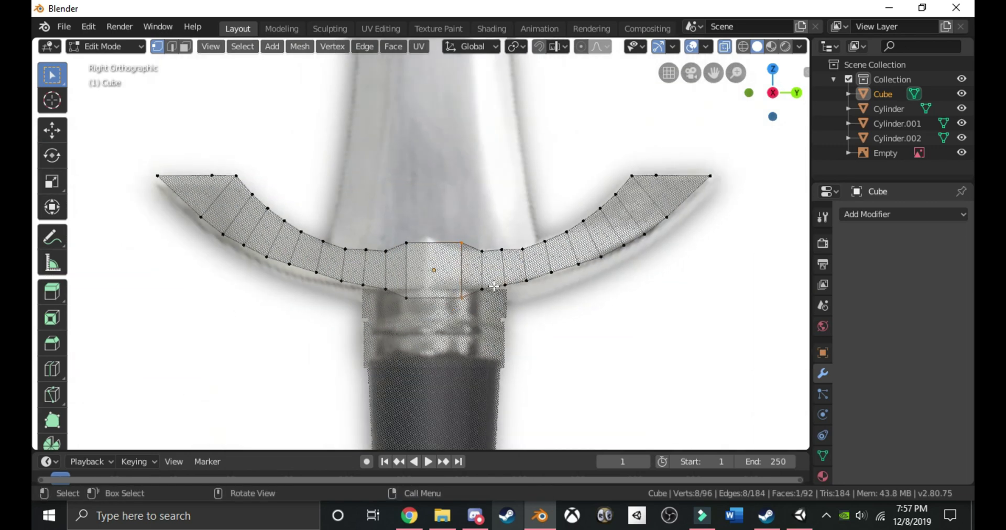
scroll(494, 287, "up", 3)
key("ctrl+r")
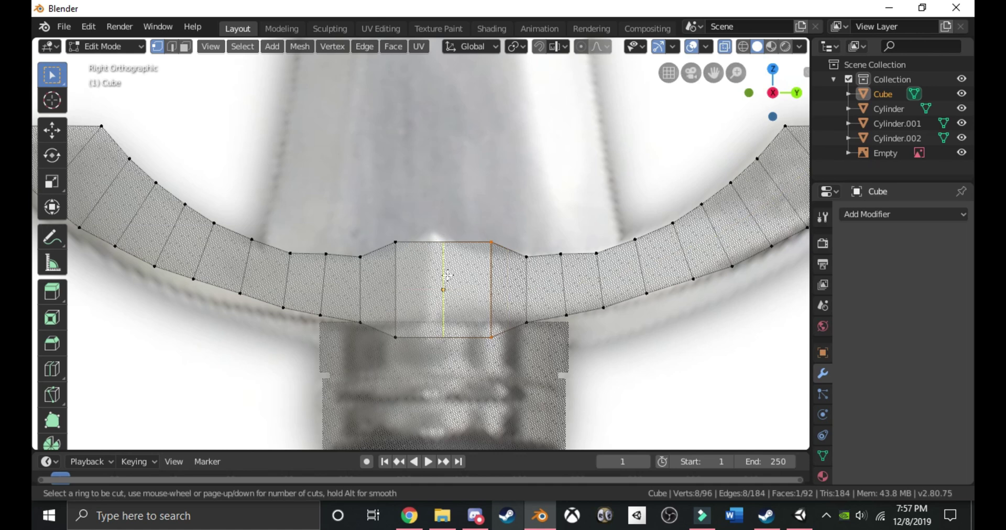
left_click(453, 241)
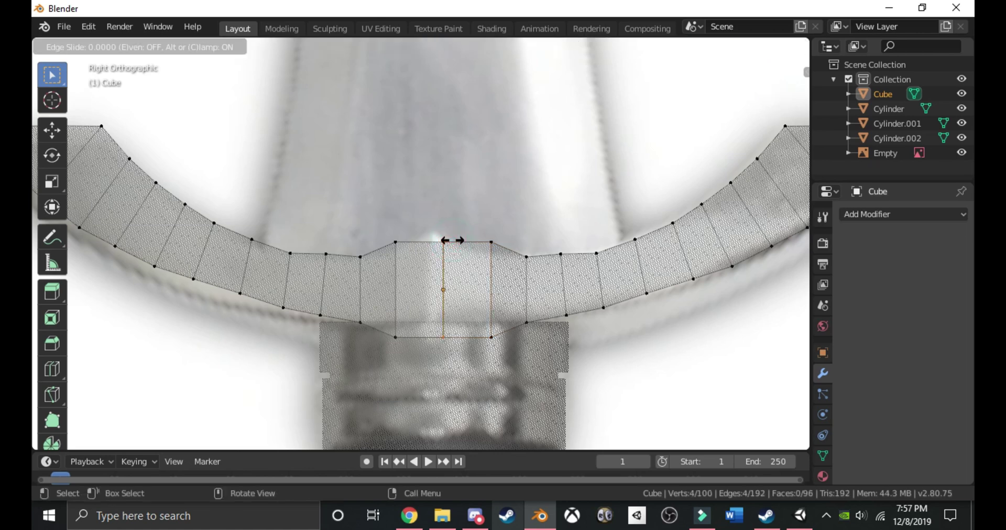
left_click(452, 241)
Scale the new centre loop of the crossguard up to about 1.29, then return to Object Mode with X-ray off.
scroll(464, 242, "up", 3)
middle_click_drag(507, 266, 439, 326)
key("s")
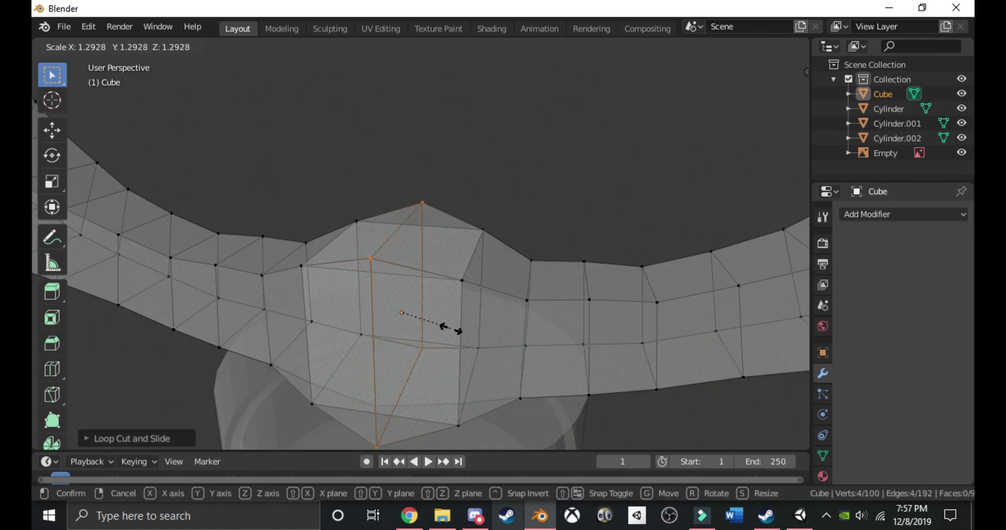
left_click(447, 330)
key("Tab")
key("alt+z")
Thin the whole crossguard to about 0.59 along the global X axis.
middle_click_drag(702, 340, 649, 358)
scroll(648, 358, "down", 6)
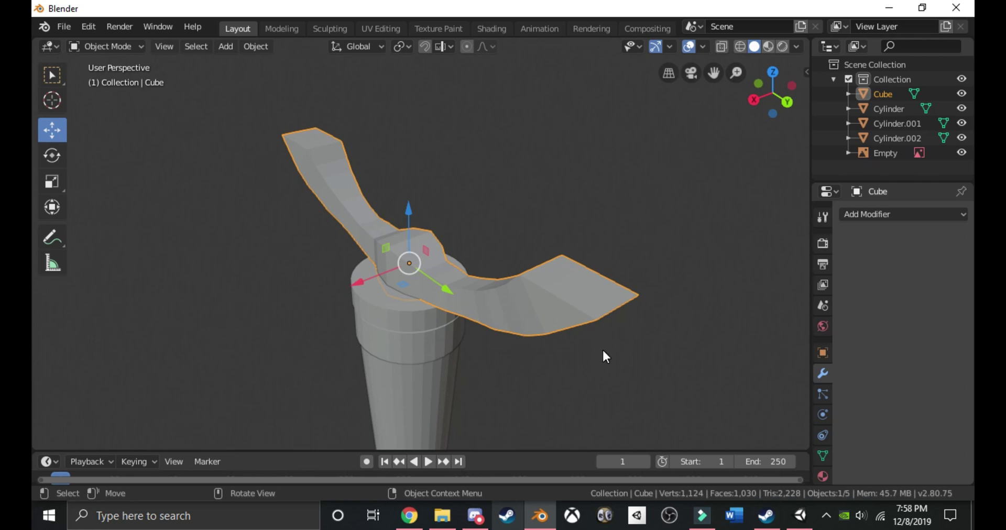
key("s")
key("x")
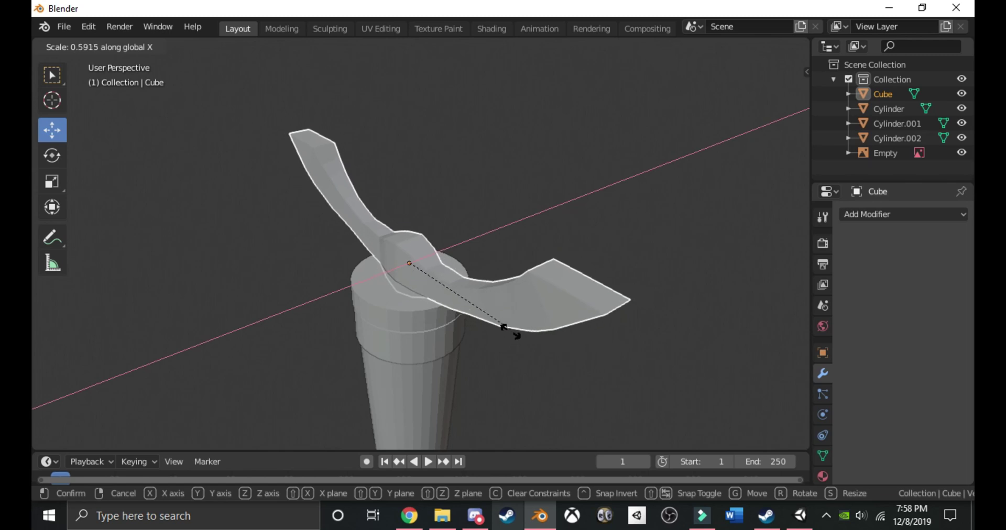
left_click(506, 330)
scroll(508, 328, "down", 3)
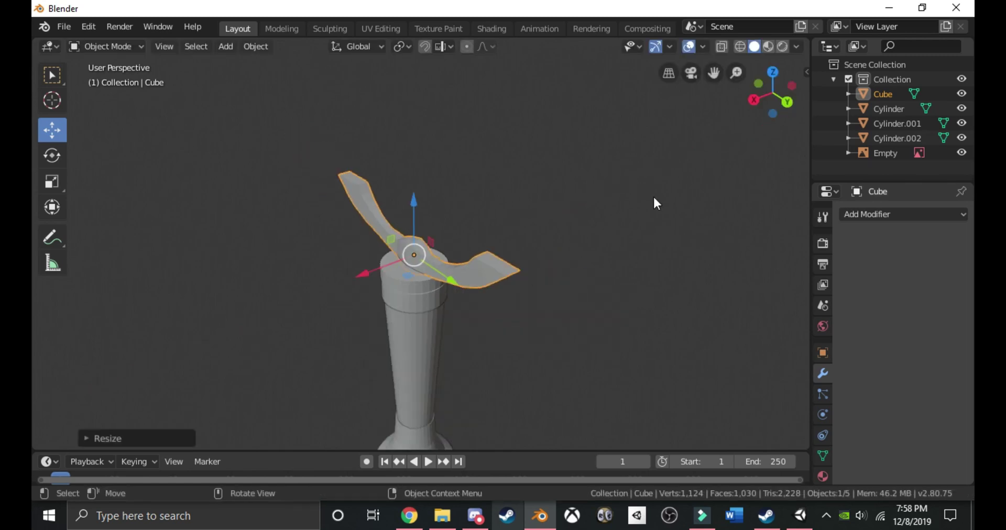
Select the collar below the crossguard and scale it to about 0.55 along the global X axis.
left_click(753, 100)
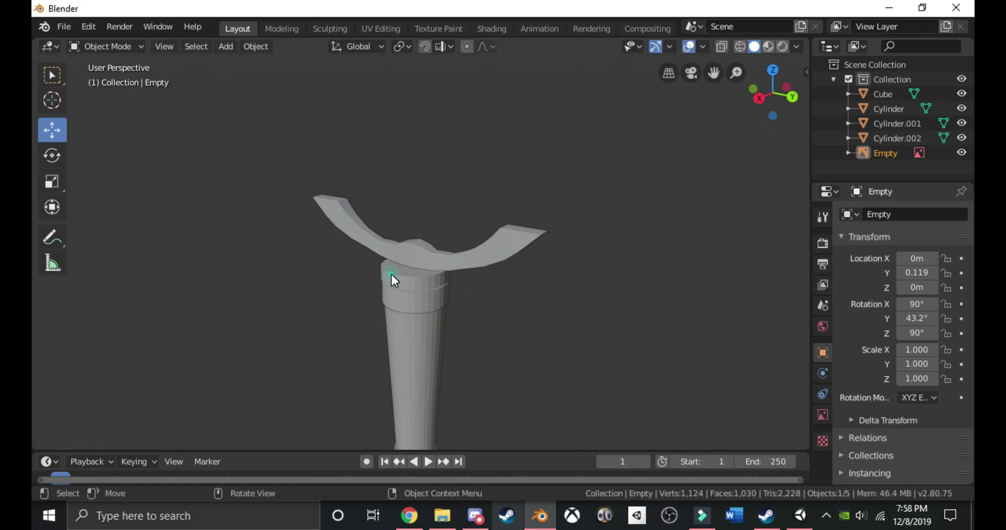
left_click(391, 275)
key("s")
key("x")
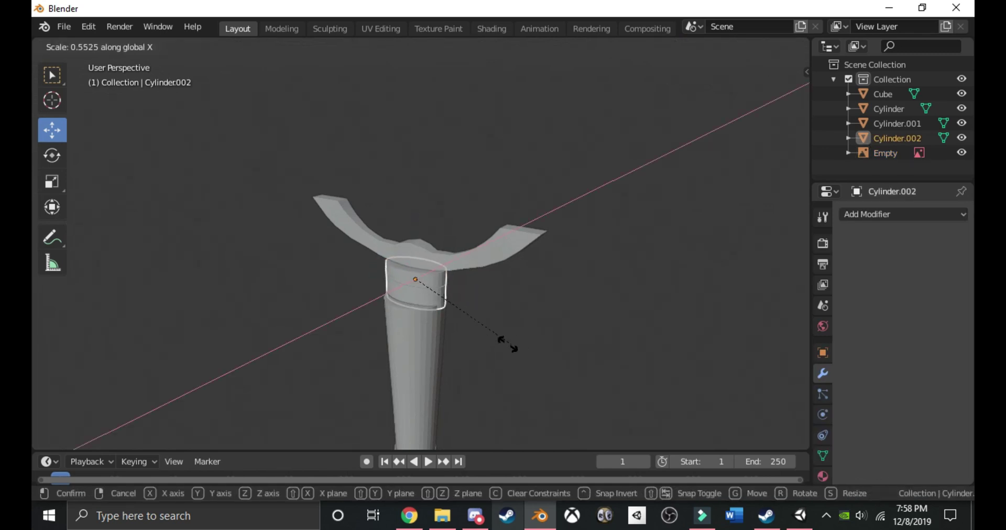
left_click(510, 342)
Select the grip's upper edge loop in Edit Mode and narrow it to about 0.76 along the global X axis.
left_click(411, 351)
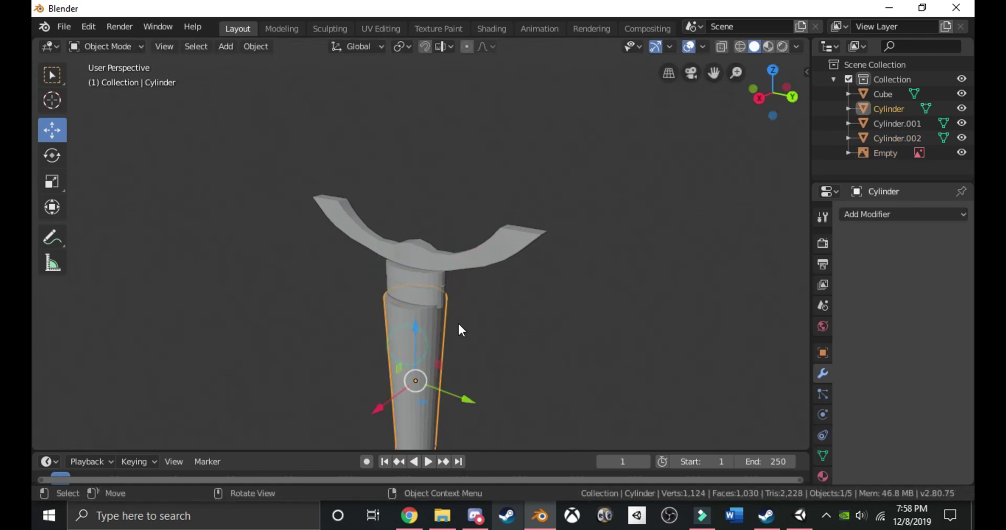
key("Tab")
left_click(409, 312, "alt")
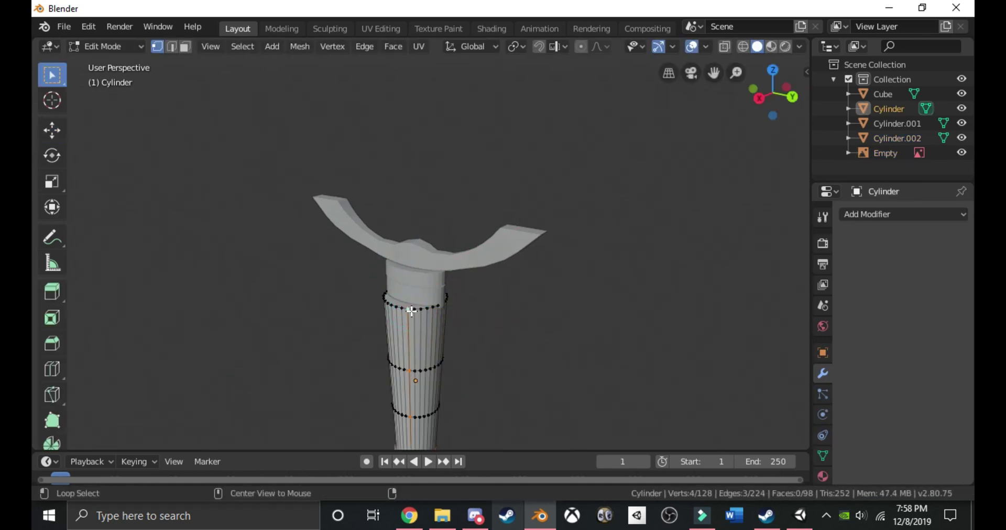
key("s")
key("x")
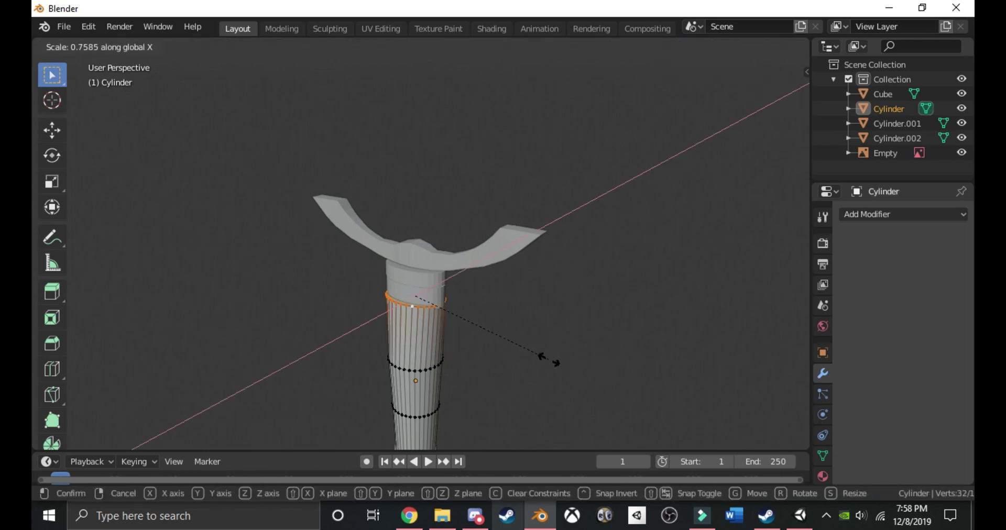
left_click(552, 370)
key("s")
key("x")
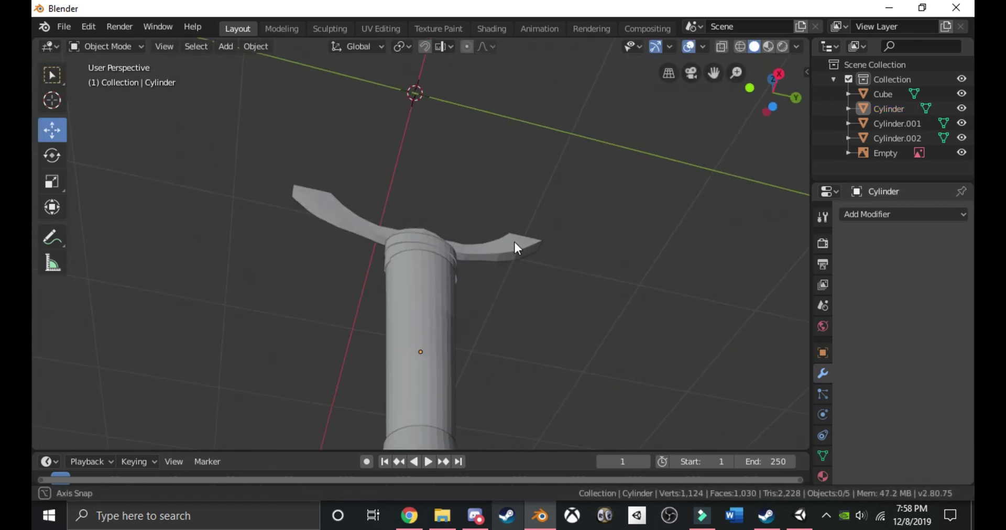
Adjust the collar's width by scaling it slightly along the global Y axis.
key("s")
key("x")
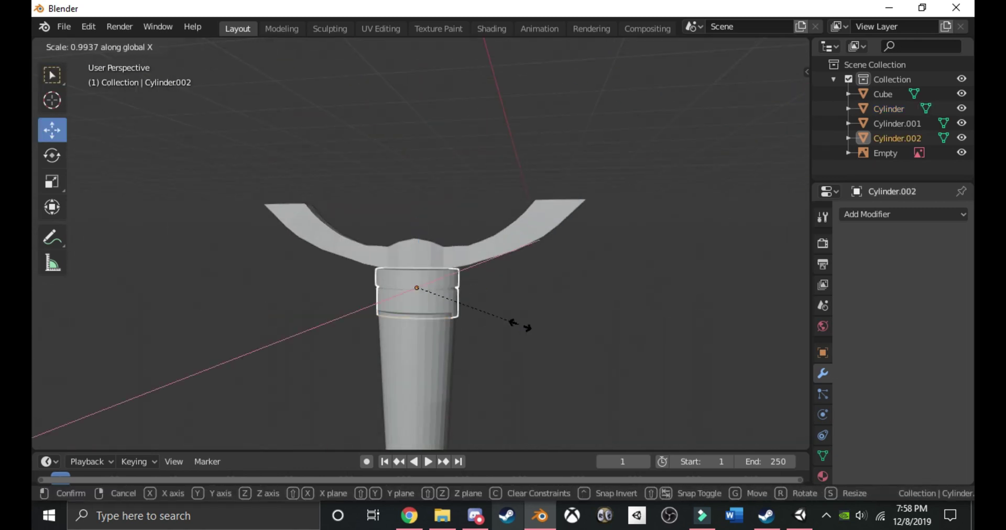
key("y")
left_click(519, 333)
Add a torus mesh and lower it along Z to the upper part of the grip.
middle_click_drag(530, 337, 568, 278)
left_click(225, 46)
mouse_move(243, 67)
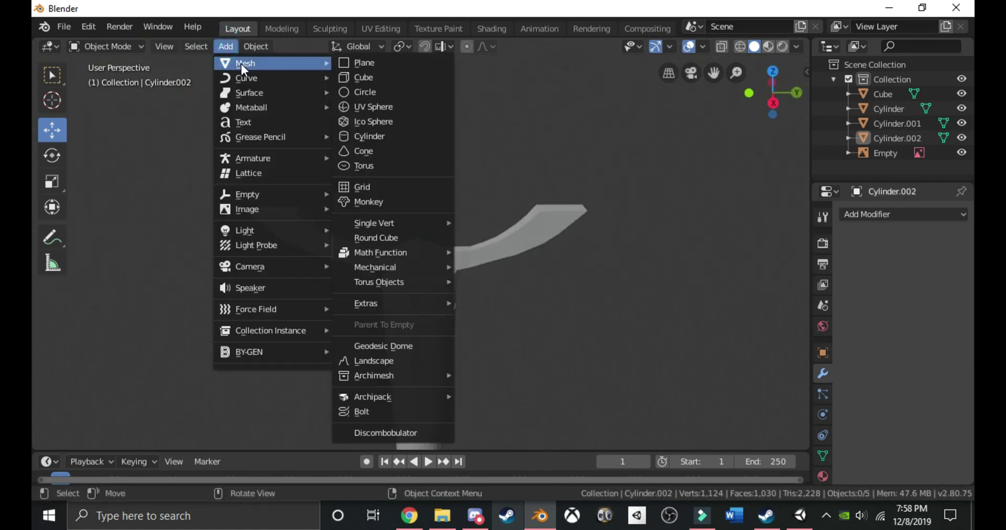
left_click(367, 166)
scroll(550, 209, "down", 5)
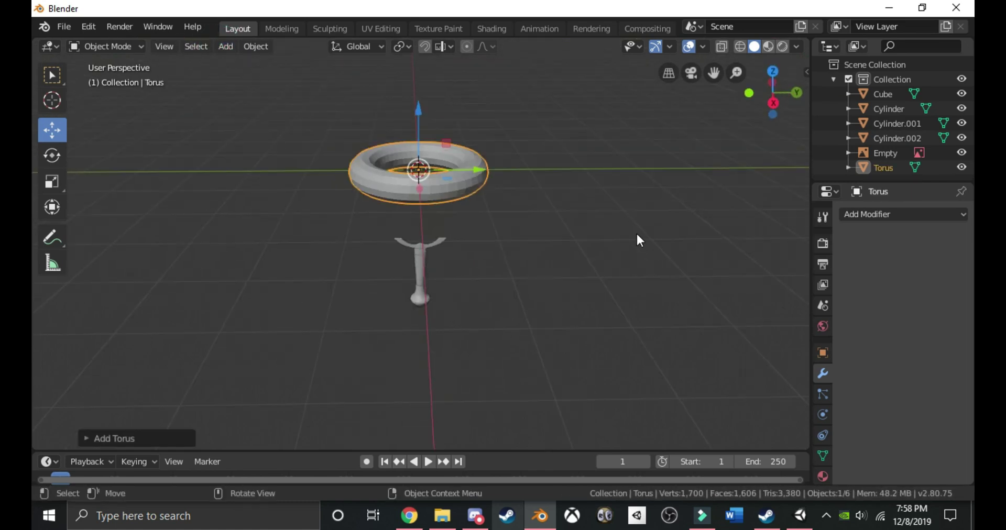
key("g")
key("z")
left_click(622, 321)
Shrink the torus to about 0.14 in the right orthographic view.
scroll(622, 322, "up", 4)
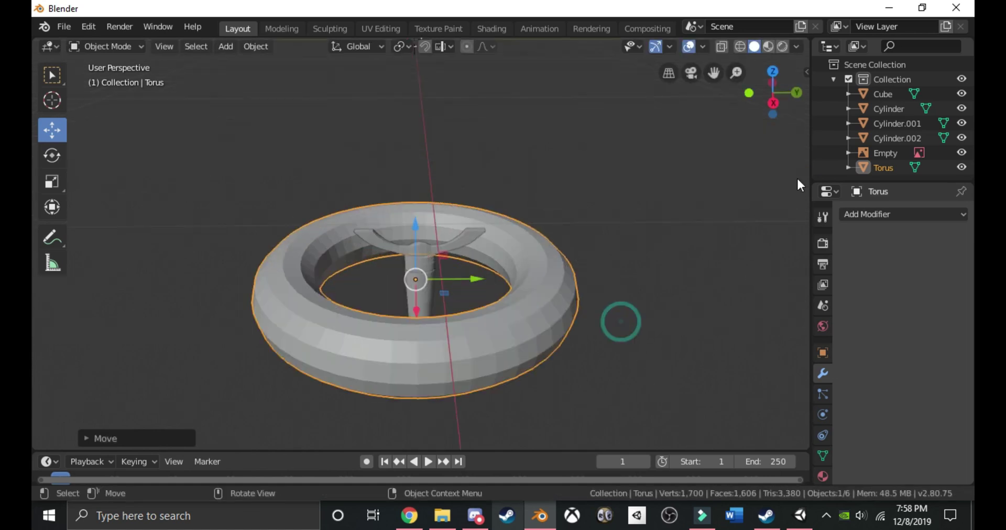
left_click(773, 103)
key("s")
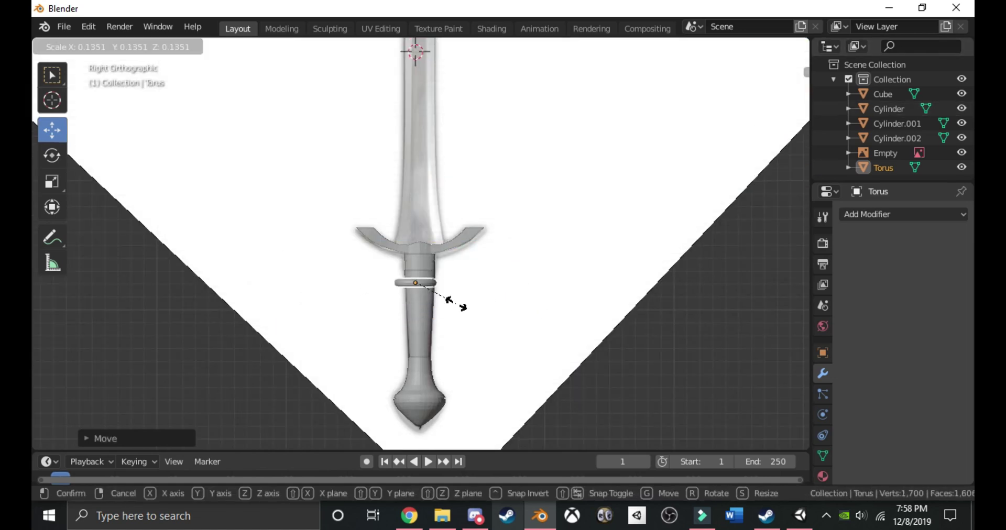
left_click(464, 308)
Move the torus to the joint between collar and grip and scale it down to the grip's width.
scroll(448, 313, "up", 5)
key("g")
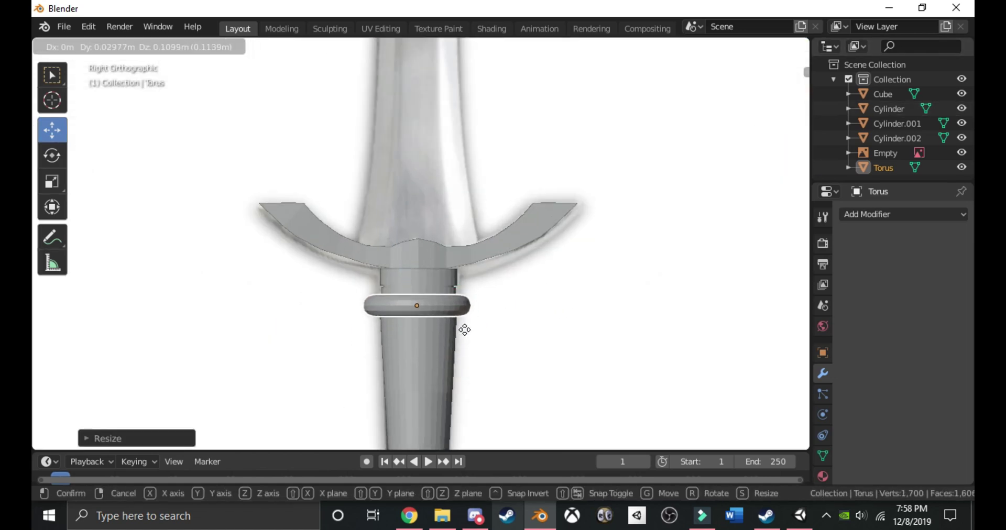
left_click(464, 329)
key("s")
left_click(485, 347)
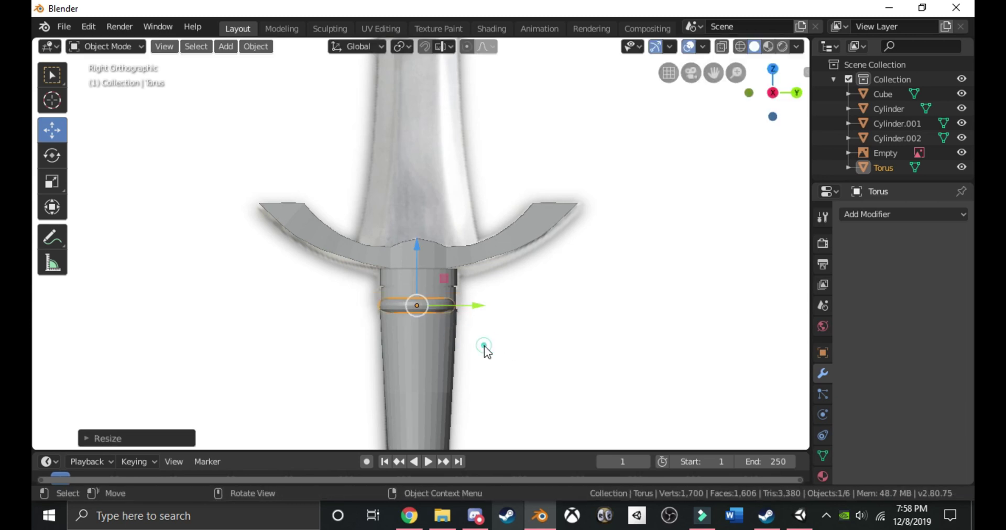
Centre the torus on the grip along the Y axis and enlarge it slightly so it protrudes around the joint.
scroll(490, 356, "up", 3)
key("g")
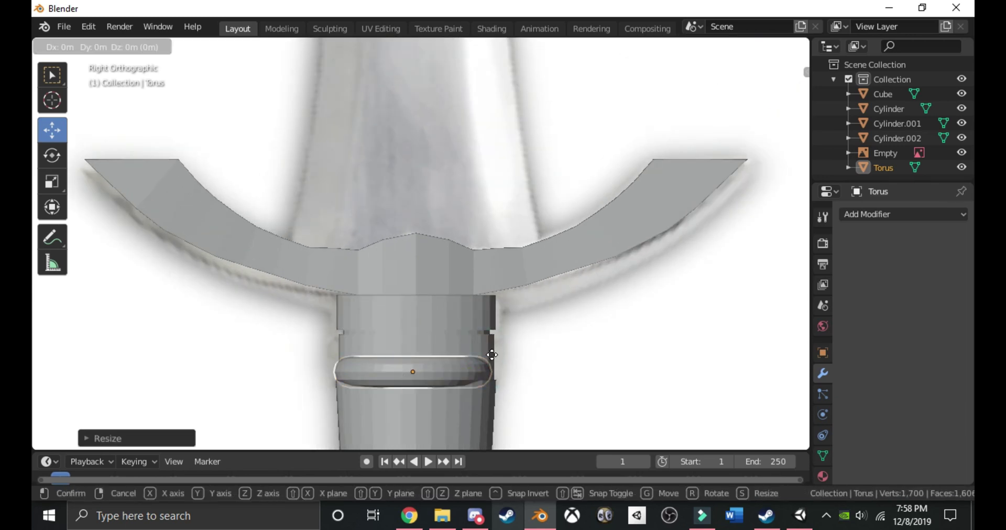
key("y")
right_click(497, 356)
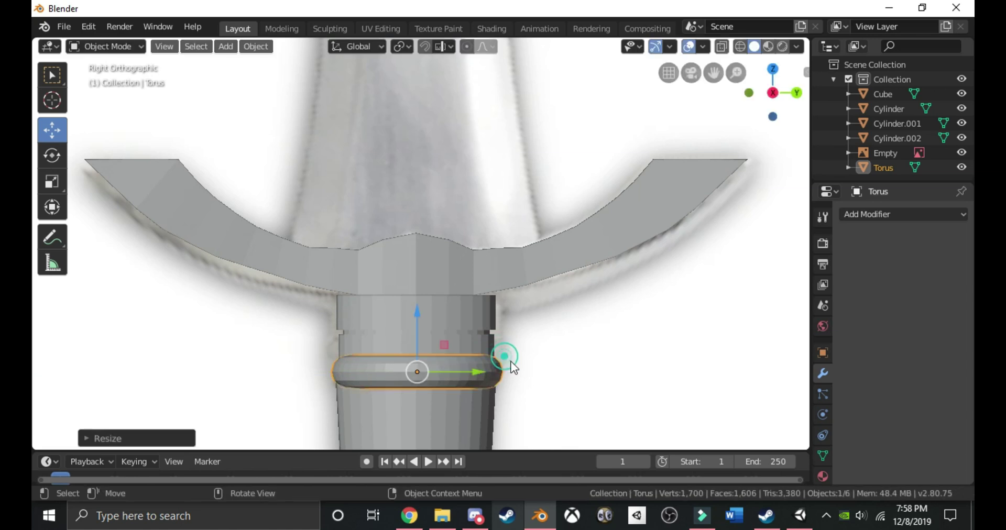
Shade the torus smooth and lower it slightly along Z onto the joint between collar and grip.
right_click(530, 275)
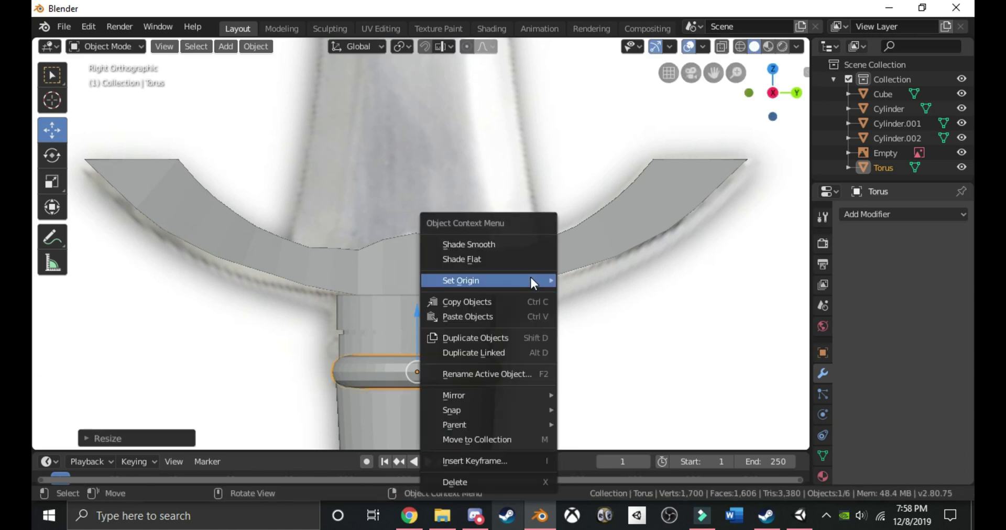
left_click(518, 243)
key("g")
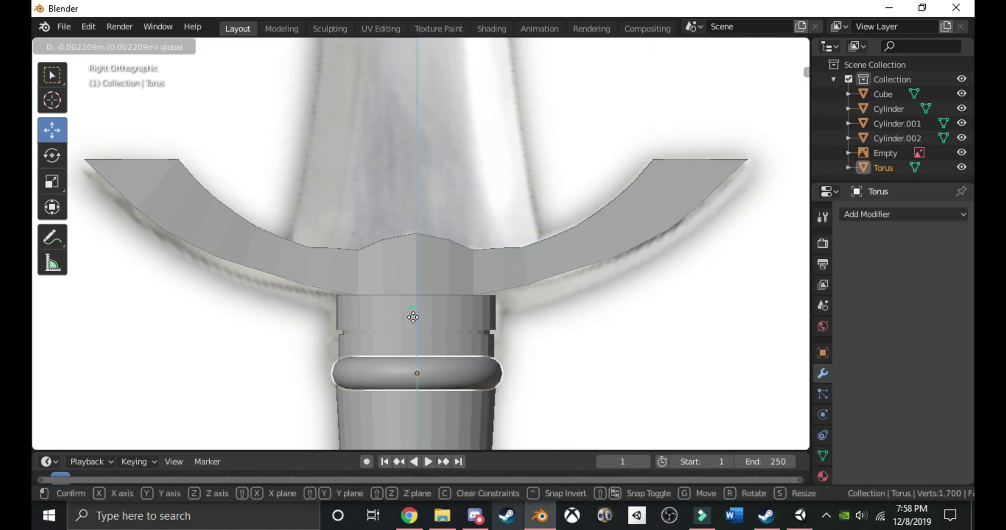
left_click(429, 323)
Flatten the torus along the Z axis and narrow it along the X axis to fit around the grip.
key("s")
key("z")
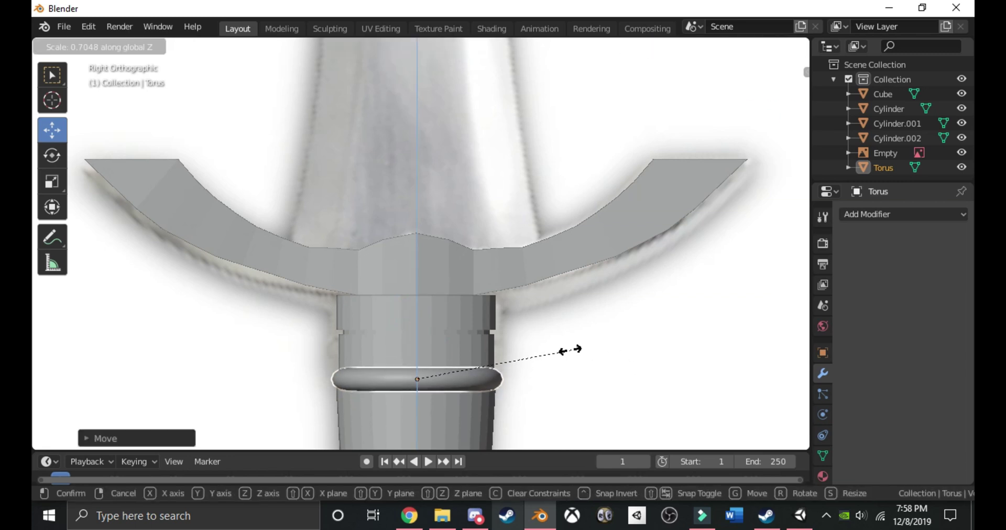
left_click(539, 350)
middle_click_drag(542, 355, 417, 362)
key("s")
key("x")
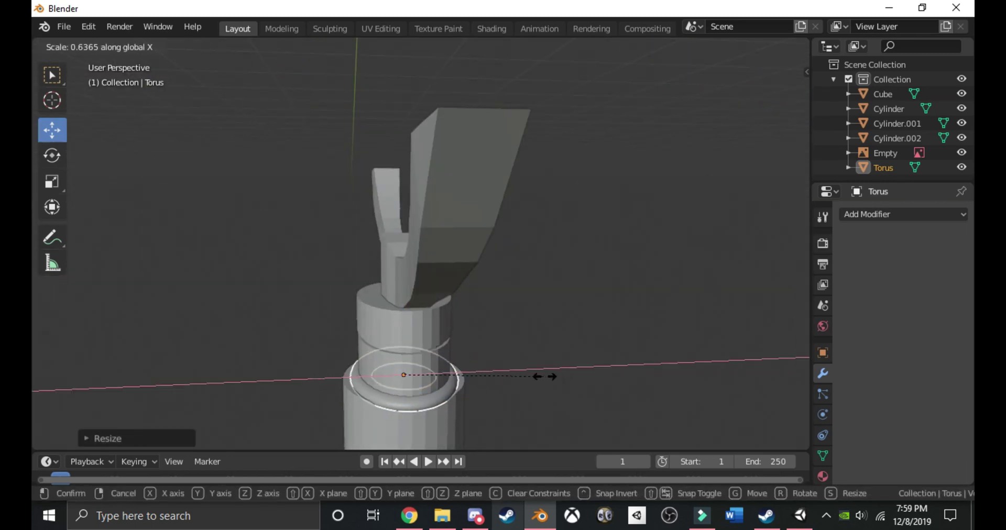
left_click(568, 376)
Duplicate the torus and raise the copy along Z to the top rim of the collar.
middle_click_drag(568, 376, 669, 402)
key("shift+d")
left_click(669, 401)
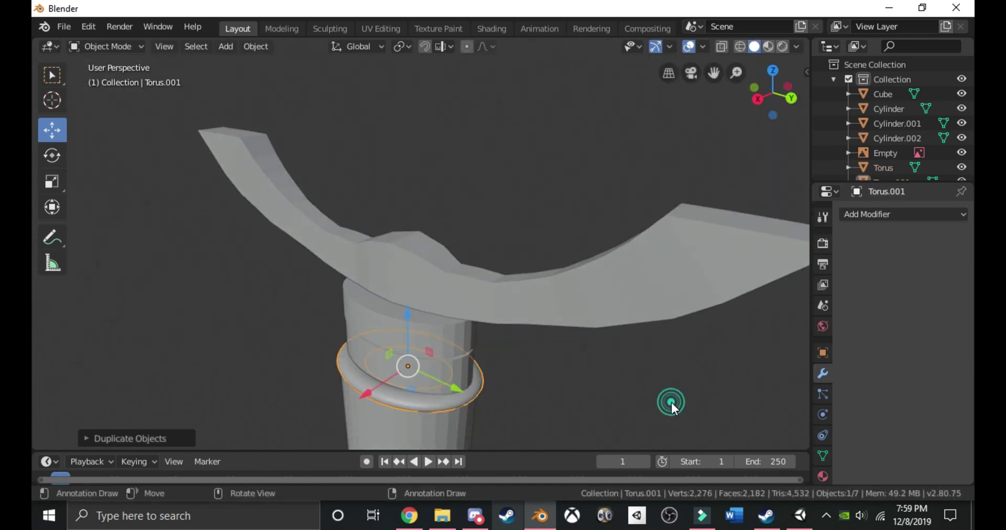
left_click_drag(408, 315, 407, 243)
Narrow the duplicated torus along the global X axis to fit the collar's top rim.
middle_click_drag(503, 283, 456, 332)
key("s")
key("x")
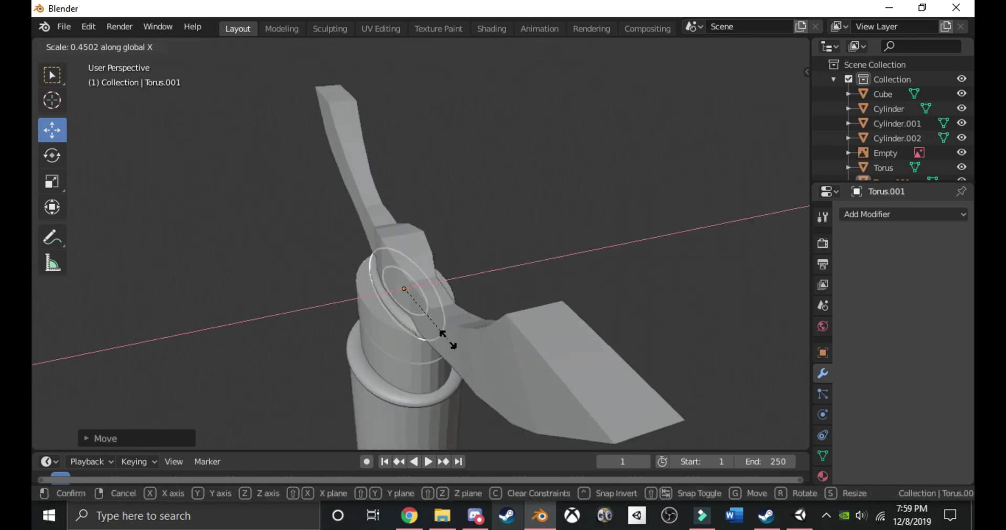
left_click(462, 351)
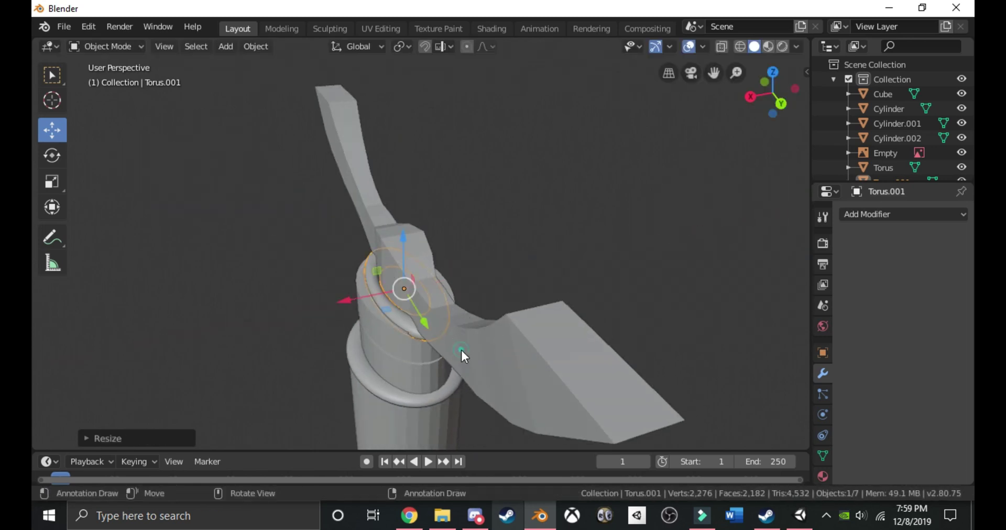
Select the edge loop on top of the upper torus, fill it with a face and return to Object Mode.
middle_click_drag(461, 350, 373, 226)
key("Tab")
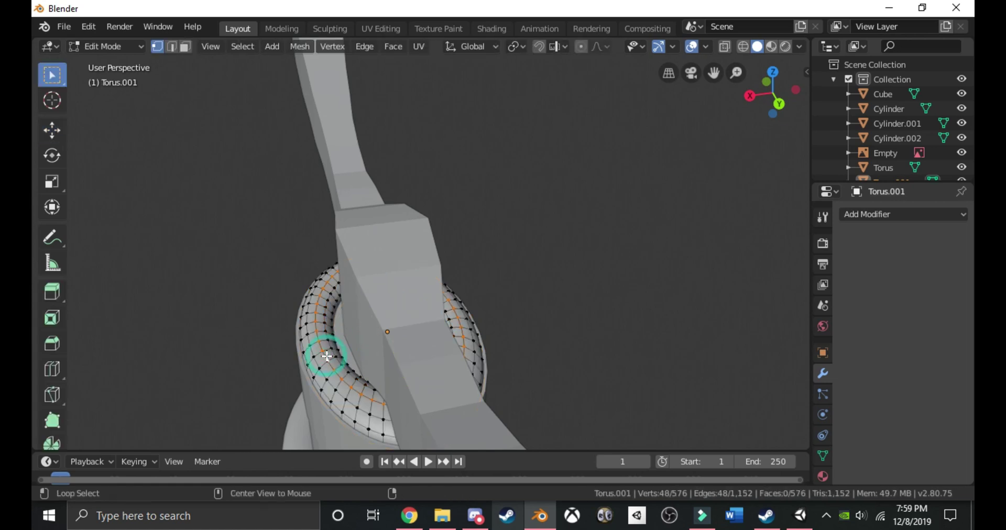
middle_click_drag(327, 356, 458, 288)
key("a")
key("Tab")
left_click(566, 158)
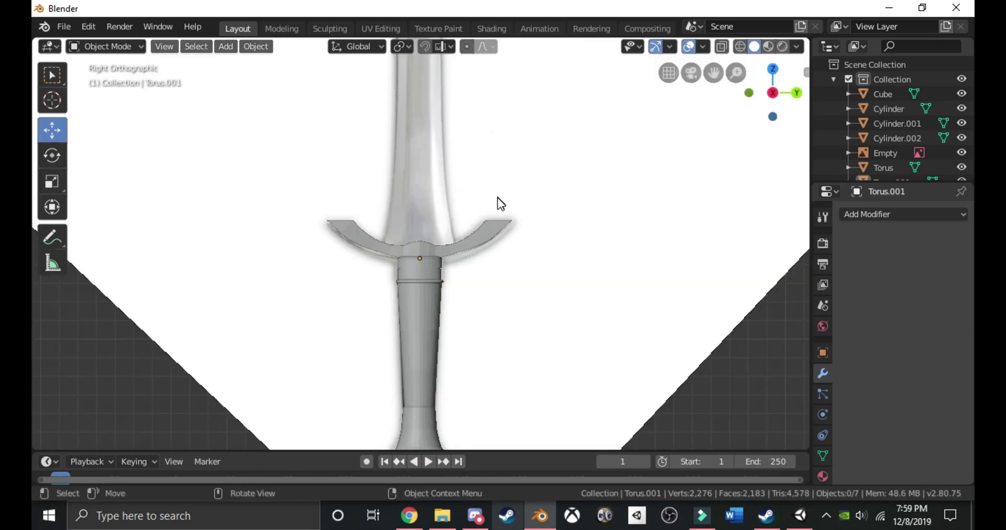
Add a cube mesh, move it down to the crossguard and shrink it to fit near the blade's base.
middle_click_drag(482, 182, 501, 367, "shift")
middle_click_drag(477, 207, 452, 127, "shift")
middle_click_drag(490, 341, 475, 271, "shift")
scroll(481, 262, "up", 4)
scroll(470, 247, "up", 1)
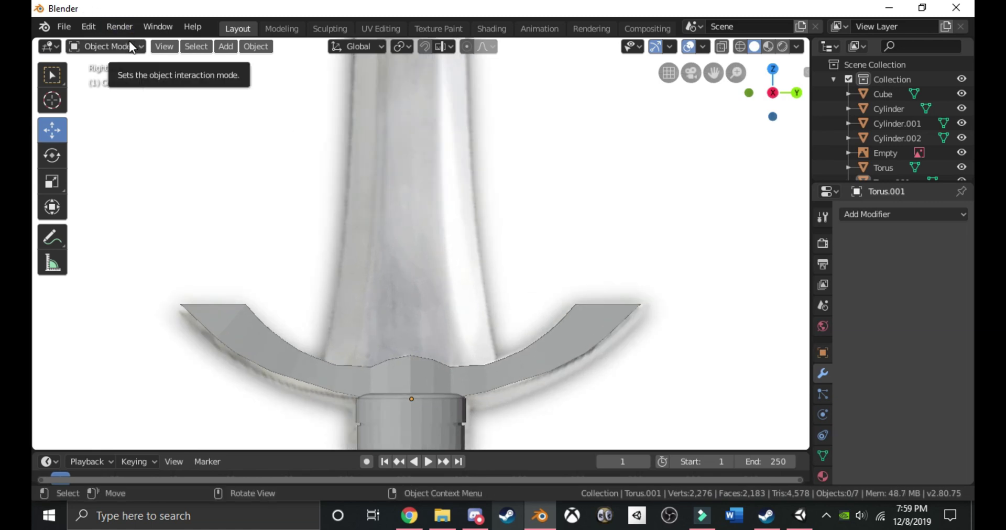
key("shift+a")
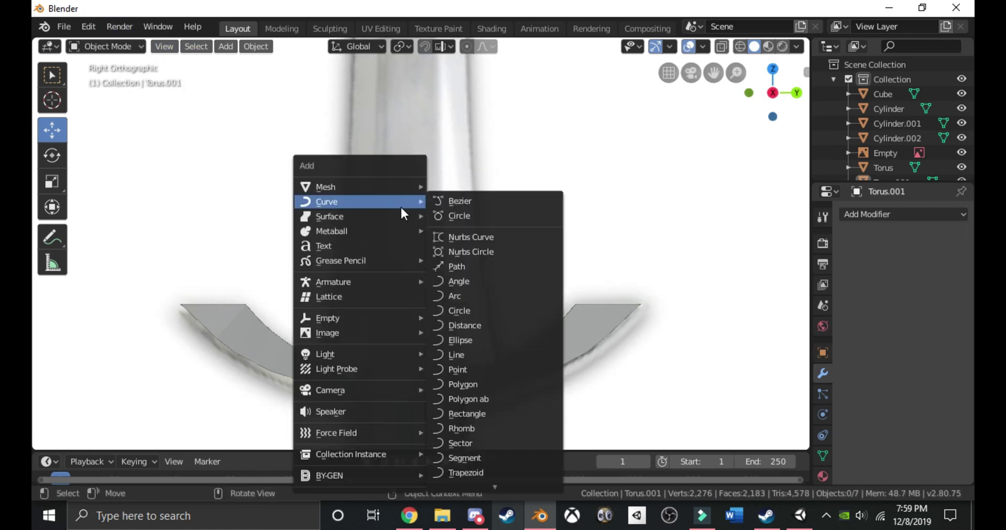
mouse_move(394, 185)
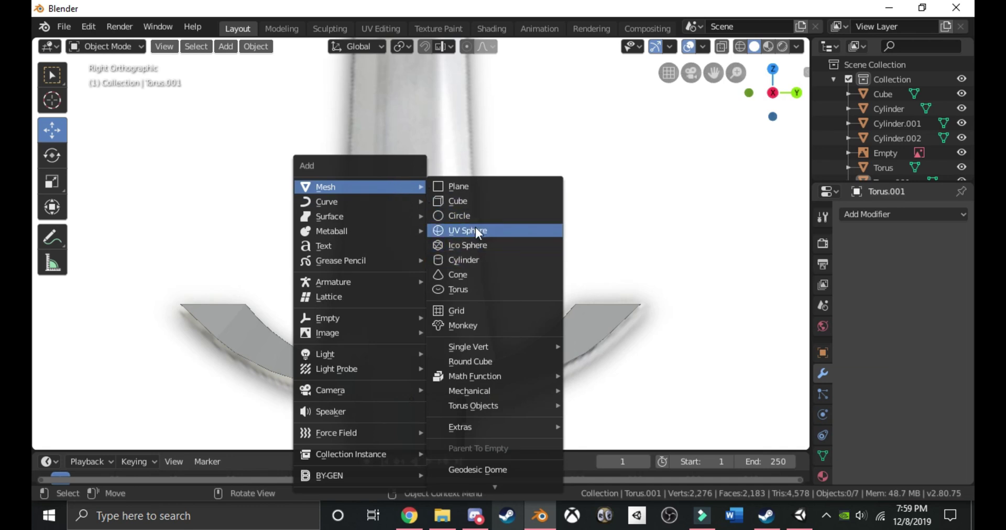
left_click(468, 201)
scroll(508, 237, "down", 5)
key("g")
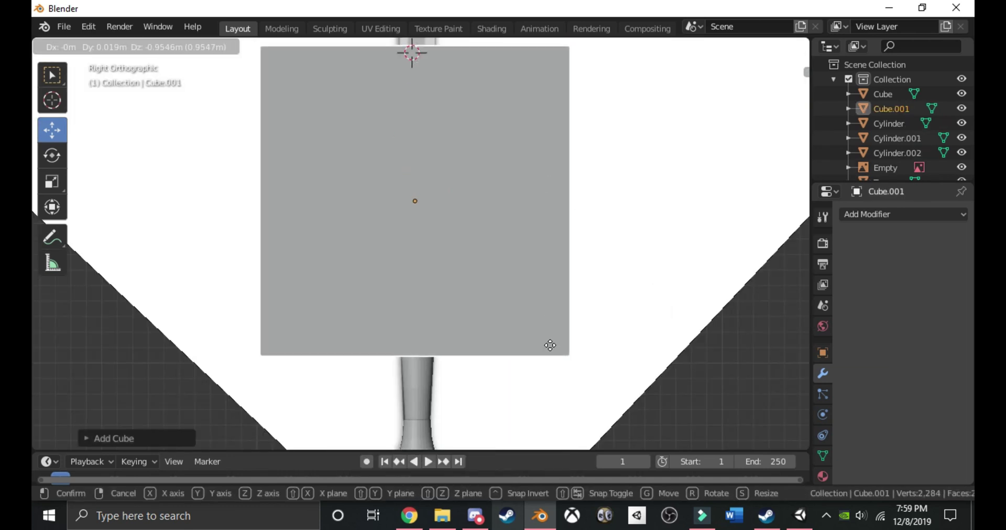
left_click(545, 398)
key("s")
left_click(431, 289)
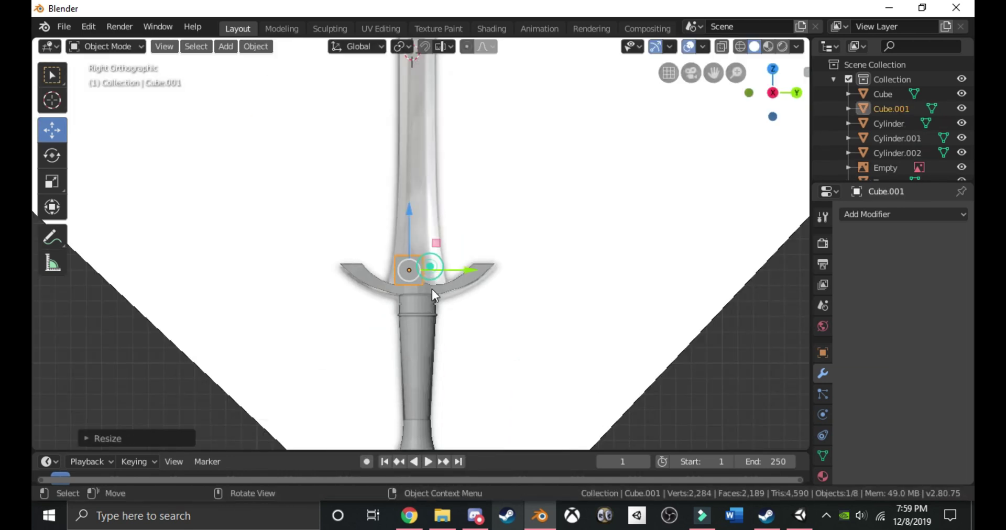
Lower the cube onto the centre of the crossguard and collar and enlarge it to about the collar's width.
scroll(445, 301, "up", 5)
key("g")
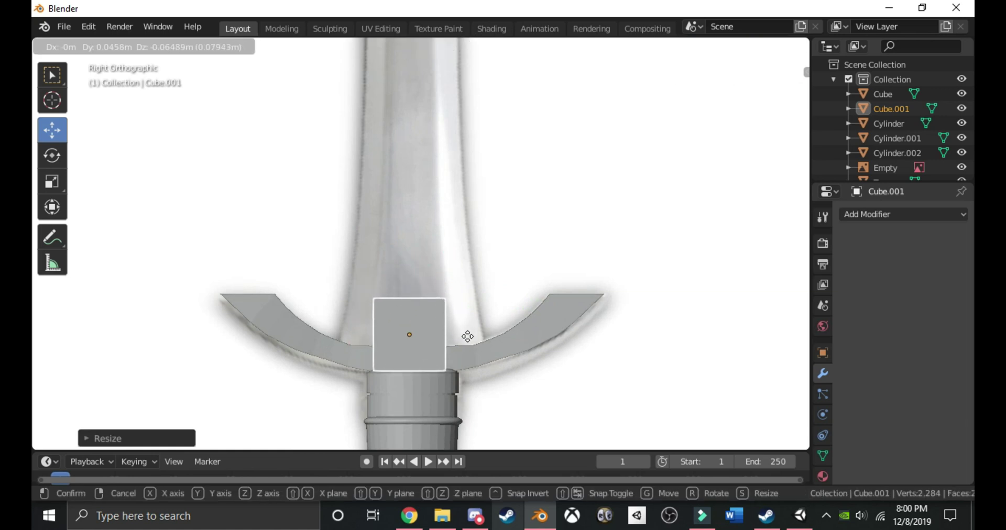
left_click(464, 363)
key("s")
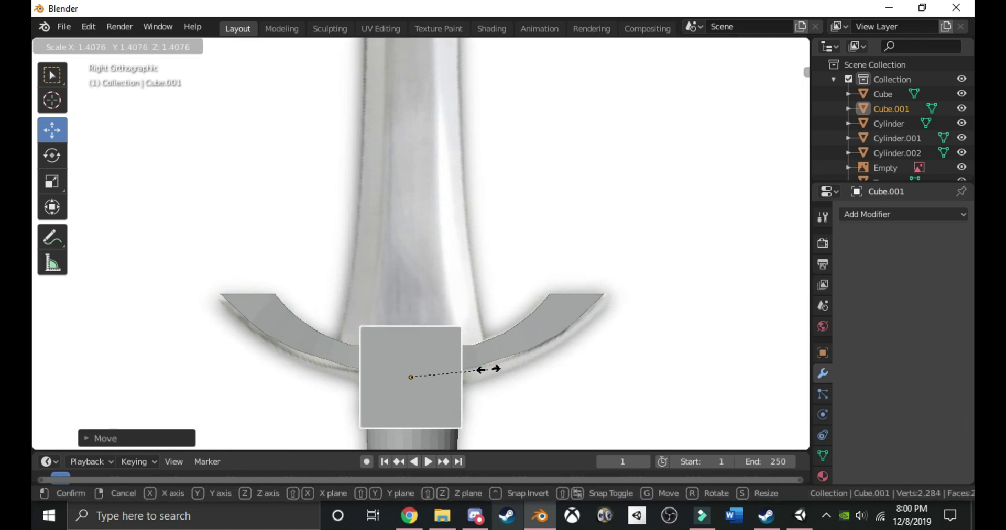
left_click(482, 365)
scroll(425, 326, "up", 2)
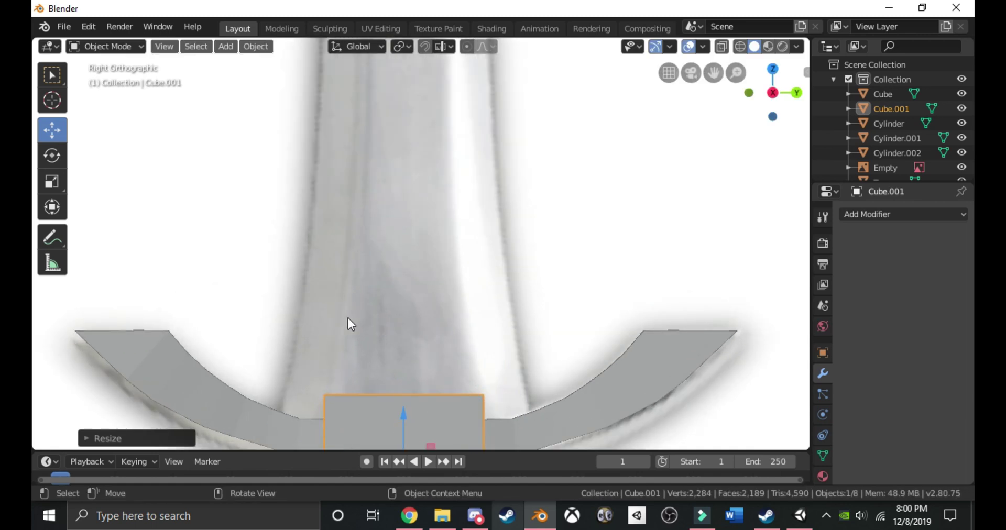
In Edit Mode with X-ray on, lower the cube's top vertices along Z to the crossguard and scale them slightly.
scroll(480, 392, "down", 2)
key("Tab")
key("alt+z")
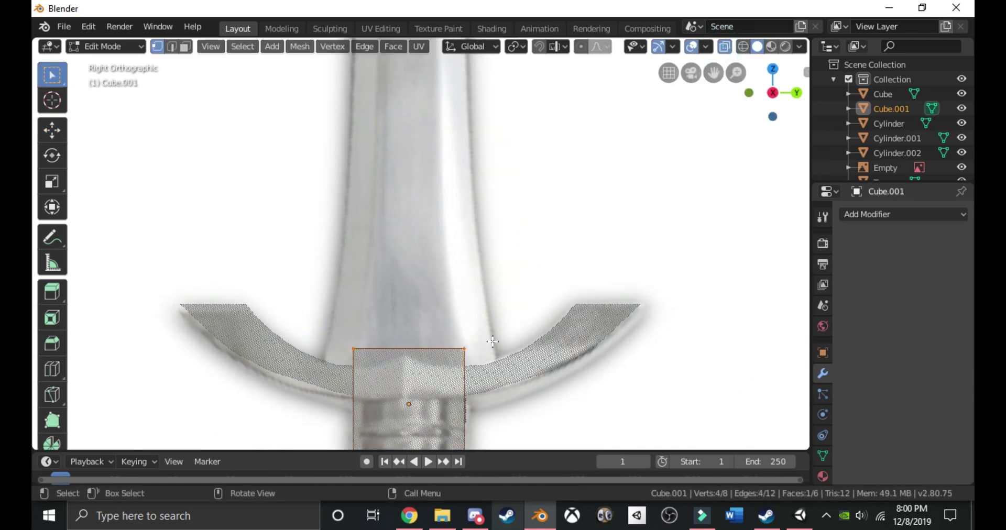
key("g")
key("z")
left_click(499, 359)
key("s")
left_click(502, 361)
Select the cube's bottom vertices, raise them along Z just above the crossguard and narrow them into a tapered base.
middle_click_drag(326, 419, 344, 339, "shift")
left_click_drag(343, 339, 547, 388)
key("g")
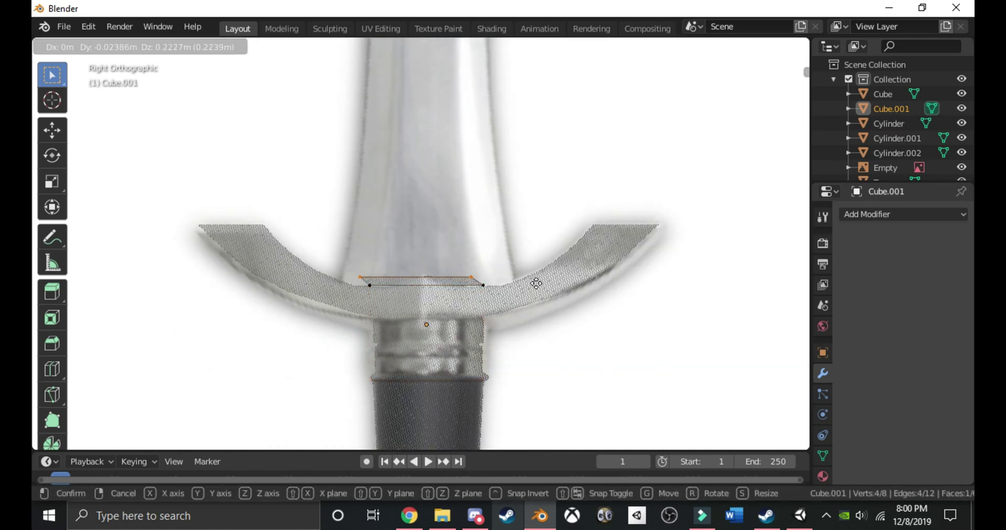
key("s")
key("z")
left_click(536, 151)
key("g")
key("z")
left_click(532, 46)
key("s")
left_click(647, 294)
middle_click_drag(646, 295, 635, 309, "shift")
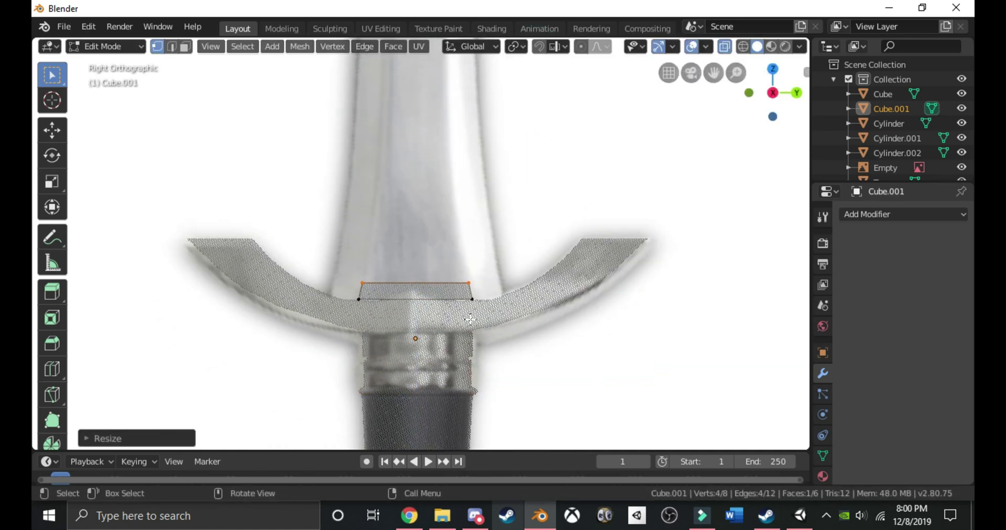
Extrude the tapered base's upper face upward and scale it down to form the next segment of the blade's core.
scroll(489, 318, "up", 2)
middle_click_drag(476, 307, 335, 294)
left_click(763, 111)
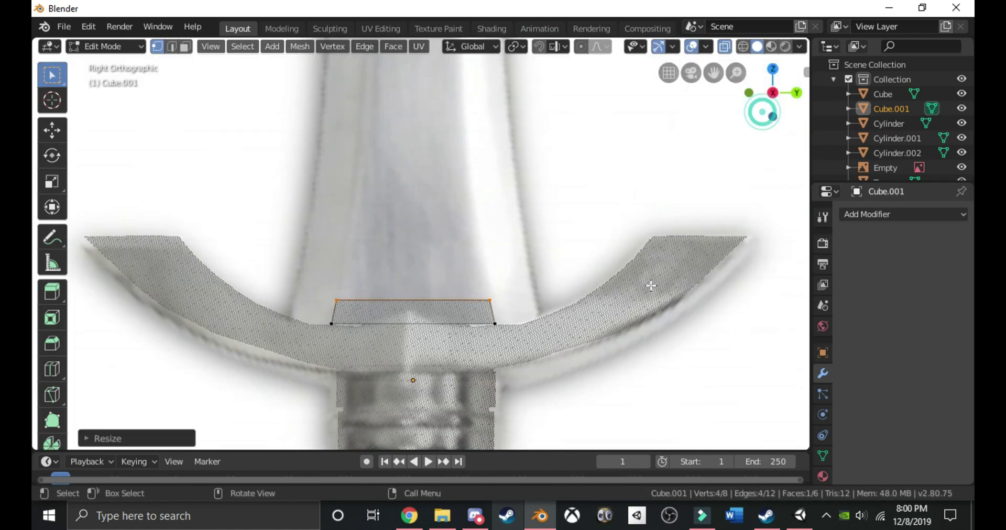
key("e")
left_click(622, 301)
key("s")
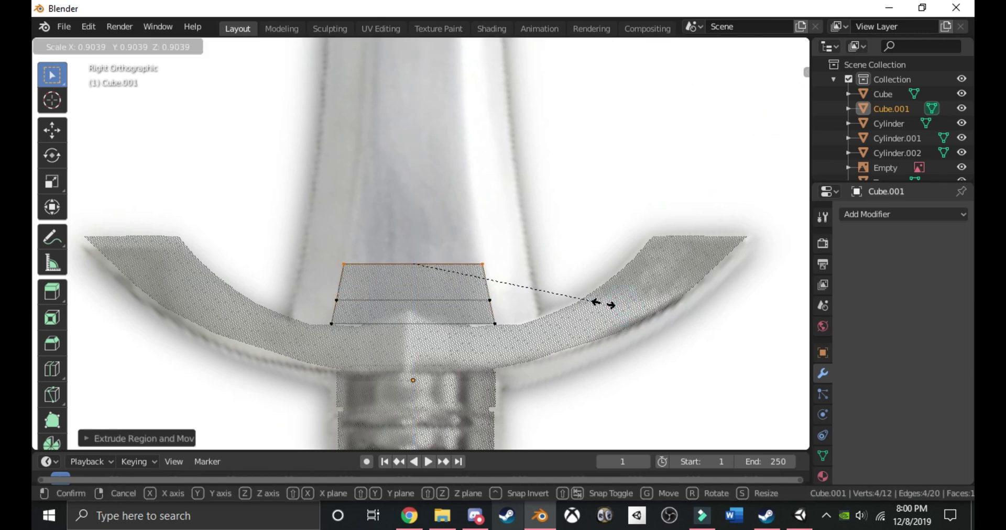
left_click(603, 304)
middle_click_drag(603, 304, 620, 387, "shift")
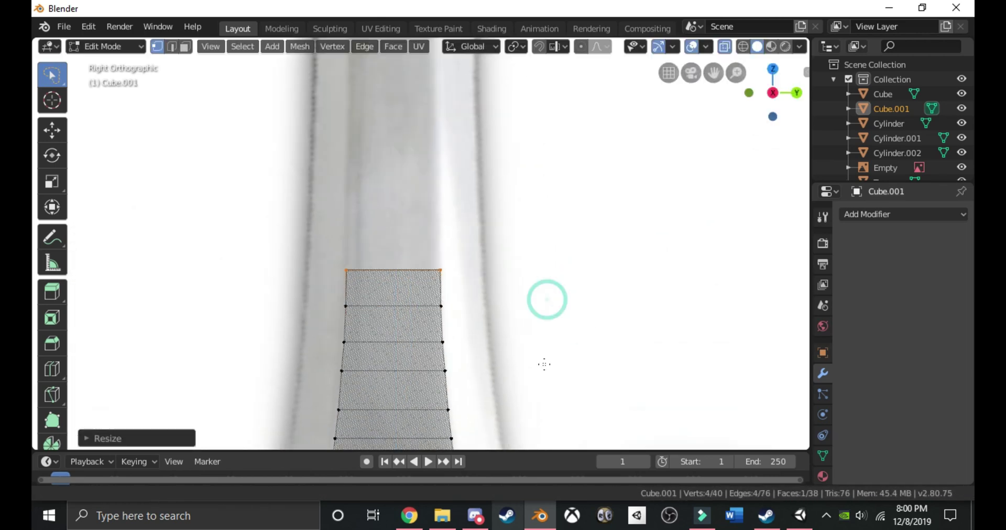
Keep extruding and narrowing the upper face in short segments that follow the central fuller of the reference blade.
key("e")
left_click(526, 281)
key("s")
left_click(540, 275)
key("e")
key("s")
left_click(544, 326)
middle_click_drag(544, 326, 532, 392, "shift")
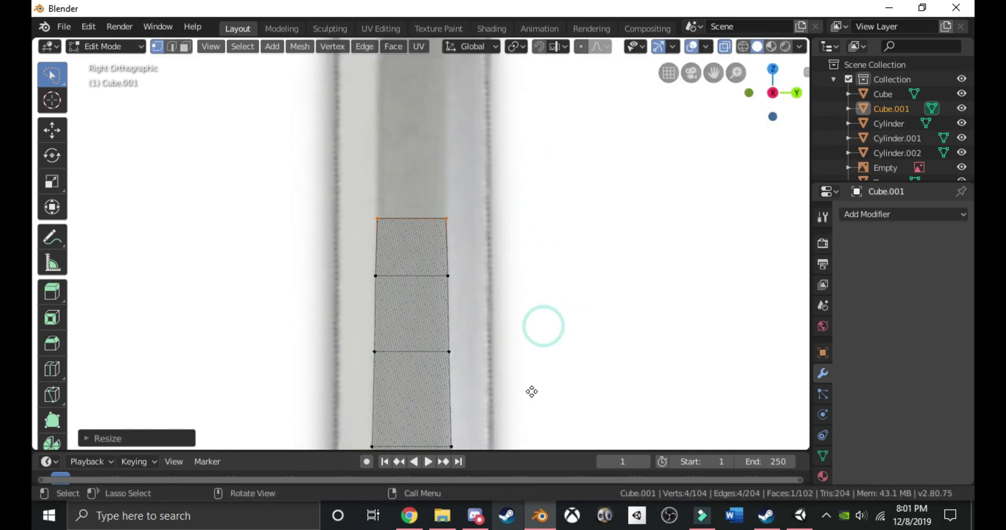
Extend the blade's core with further extruded and narrowed segments to just below the tapering tip of the reference blade.
key("e")
left_click(514, 330)
key("s")
scroll(524, 262, "down", 6)
key("e")
left_click(546, 180)
key("e")
left_click(509, 128)
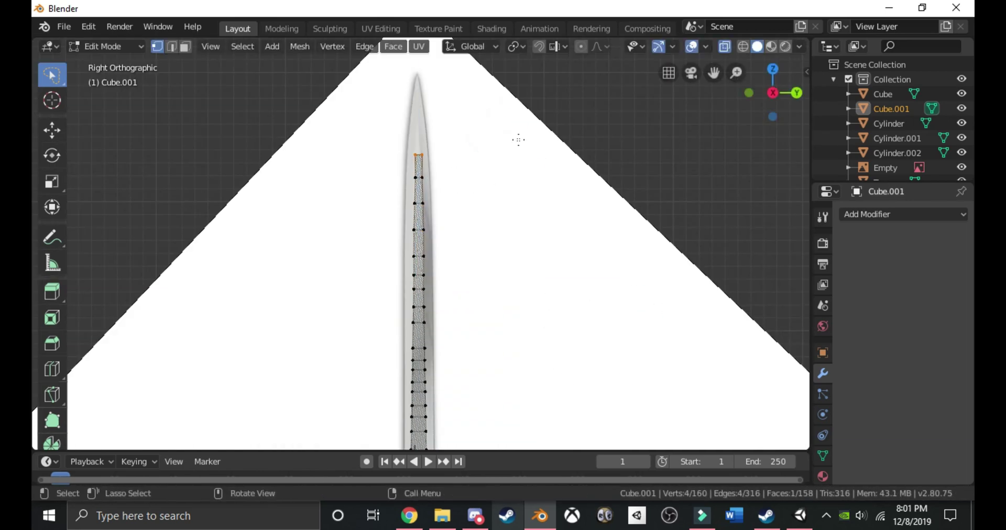
left_click(490, 143)
scroll(493, 152, "up", 4)
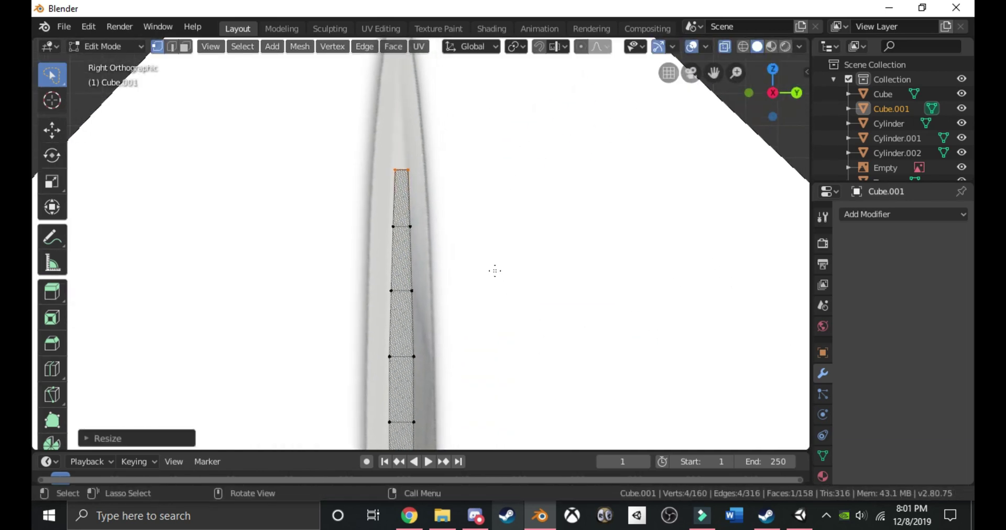
Extrude two more segments into the tip area, scaling each new end face narrower.
scroll(495, 271, "up", 1)
middle_click_drag(520, 241, 534, 338, "shift")
key("e")
left_click(538, 254)
key("s")
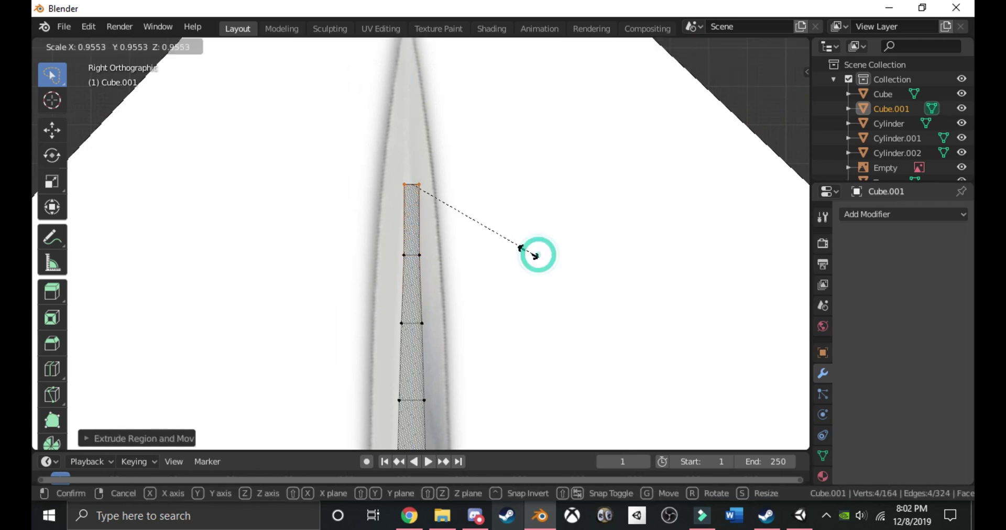
left_click(490, 234)
key("e")
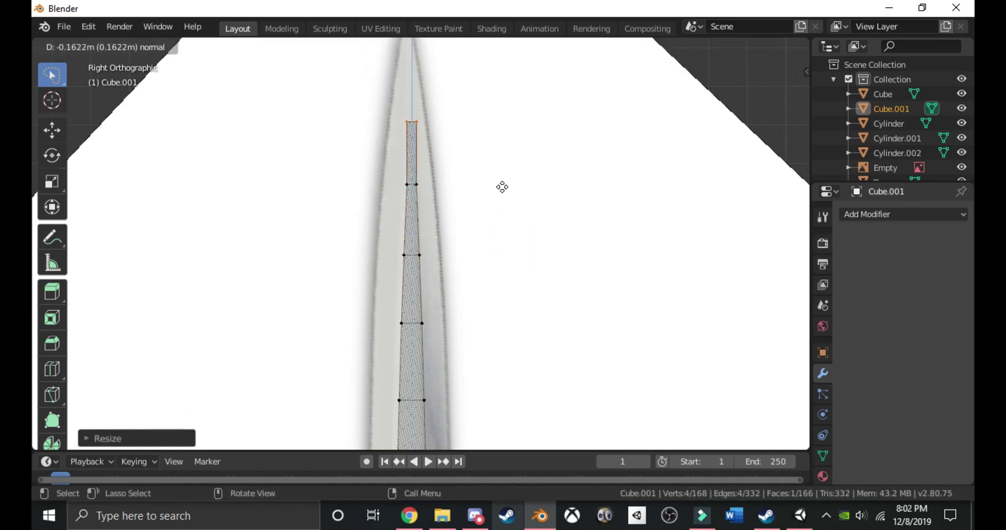
left_click(502, 188)
key("s")
left_click(469, 181)
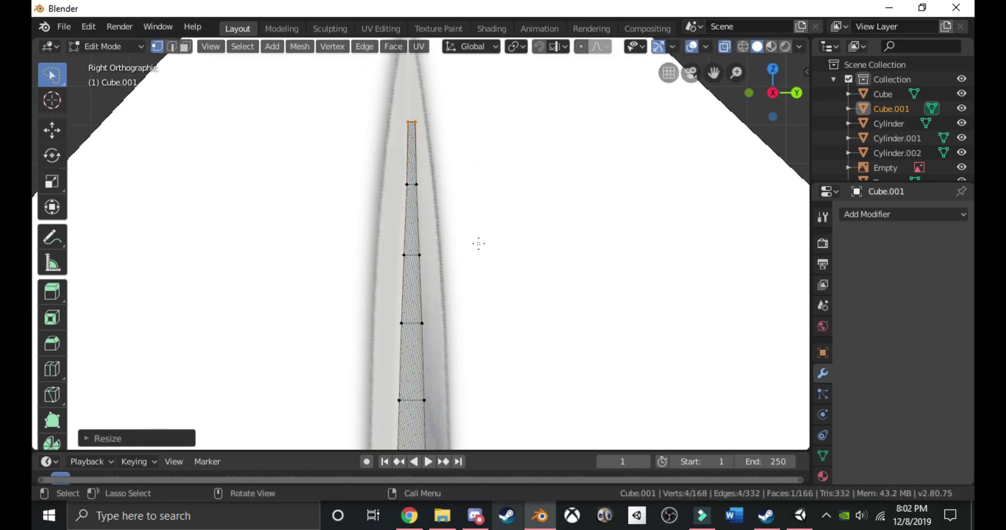
Shrink the end face further, then extrude and scale a last segment toward the blade's point.
key("s")
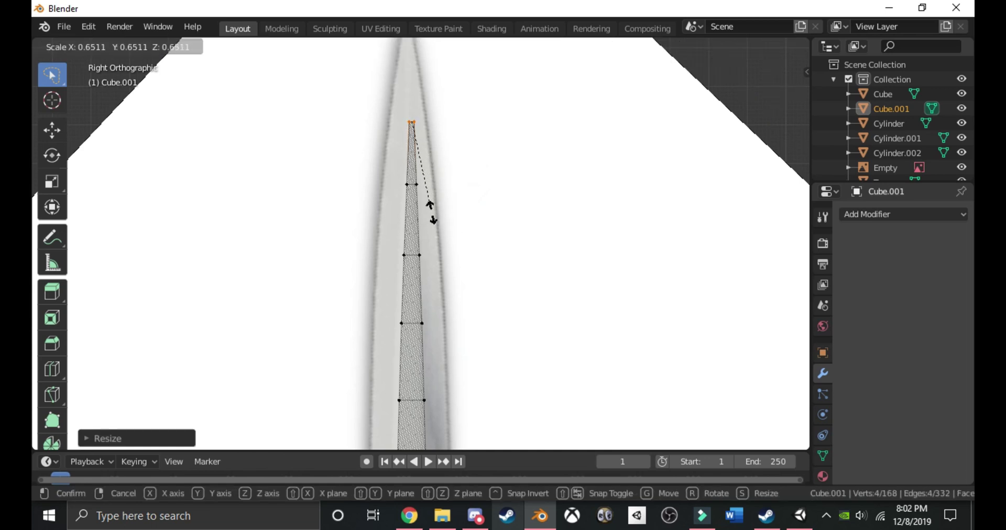
left_click(430, 211)
key("e")
left_click(461, 202)
key("s")
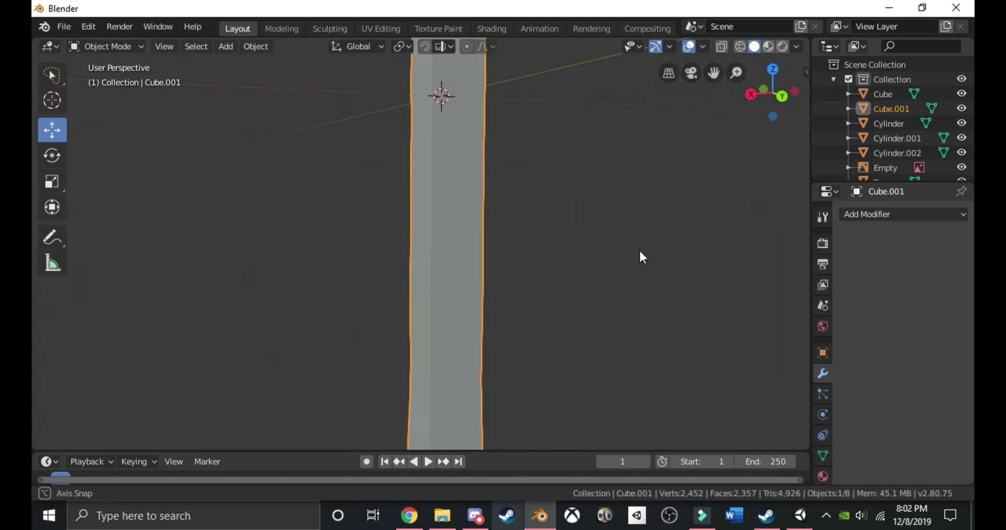
Duplicate a side vertex of the blade's core and move the copy along X to the middle of its thickness.
middle_click_drag(640, 252, 520, 242)
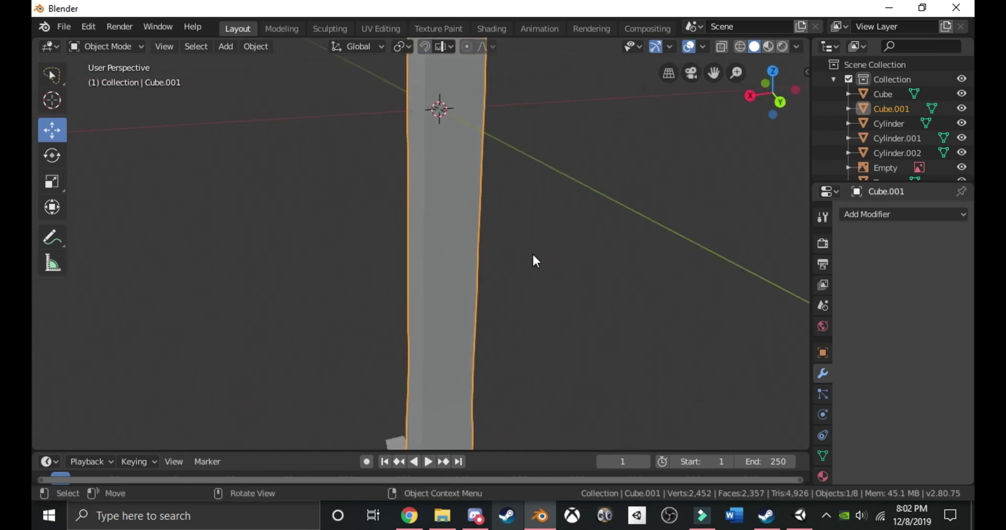
key("Tab")
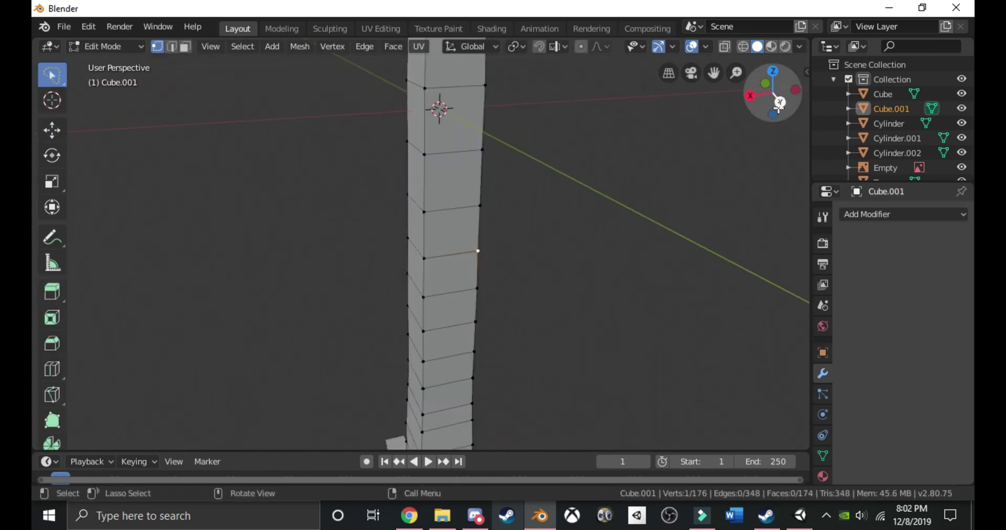
left_click(778, 103)
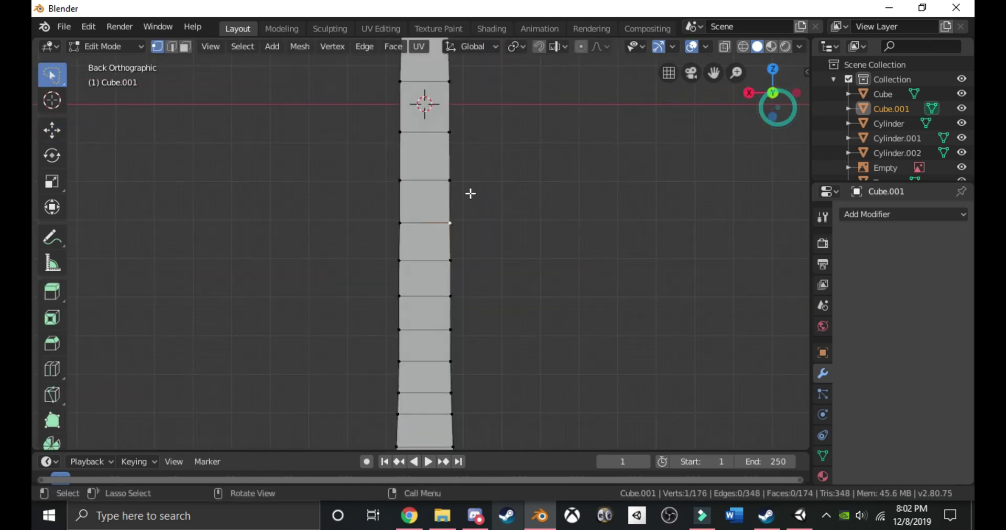
key("shift+d")
left_click(451, 234)
key("g")
key("y")
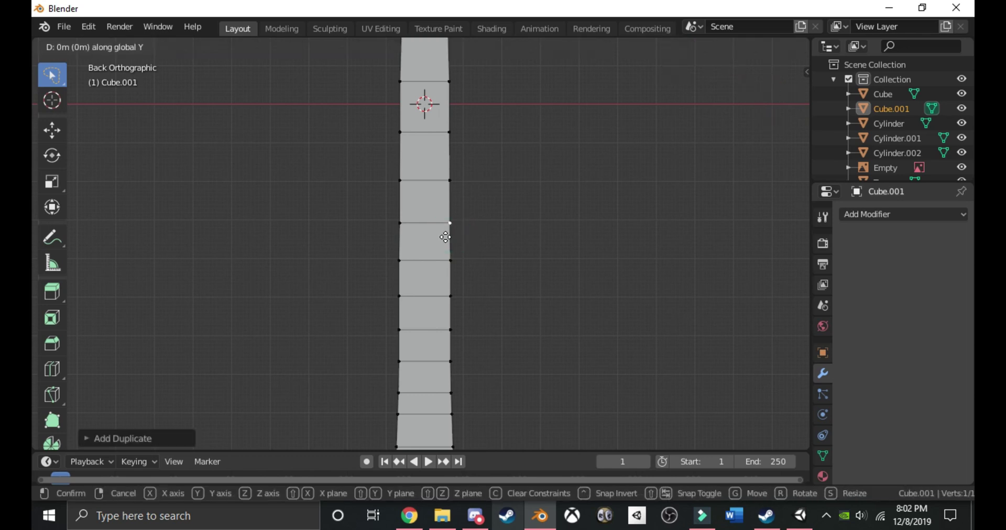
key("x")
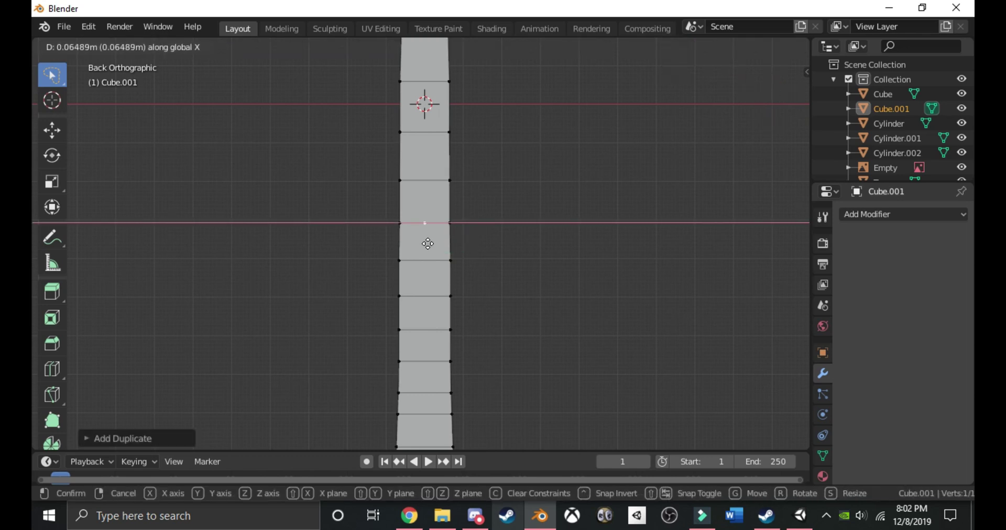
left_click(429, 244)
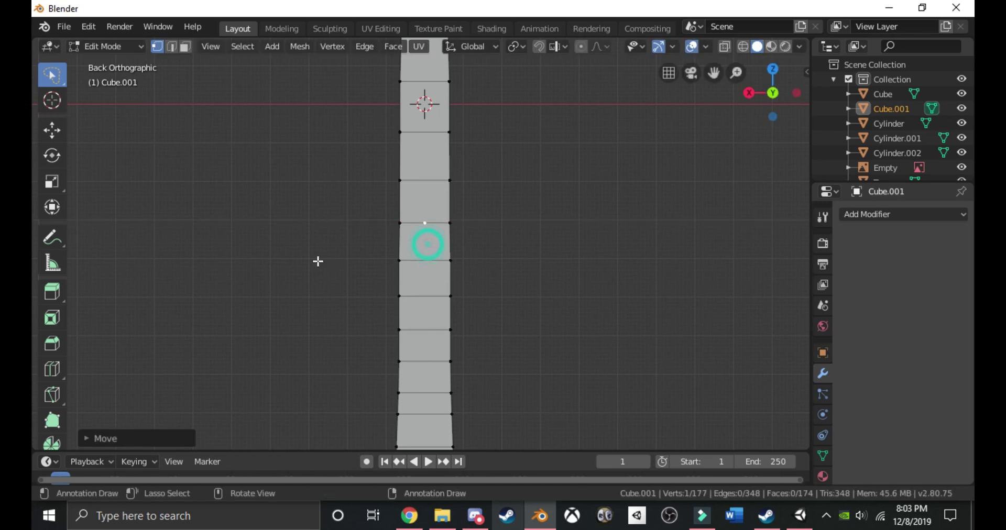
In the right view, move the duplicated vertex to the reference blade's outer edge where it meets the crossguard.
middle_click_drag(317, 261, 440, 268)
left_click(761, 100)
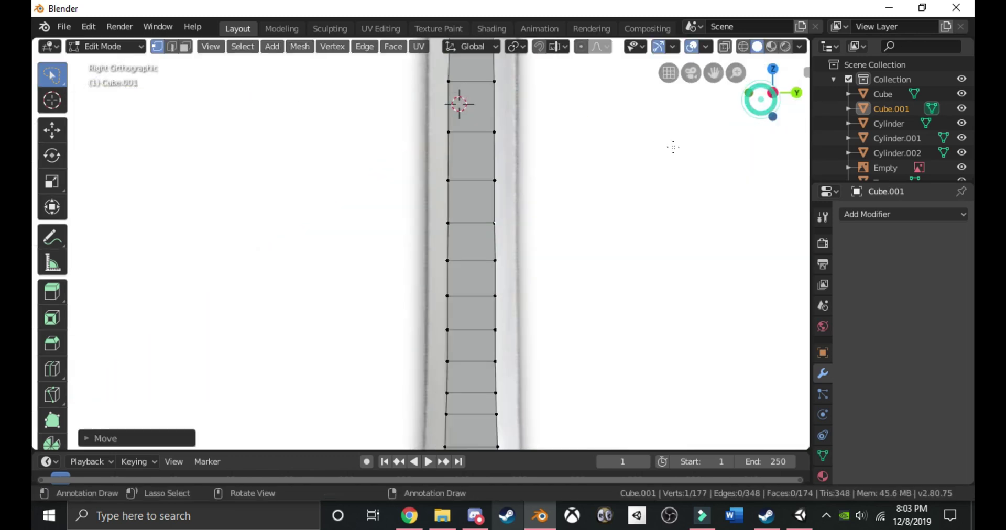
key("g")
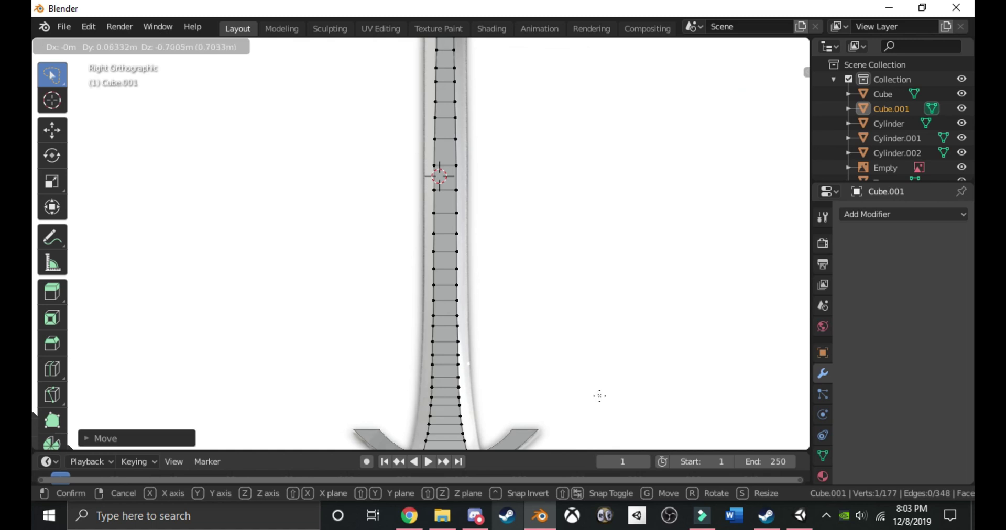
left_click(599, 396)
middle_click_drag(590, 344, 557, 175, "shift")
scroll(568, 225, "up", 4)
key("g")
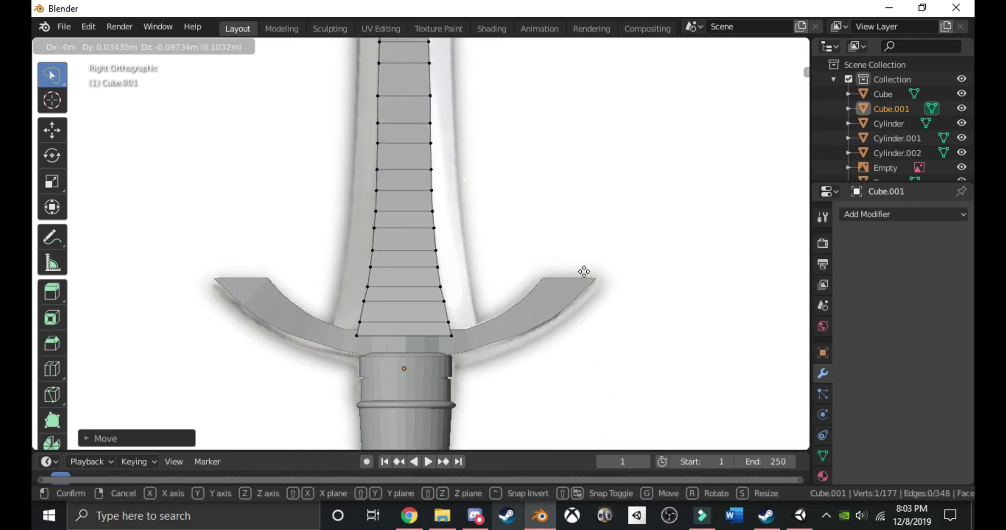
left_click(595, 411)
Extrude the edge vertex upward in three short segments along the reference blade's outer edge, starting at the crossguard.
key("e")
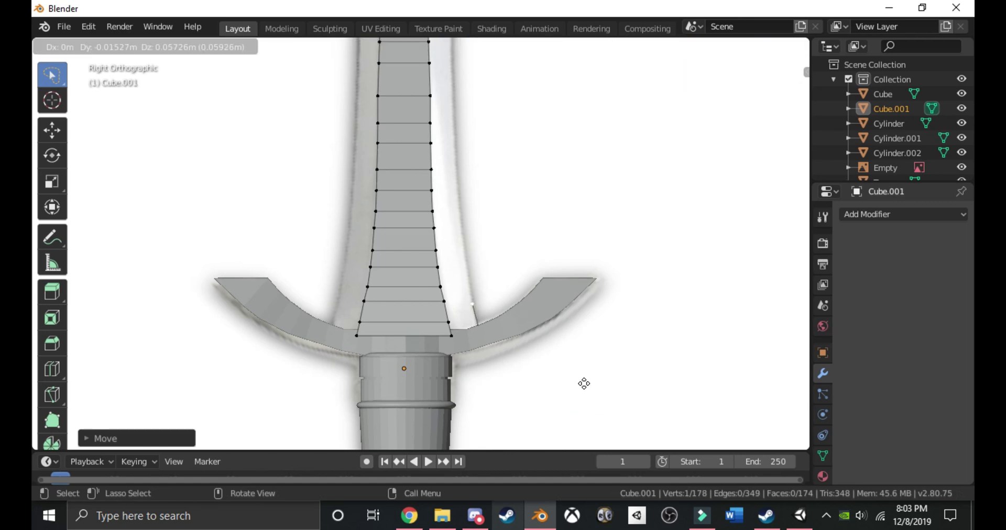
left_click(586, 387)
key("e")
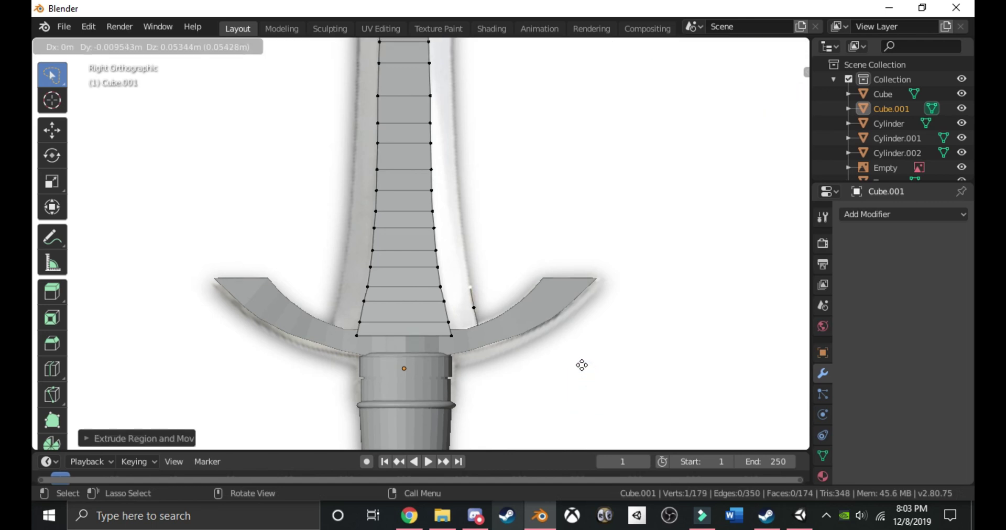
left_click(582, 365)
key("e")
left_click(593, 368)
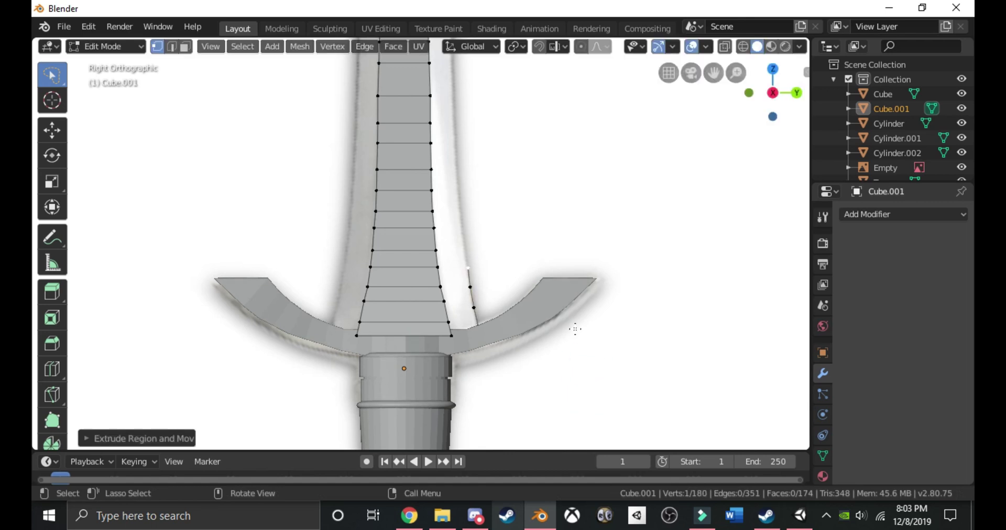
Continue extruding the edge line vertex by vertex along the reference blade's outer edge through the middle of the blade.
scroll(511, 315, "up", 4)
middle_click_drag(526, 321, 525, 369, "shift")
key("e")
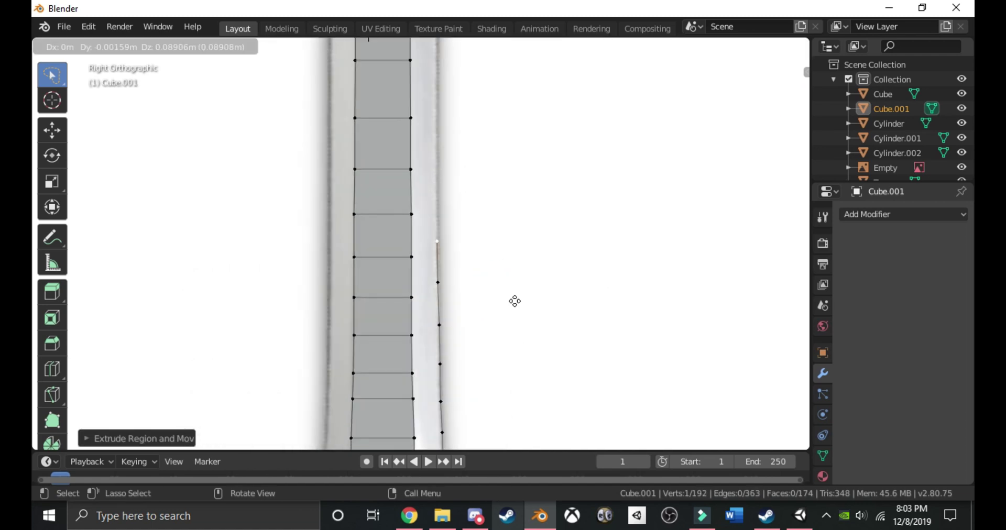
left_click(514, 294)
key("e")
left_click(521, 283)
mouse_move(521, 283)
middle_mouse_down("shift")
mouse_move(522, 419)
mouse_move(512, 362)
middle_mouse_up("shift")
key("e")
left_click(512, 333)
key("e")
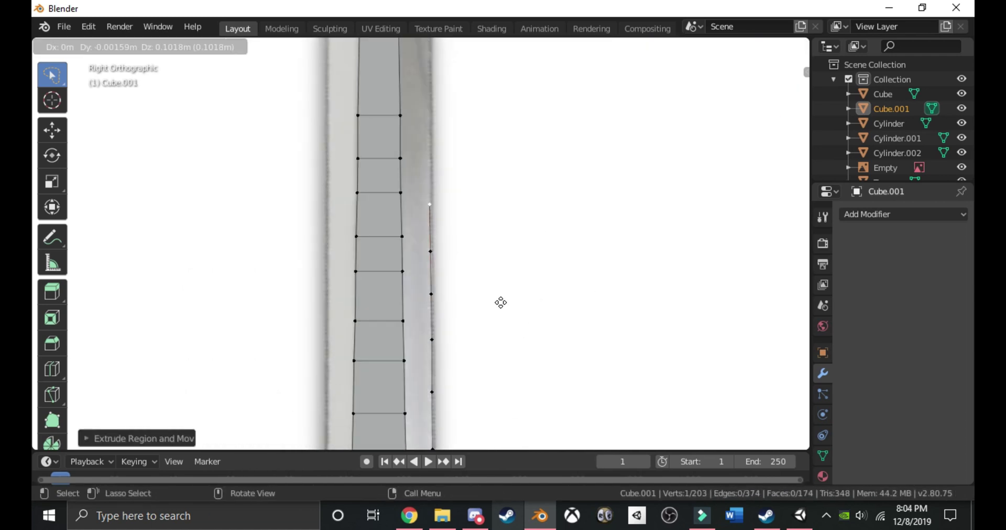
left_click(501, 303)
Adjust a vertex of the edge line, then keep extruding the line along the reference outline toward the narrowing tip area.
left_click(518, 304)
left_click(449, 251)
key("g")
left_click(451, 252)
left_click(407, 132)
key("e")
left_click(516, 273)
mouse_move(516, 252)
middle_mouse_down("shift")
mouse_move(519, 312)
mouse_move(487, 351)
middle_mouse_up("shift")
key("e")
left_click(488, 296)
Extrude the last three vertices of the edge line along the tapering outline, close to the blade's point.
key("e")
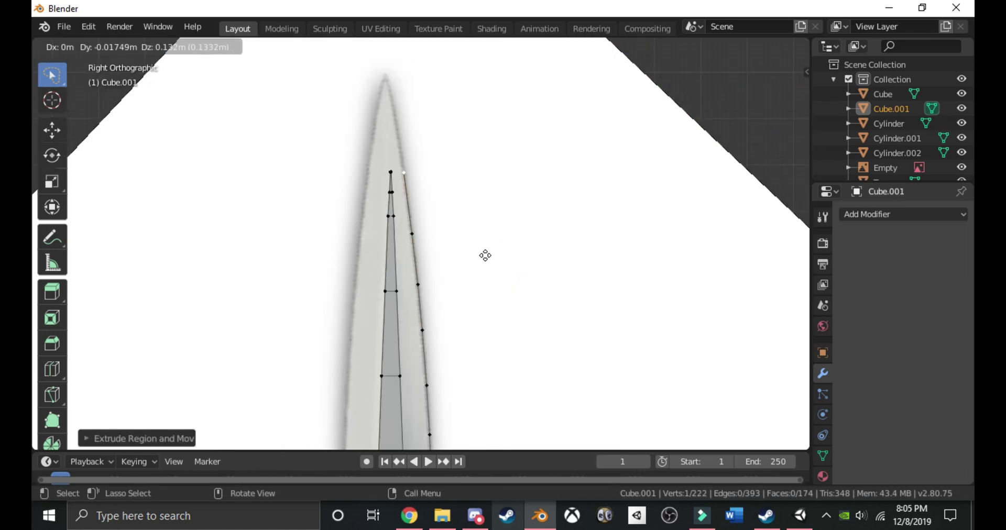
left_click(483, 255)
key("e")
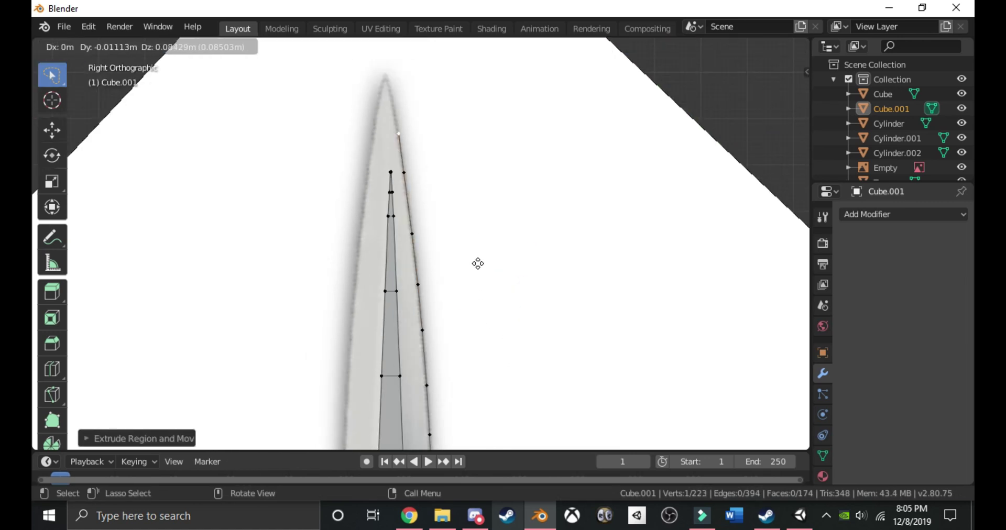
left_click(475, 263)
key("e")
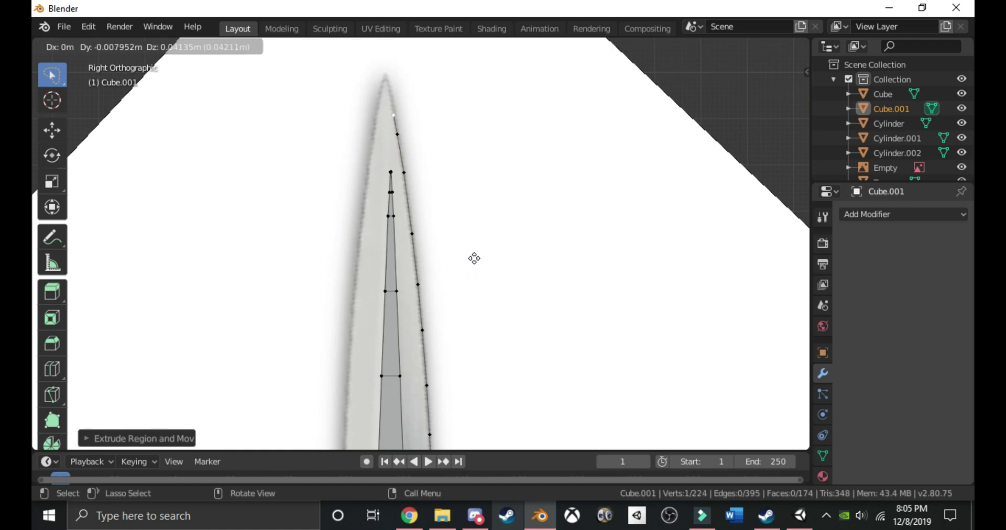
left_click(471, 259)
Select the entire traced edge line from crossguard to tip and duplicate it in place.
scroll(472, 259, "down", 3)
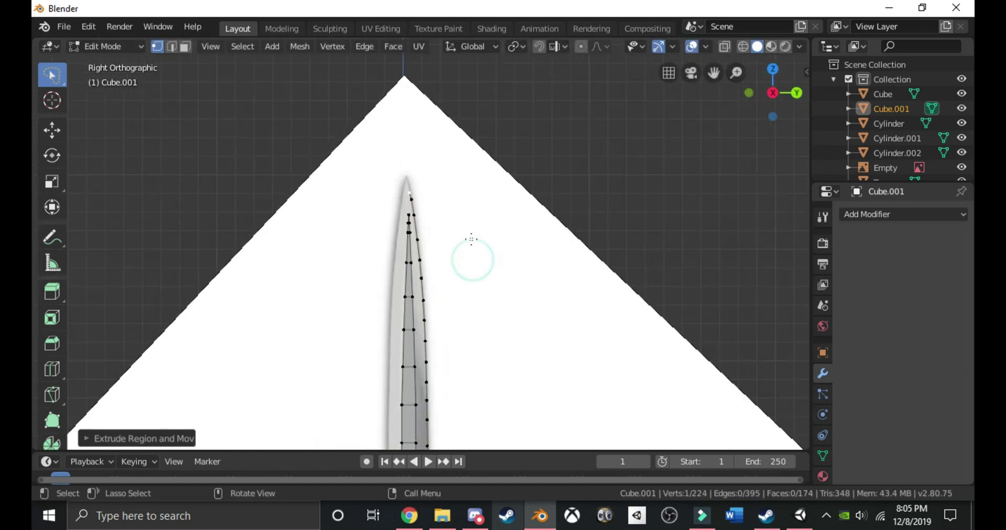
scroll(512, 301, "up", 3)
key("Tab")
scroll(524, 317, "down", 4)
scroll(538, 322, "up", 3)
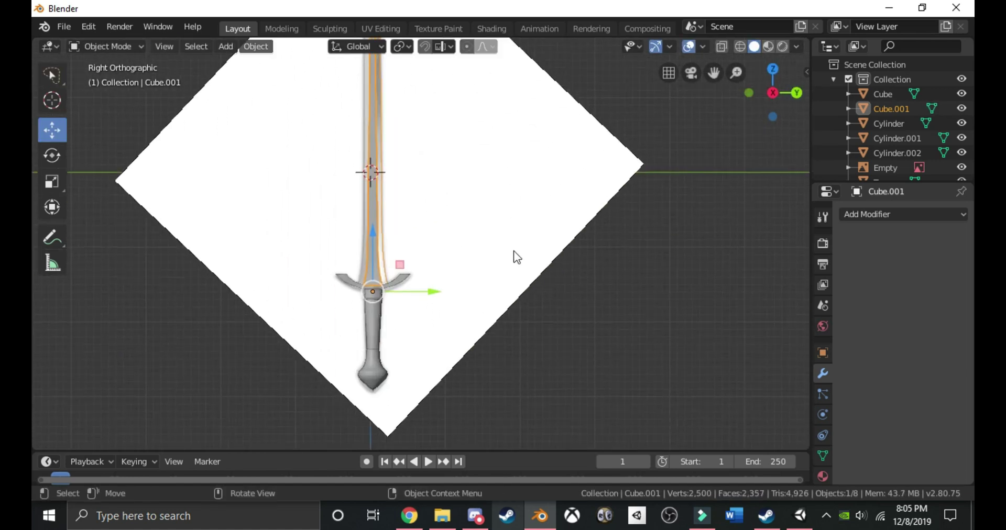
key("Tab")
scroll(473, 286, "up", 3)
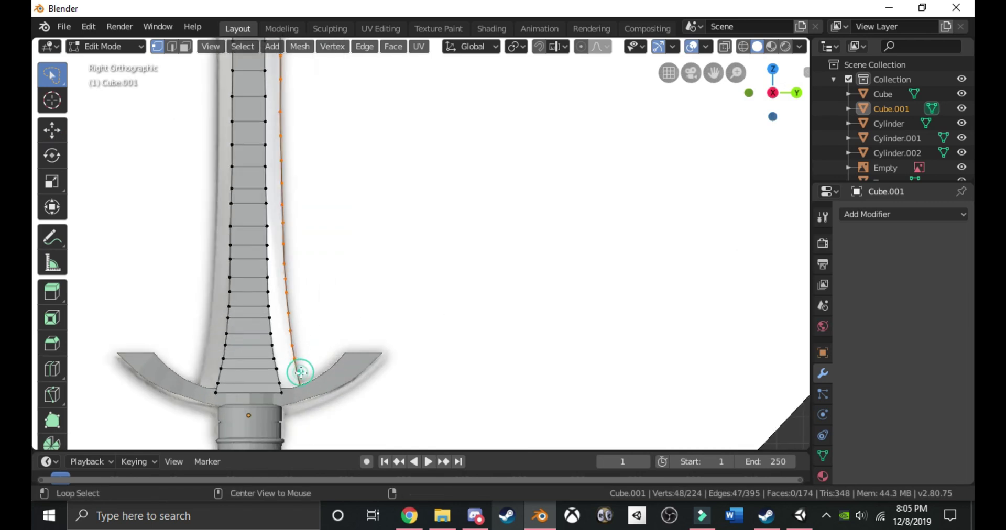
scroll(391, 190, "down", 5)
scroll(418, 258, "up", 2)
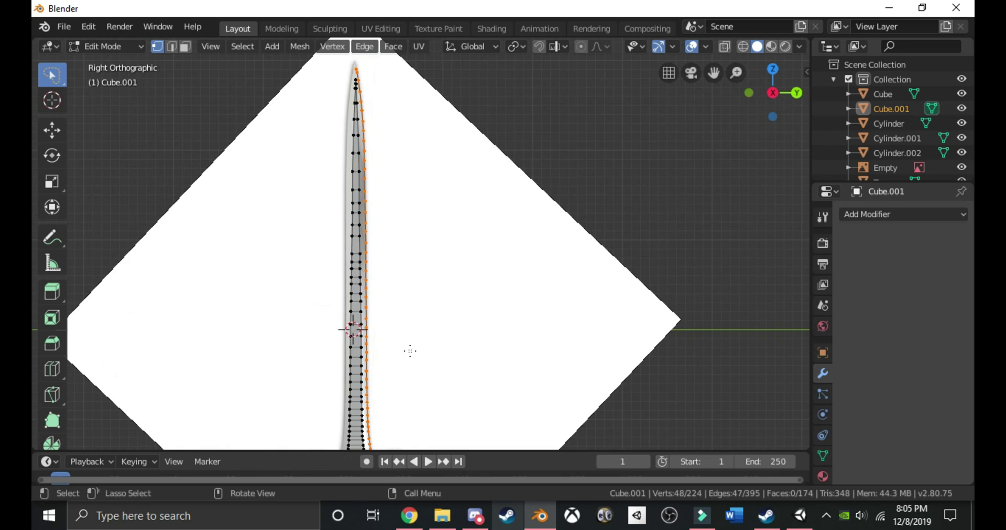
key("shift+d")
left_click(457, 325)
Rotate the duplicated edge line 180 degrees around the Z axis.
key("r")
key("r")
left_click(457, 325)
type("rzz")
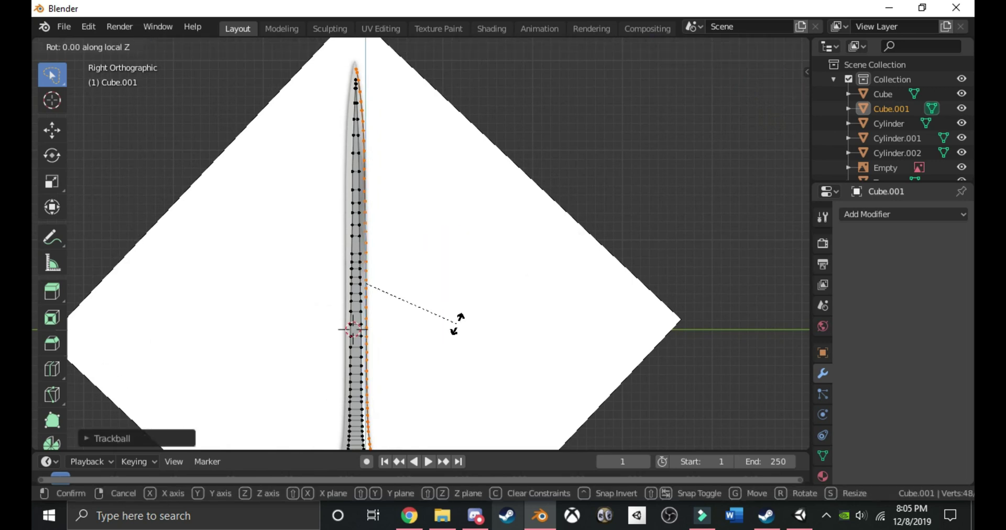
type("180")
key("Return")
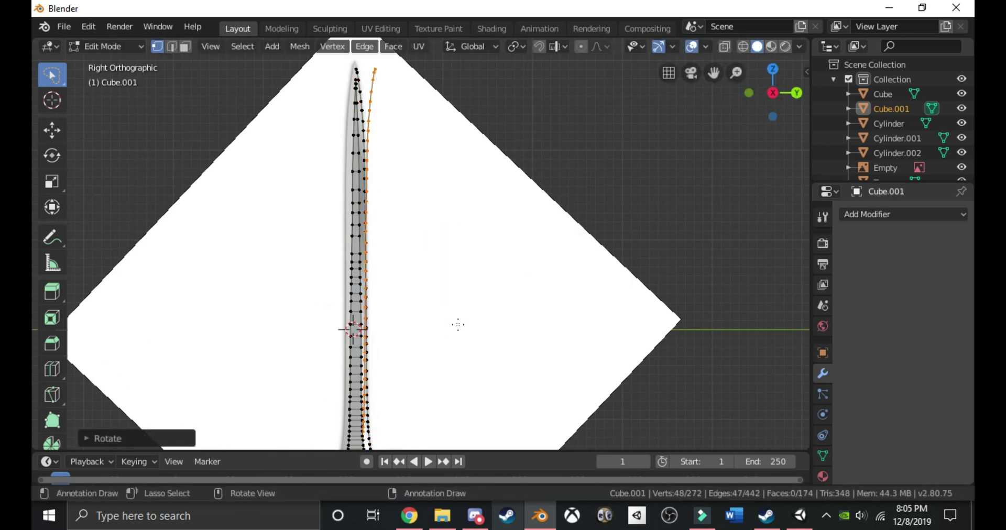
Move the rotated edge line about -0.23 m along Y onto the opposite outer edge of the reference blade.
scroll(469, 325, "down", 1)
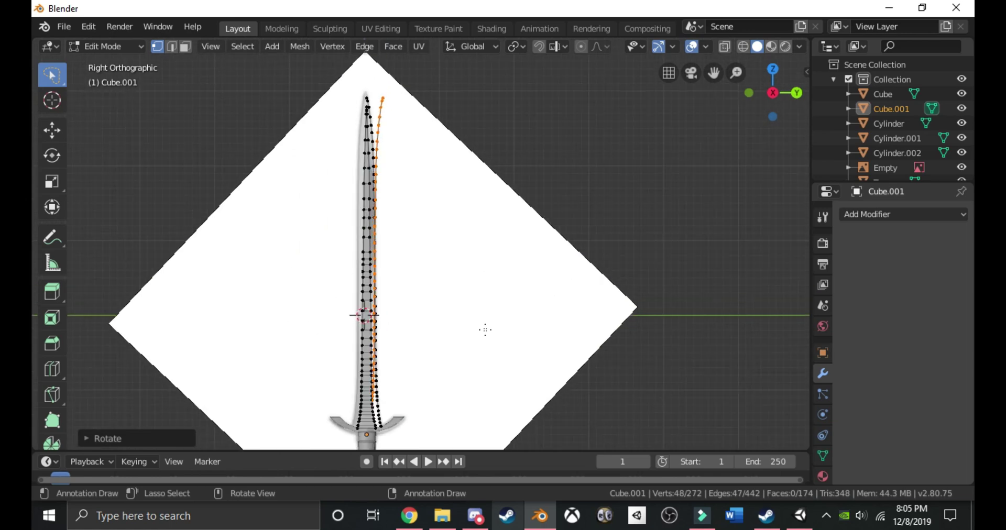
key("g")
key("y")
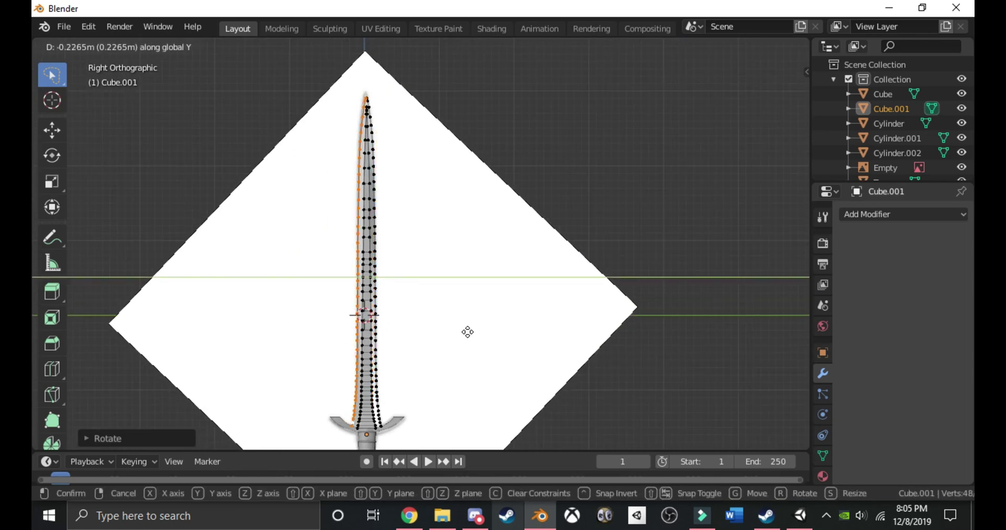
left_click(469, 332)
scroll(458, 258, "up", 6)
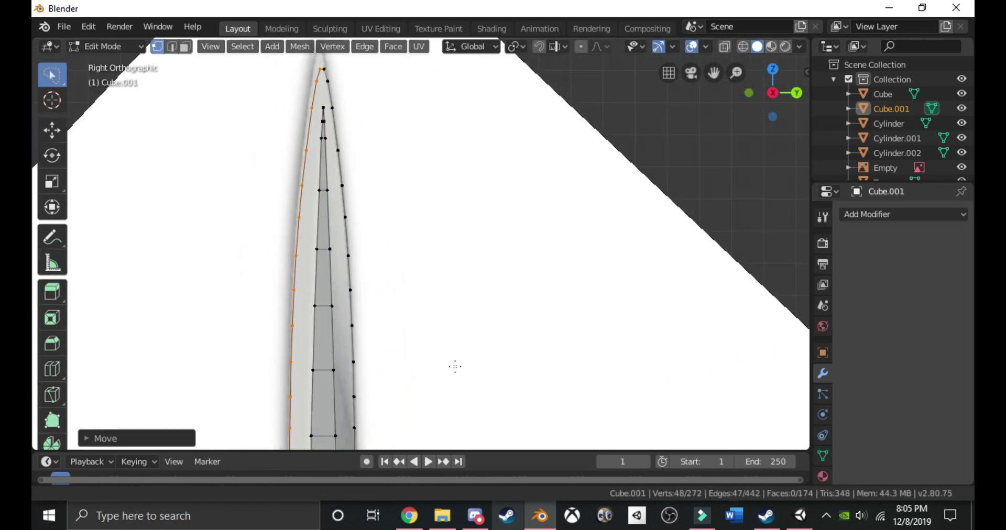
scroll(456, 240, "down", 2)
Extrude the original edge line's top vertex to the tip's centre and connect the opposite line's end vertex to it.
left_click(390, 219)
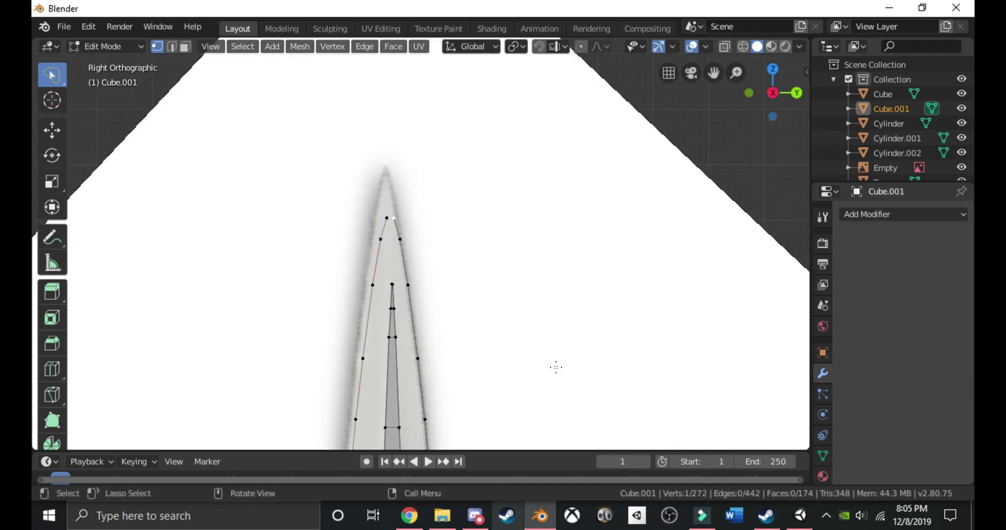
key("e")
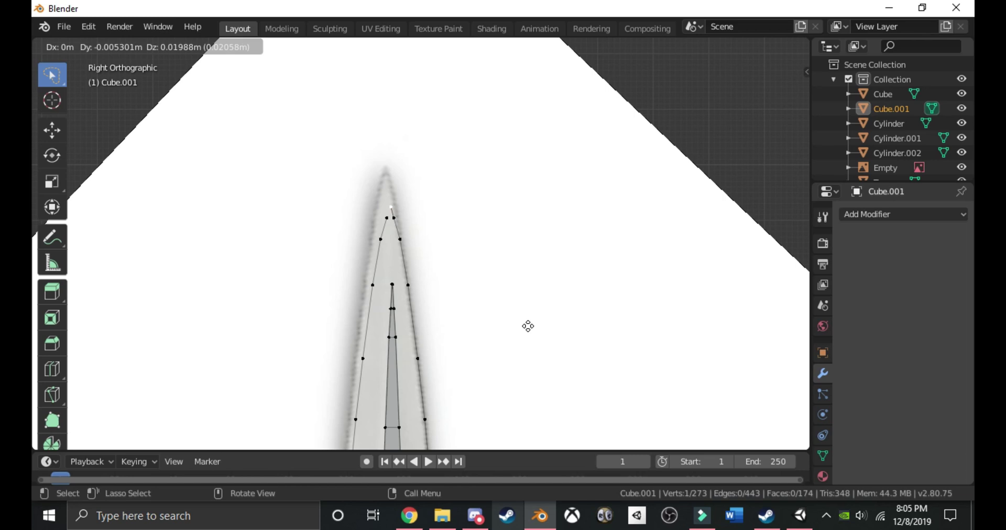
left_click(528, 326)
left_click(389, 218)
left_click(395, 203, "shift")
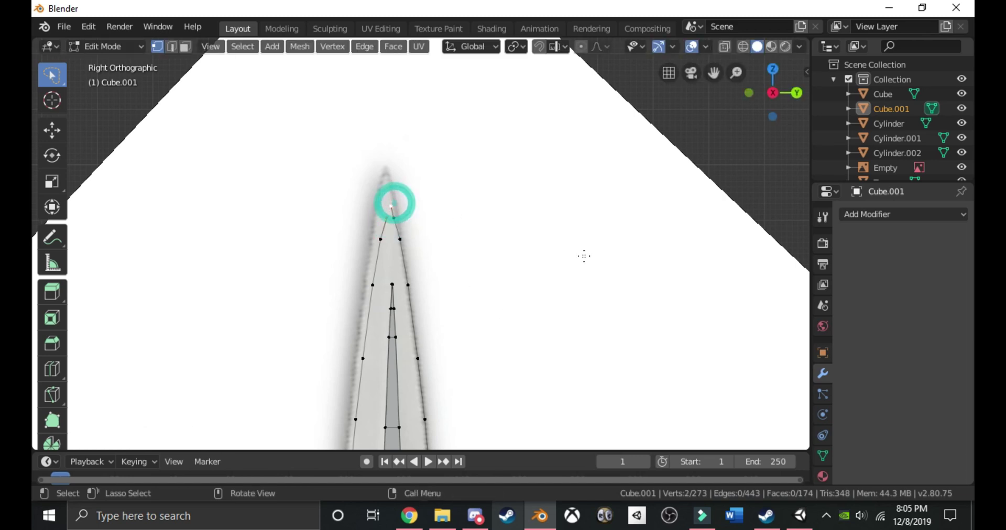
key("f")
Examine the closed blade outline around the tip in Object Mode, from an angled view and the right view.
scroll(580, 258, "down", 5)
middle_click_drag(553, 262, 527, 213, "shift")
scroll(527, 213, "up", 3)
key("Tab")
scroll(528, 276, "down", 4)
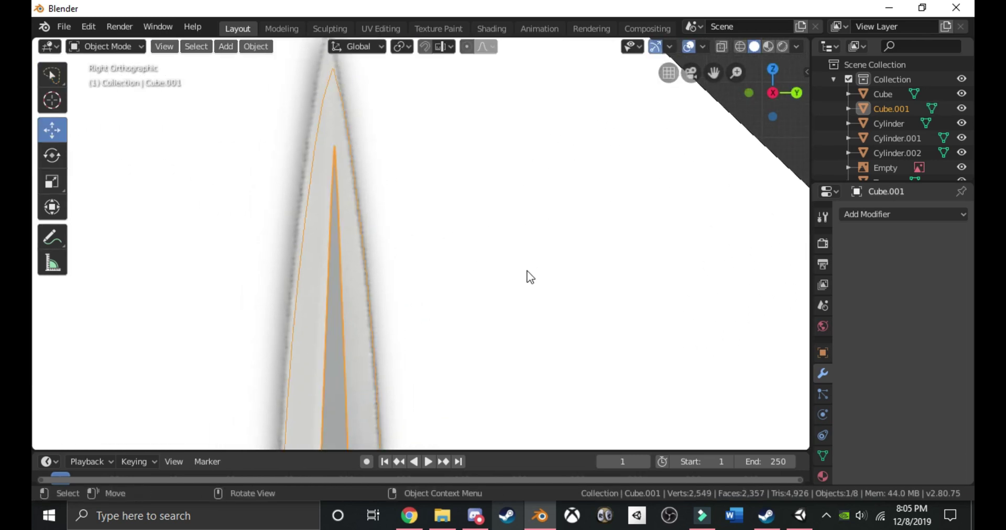
middle_click_drag(581, 323, 805, 66)
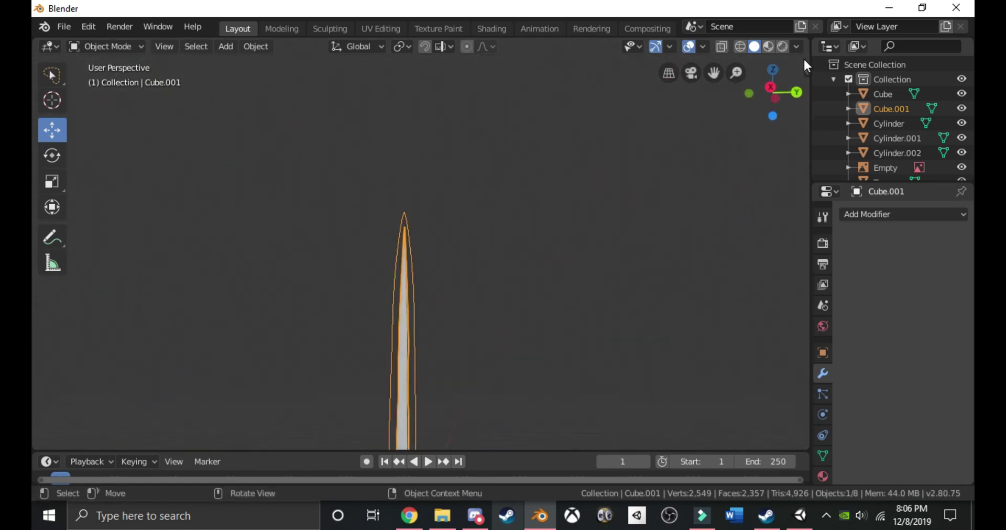
left_click(785, 88)
left_click(753, 93)
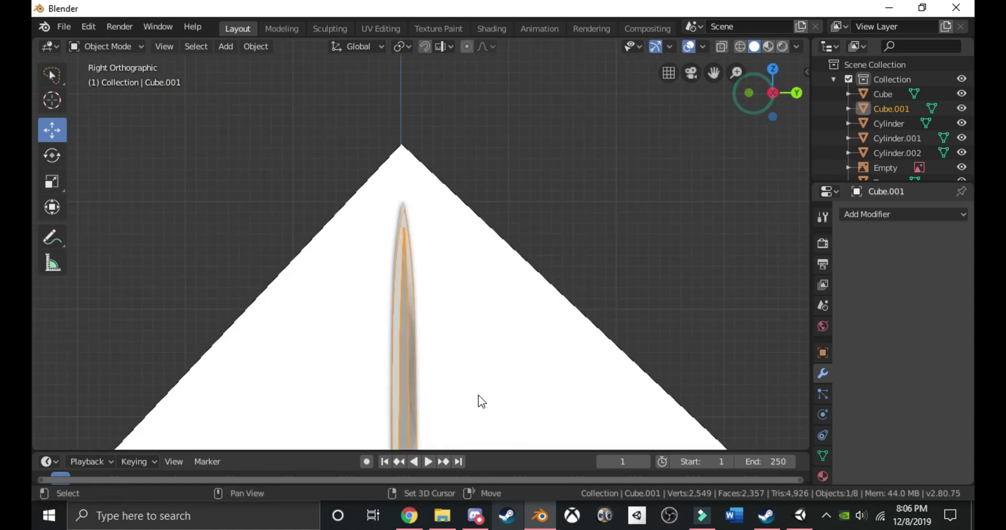
Turn on X-ray in Edit Mode and fill the first face between the edge line's lowest vertex and the core's bottom corner.
scroll(474, 249, "up", 3)
key("Tab")
scroll(474, 249, "up", 8)
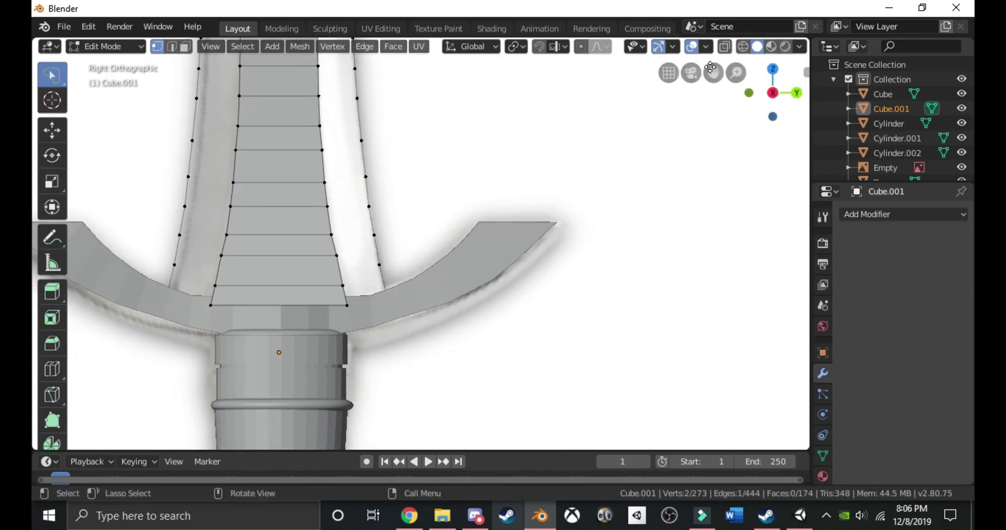
left_click(726, 48)
left_click(379, 285)
middle_click_drag(379, 285, 421, 255)
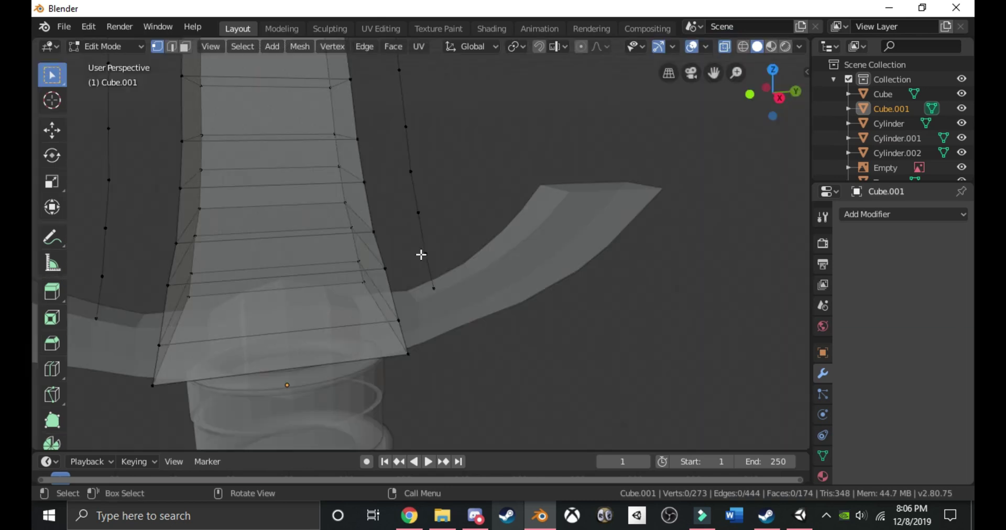
middle_click_drag(449, 284, 343, 335)
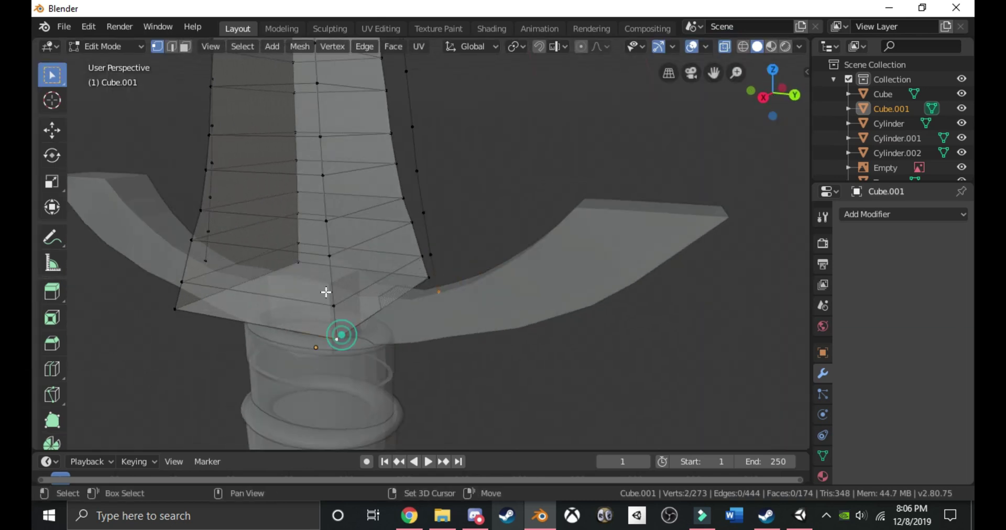
key("f")
Fill three more triangular faces between the core's corner vertices and the edge line just above the crossguard.
left_click(425, 250)
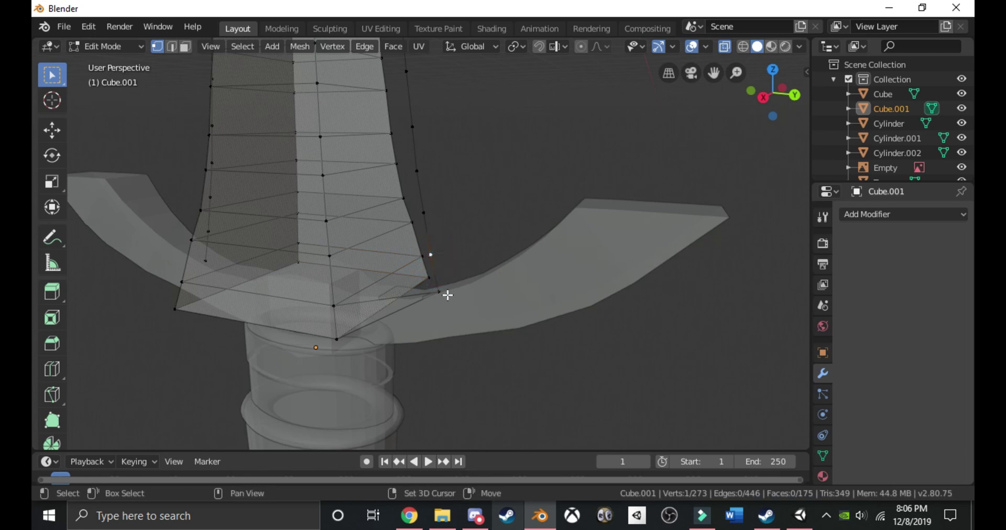
left_click(334, 306, "shift")
key("f")
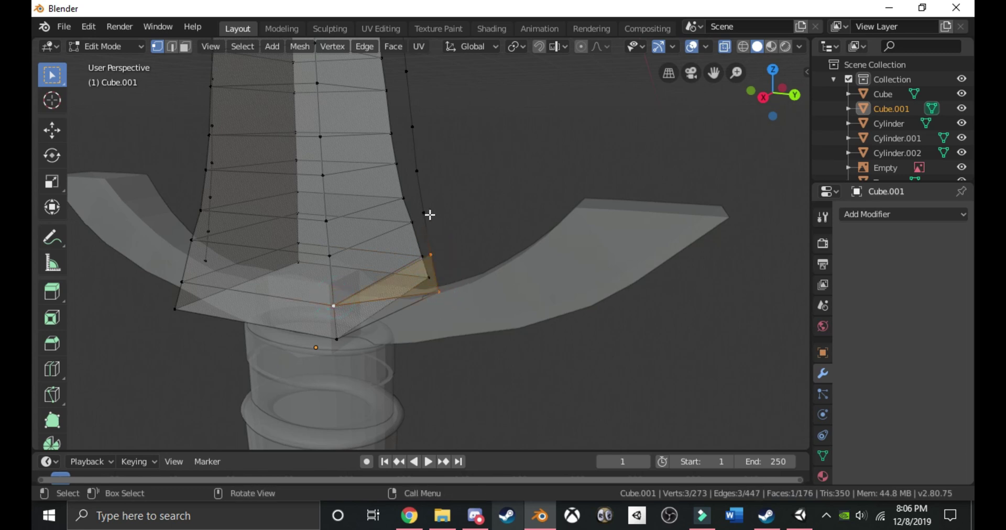
left_click(428, 214)
key("f")
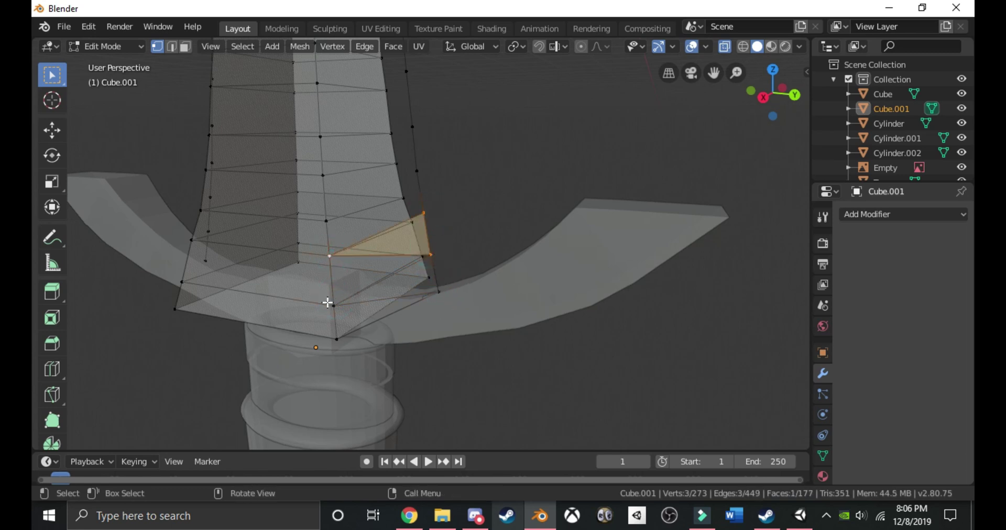
left_click(333, 306)
left_click(438, 255, "shift")
key("f")
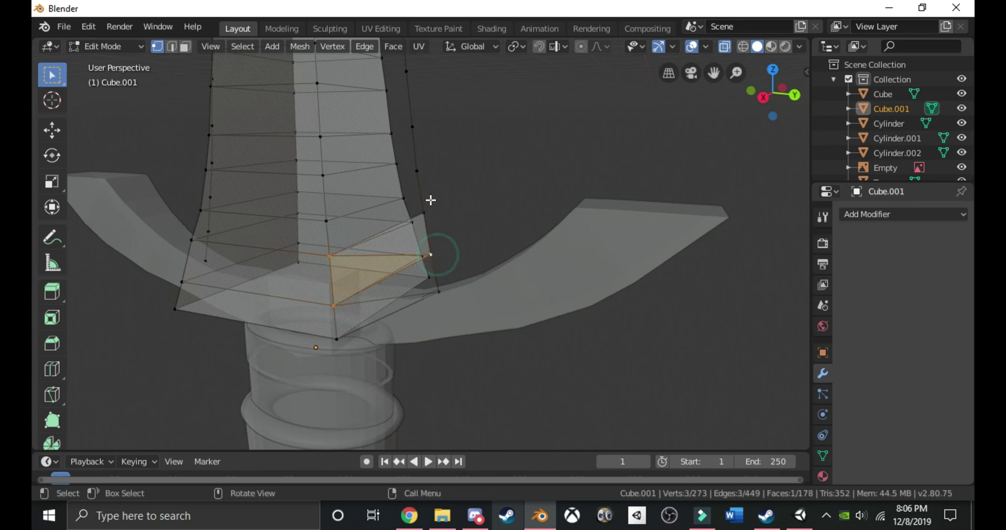
Turn off X-ray and fill the next triangular faces between the core and the edge line on the lower blade.
left_click(424, 210)
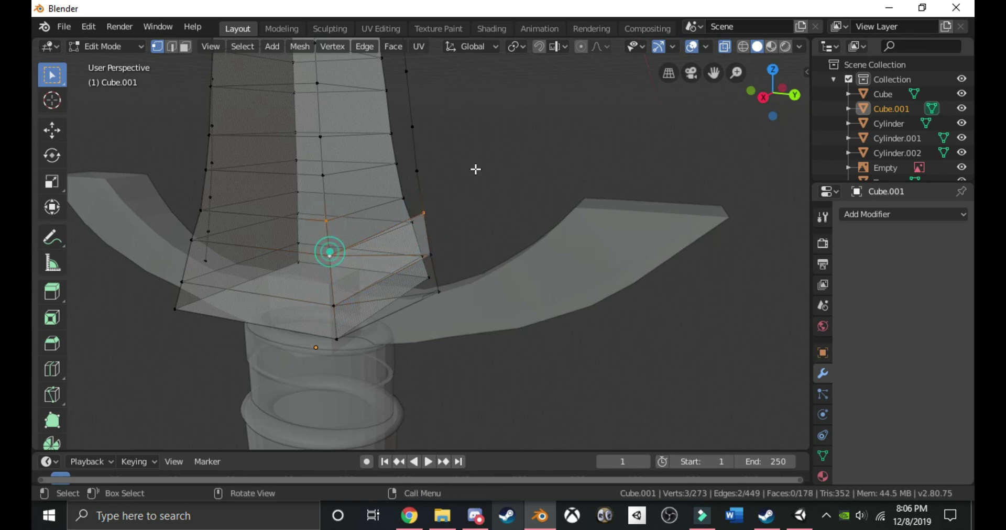
left_click(725, 46)
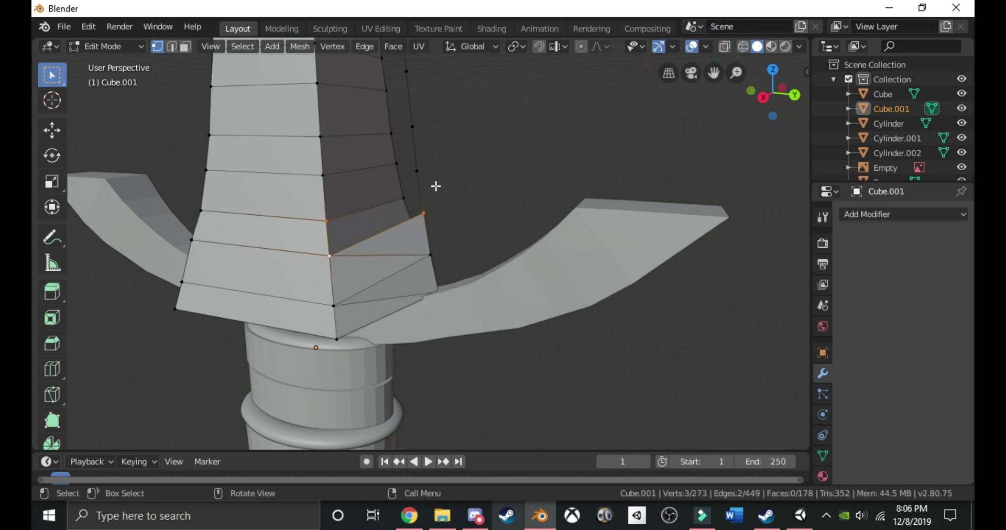
key("f")
left_click(417, 171)
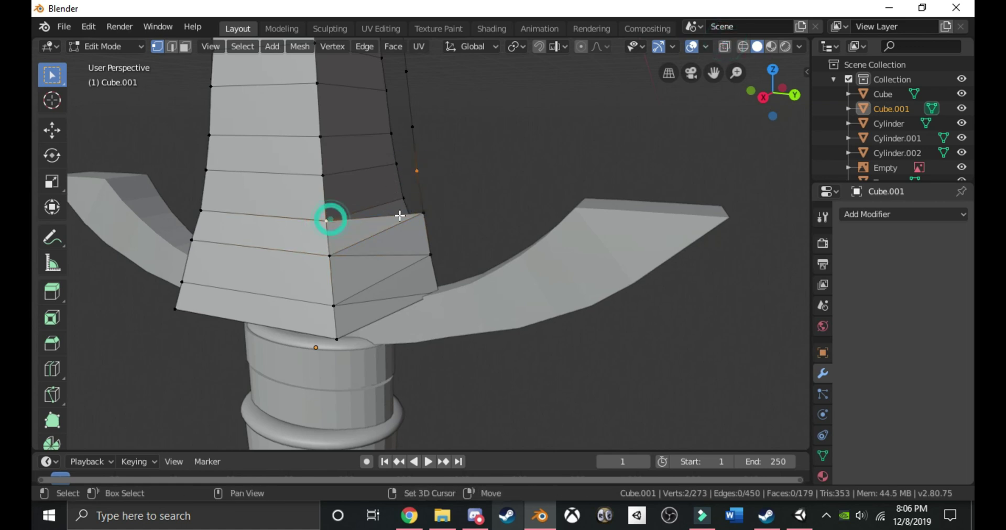
left_click(423, 212, "shift")
key("f")
left_click(332, 207)
key("f")
Continue bridging the core's corner vertices to the edge line with triangular faces up toward the middle of the blade.
left_click(331, 119)
left_click(439, 113)
key("f")
left_click(445, 77)
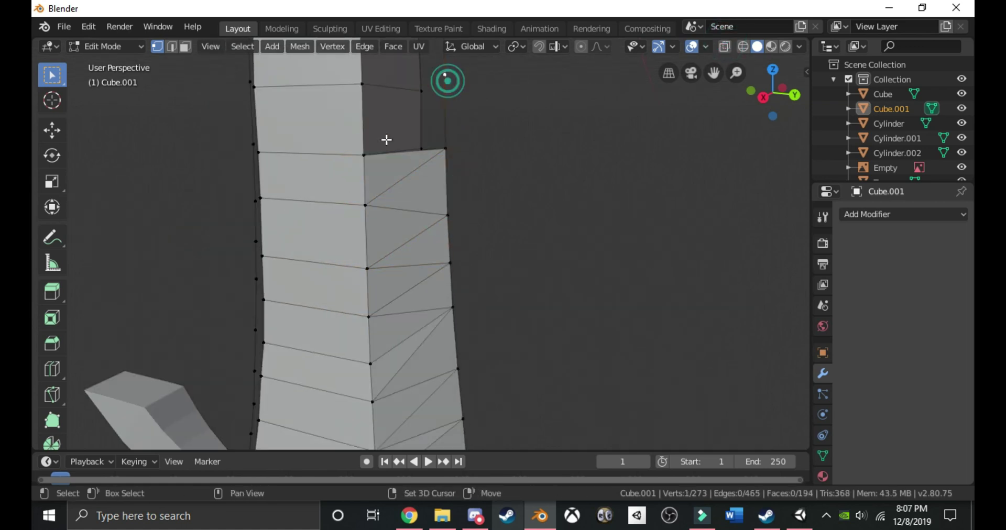
left_click(442, 145, "shift")
key("f")
Fill triangular faces between the core's corner vertices and the edge line around the middle of the blade.
left_click(350, 188)
key("f")
left_click(391, 70, "shift")
key("f")
key("f")
left_click(448, 283, "shift")
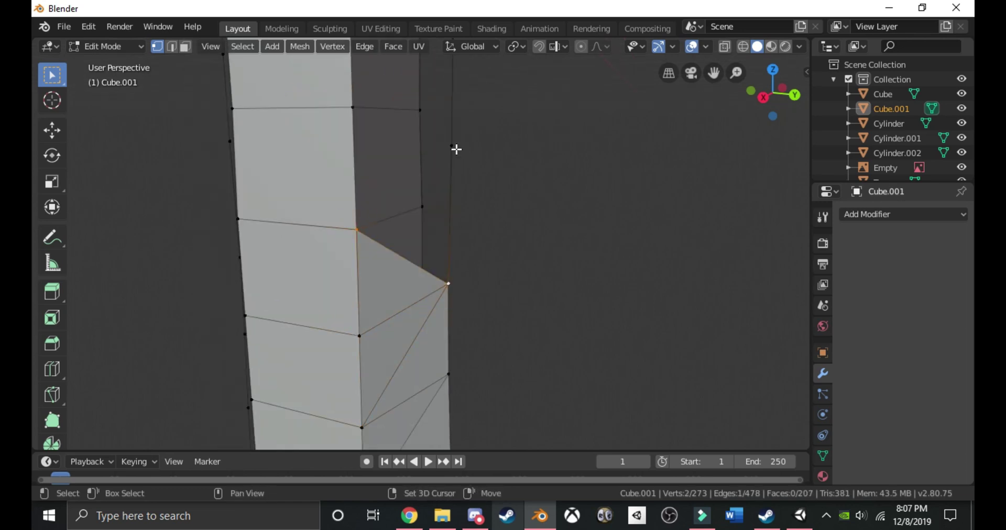
Extend the triangular faces from the core corner to the edge line just above the blade's middle.
left_click(454, 148, "shift")
key("f")
left_click(456, 169, "shift")
key("f")
left_click(458, 220, "shift")
key("f")
left_click(486, 250, "shift")
key("f")
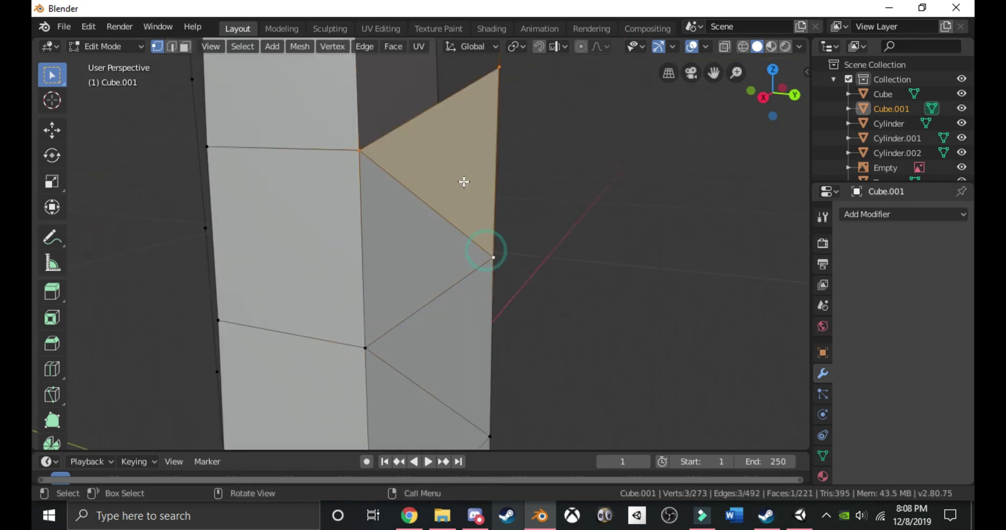
Bridge the next core and edge-line vertices with triangular faces along the upper half of the blade.
scroll(464, 182, "down", 3)
left_click(401, 134, "shift")
key("f")
left_click(488, 215, "shift")
left_click(453, 133, "shift")
key("f")
left_click(392, 147, "shift")
key("f")
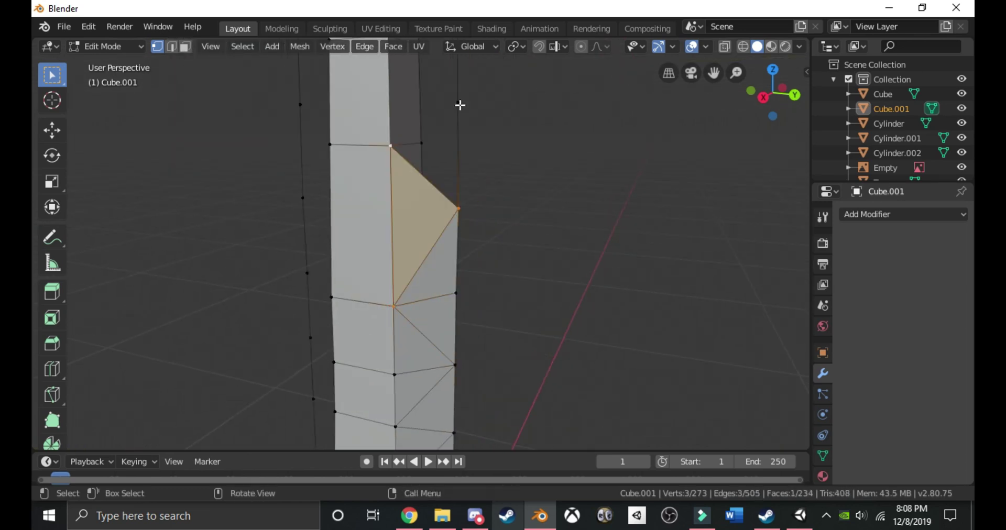
Fill triangular faces between the core and the edge line along the narrowing part of the blade below the tip.
left_click(460, 105)
left_click(447, 193, "shift")
key("f")
left_click(399, 88, "shift")
key("f")
left_click(445, 92, "shift")
key("f")
key("f")
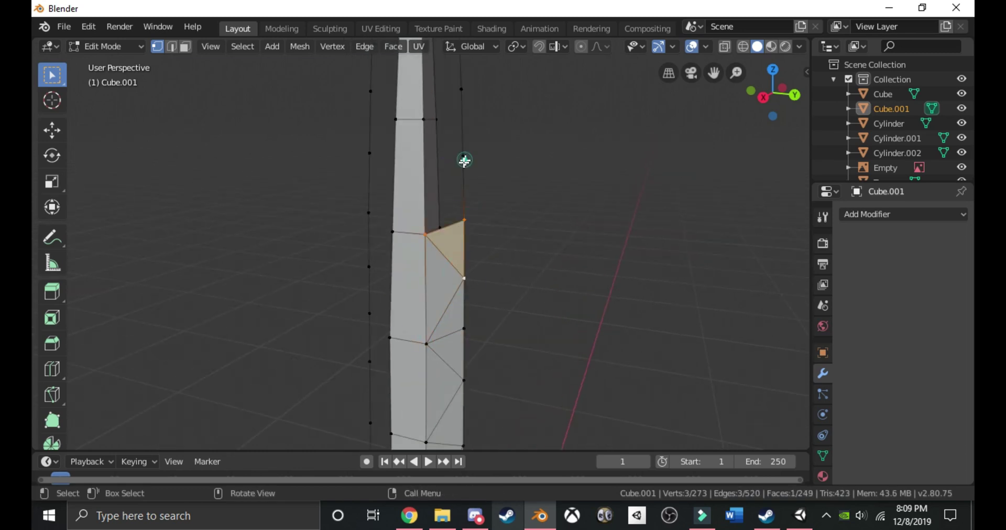
left_click(464, 161)
left_click(445, 243, "shift")
key("f")
left_click(420, 191, "shift")
key("f")
Join the core's topmost corner vertices to the edge line with triangular faces near the tip.
middle_click_drag(467, 256, 357, 319, "shift")
left_click(355, 116)
left_click(315, 191, "shift")
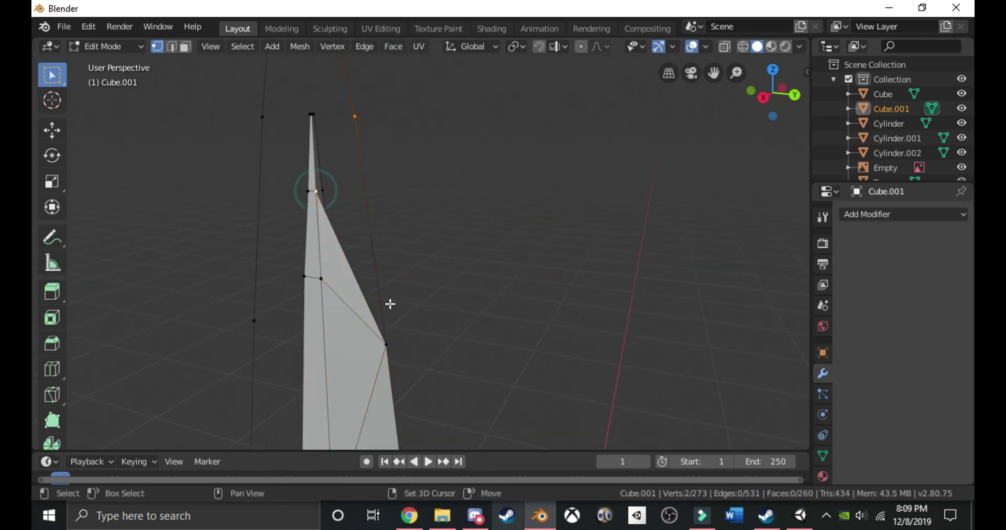
left_click(386, 345, "shift")
key("f")
left_click(354, 116)
left_click(316, 192, "shift")
left_click(312, 114, "shift")
key("f")
Close the blade's tip by filling faces from the core's top to the last edge-line vertices.
middle_click_drag(336, 136, 371, 287, "shift")
left_click(365, 118)
key("f")
key("f")
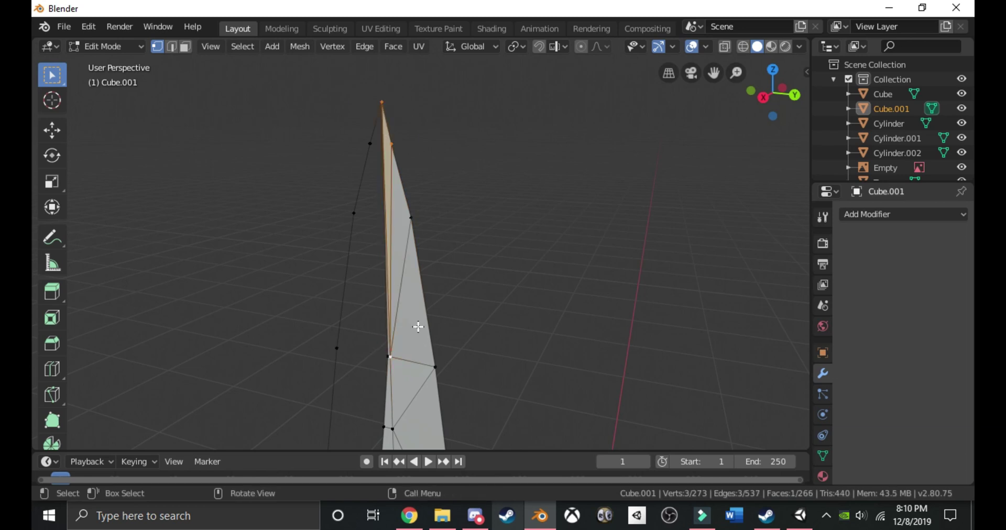
Fill the first triangular faces between the opposite edge line and the core at the blade's tip.
middle_click_drag(419, 327, 503, 318)
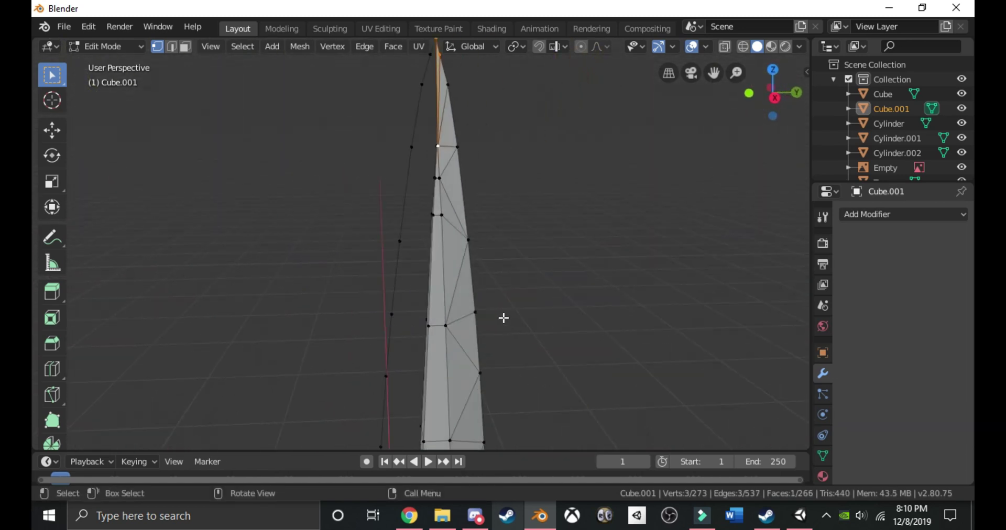
scroll(493, 304, "up", 2)
scroll(476, 291, "down", 1)
scroll(469, 230, "down", 1)
middle_click_drag(471, 244, 476, 299, "shift")
left_click(441, 137)
key("g")
key("f")
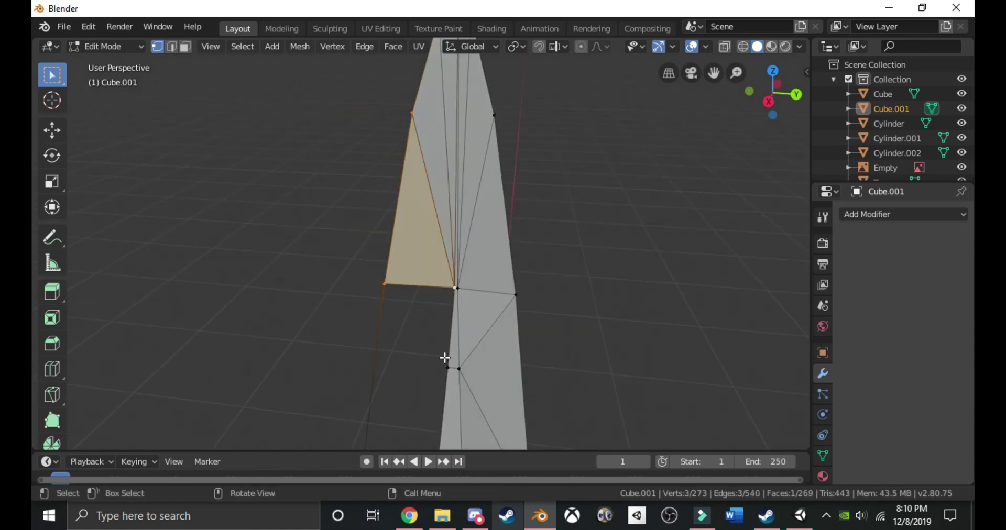
Bridge the opposite edge line to the core with triangular faces from the tip down the upper blade.
middle_click_drag(445, 357, 424, 207, "shift")
key("f")
key("f")
left_click(324, 416)
left_click(371, 419, "shift")
key("f")
middle_click_drag(361, 427, 373, 326, "shift")
key("f")
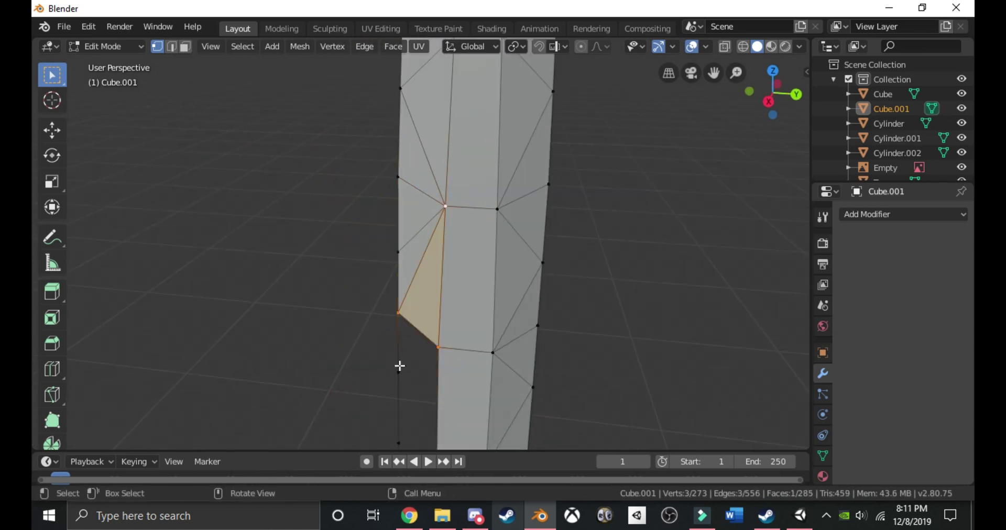
Continue the opposite edge's triangular faces down toward the middle of the blade.
key("f")
left_click(434, 260)
key("f")
left_click(437, 420)
left_click(399, 387, "shift")
key("f")
middle_click_drag(412, 396, 406, 182, "shift")
key("f")
Fill the opposite edge's triangular faces from the middle of the blade down toward the crossguard.
left_click(433, 308)
key("f")
left_click(397, 358, "shift")
key("f")
scroll(396, 358, "down", 2)
left_click(395, 321)
key("f")
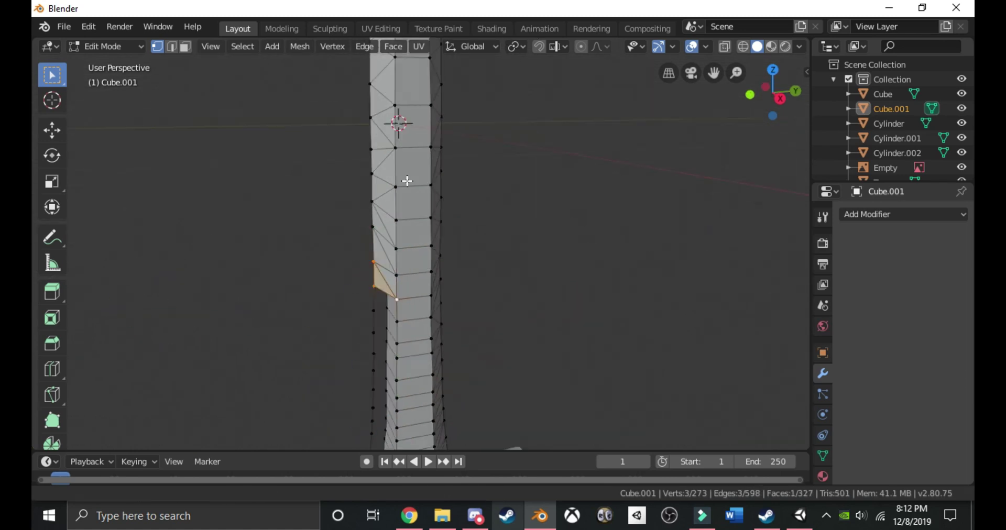
left_click(370, 320)
key("f")
middle_click_drag(373, 347, 405, 266, "shift")
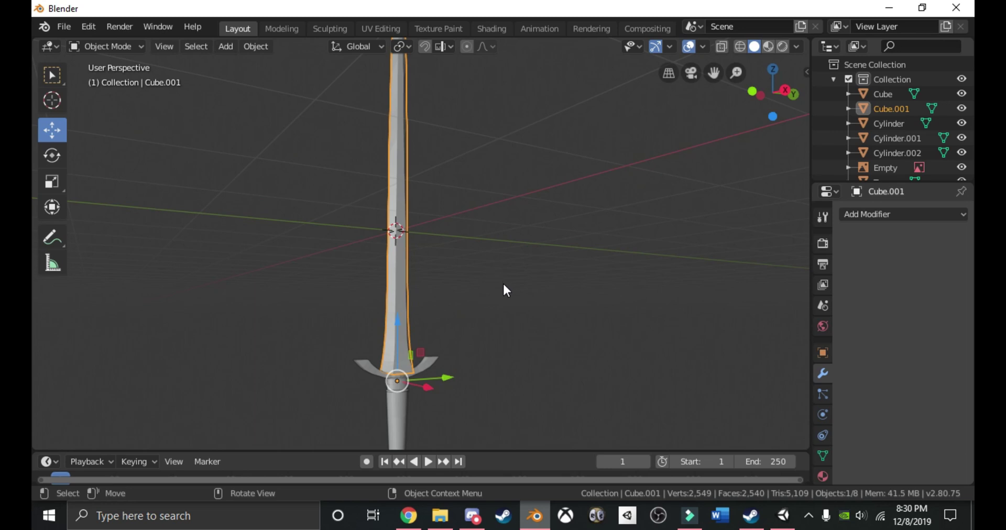
Examine both sides of the blade in Object Mode and Edit Mode for areas without edge faces.
scroll(503, 288, "down", 3)
middle_click_drag(521, 297, 650, 246)
scroll(618, 301, "up", 4)
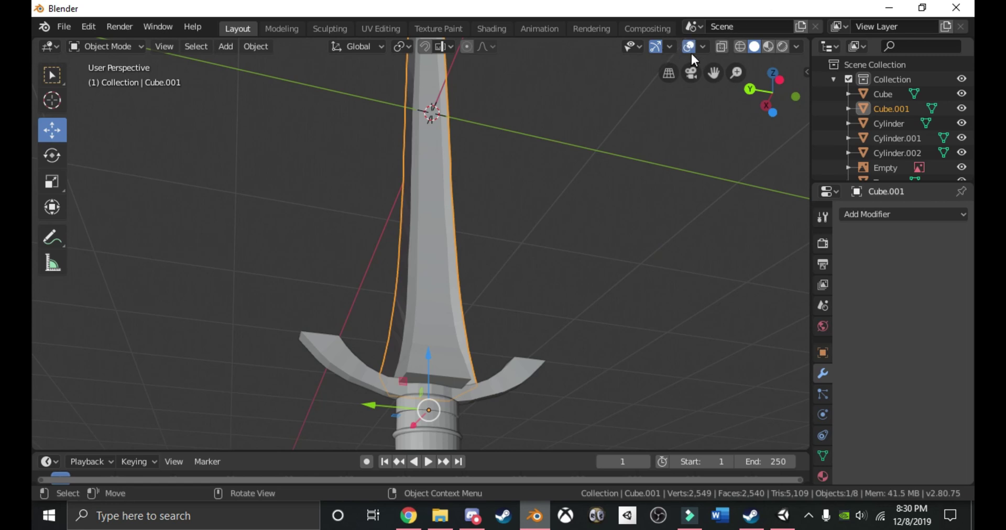
key("Tab")
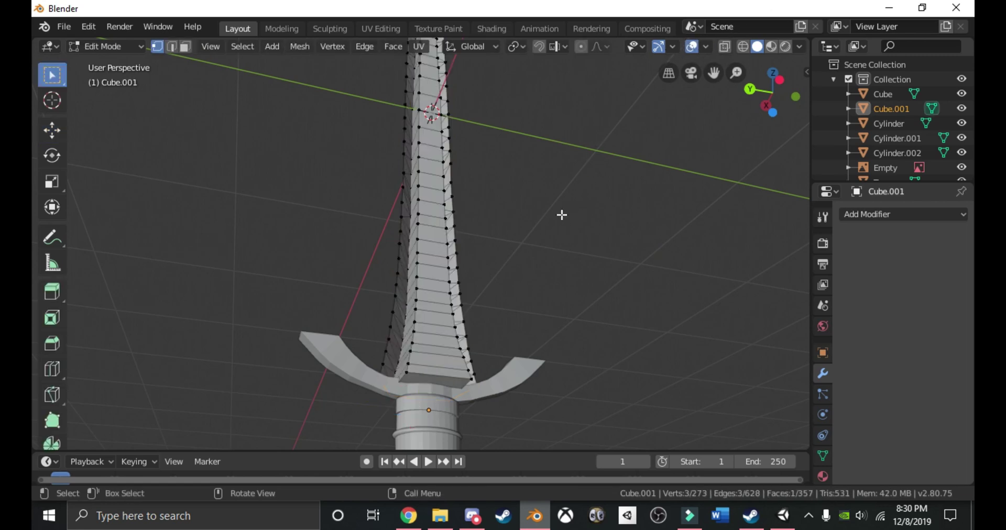
middle_click_drag(510, 210, 529, 306)
scroll(490, 138, "down", 4)
middle_click_drag(490, 139, 719, 99)
scroll(719, 99, "up", 4)
middle_click_drag(710, 152, 542, 162, "shift")
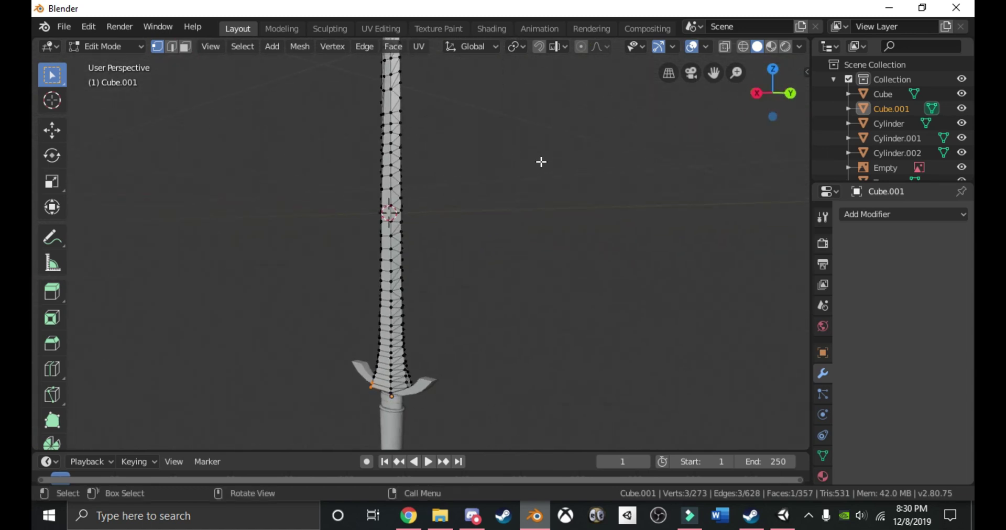
Select the whole blade mesh and add a Mirror modifier on the X axis, displayed on the edit cage.
key("a")
left_click(908, 213)
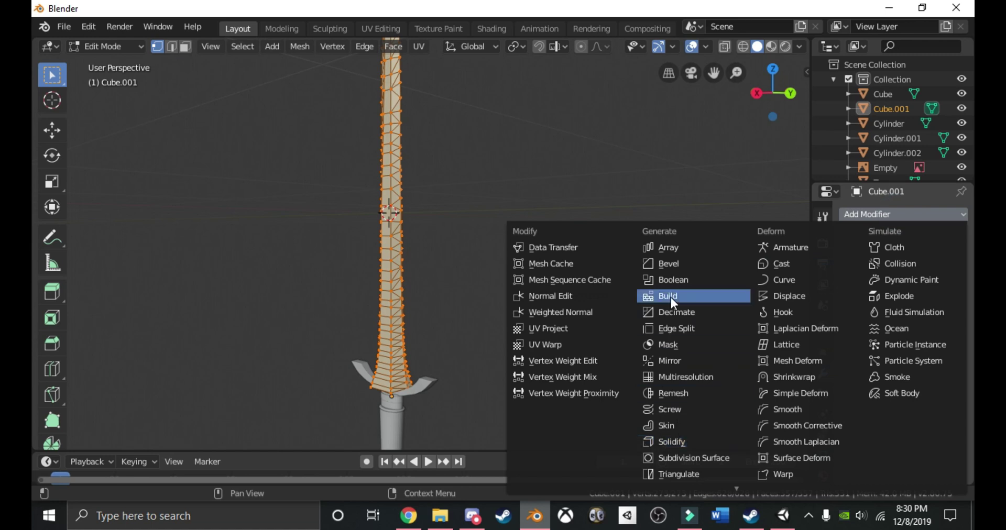
left_click(690, 359)
middle_click_drag(690, 360, 825, 332)
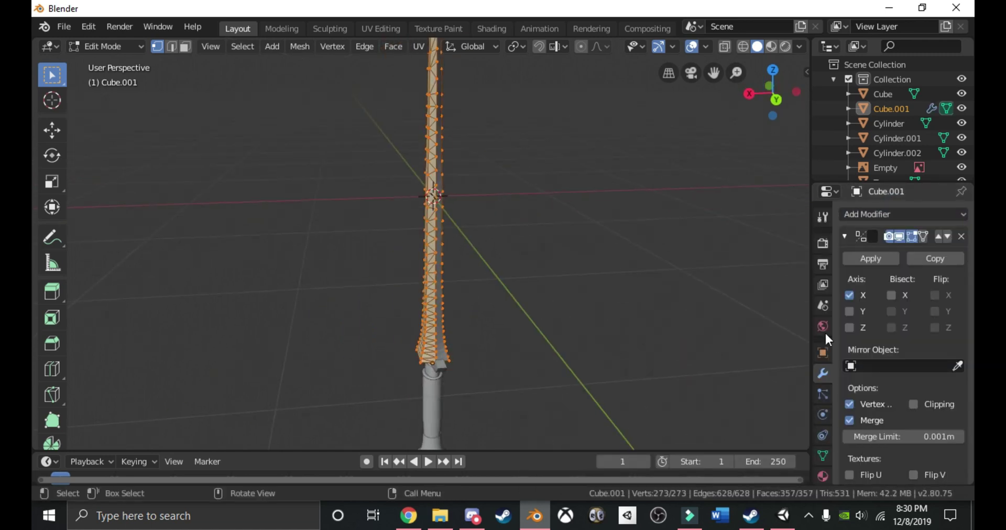
scroll(699, 281, "up", 5)
left_click(923, 236)
middle_click_drag(533, 299, 34, 258, "shift")
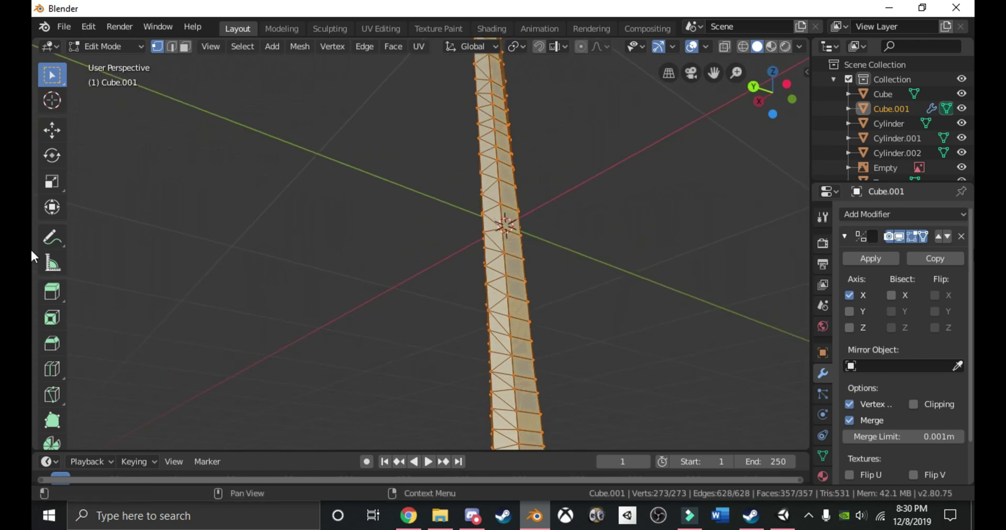
Switch to Object Mode and apply the blade's Mirror modifier.
left_click(894, 257)
key("Tab")
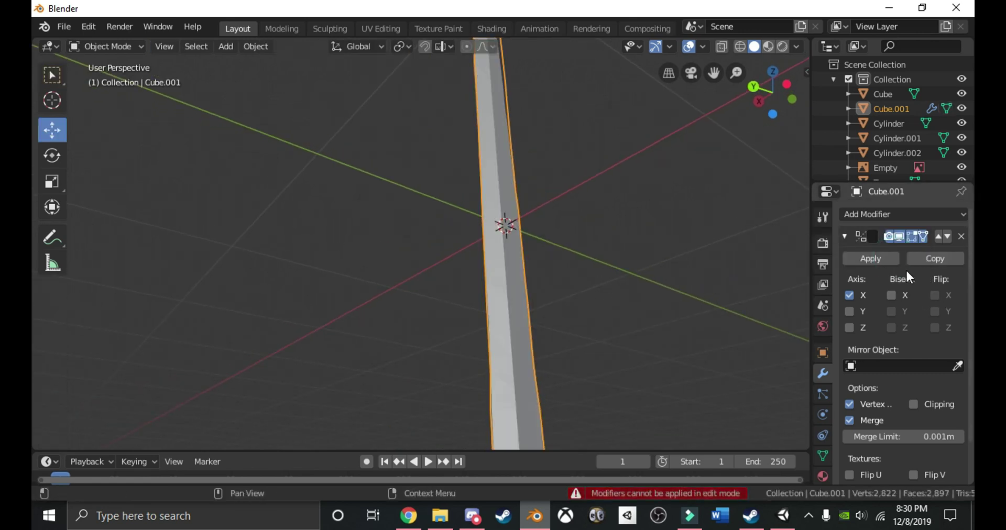
left_click(870, 255)
middle_click_drag(771, 313, 688, 361)
scroll(681, 356, "down", 5)
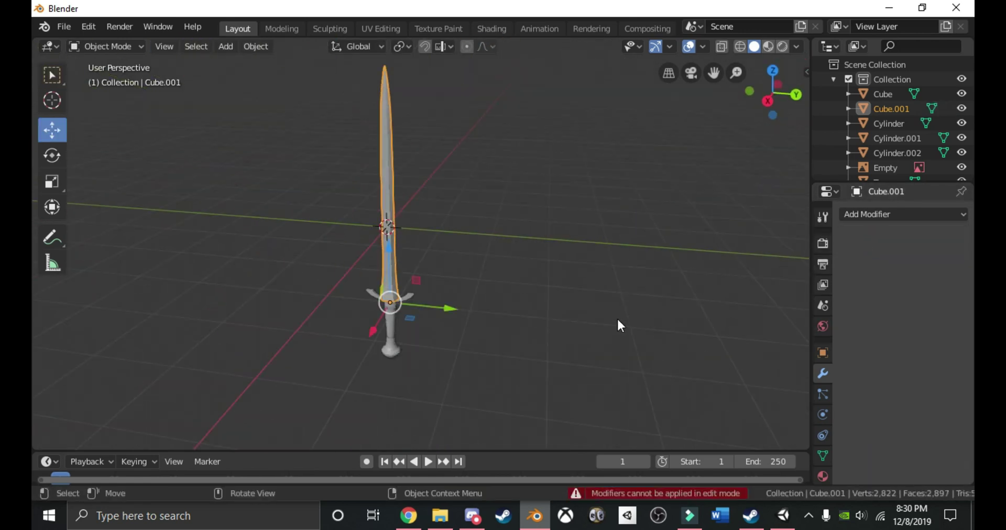
Deselect the blade and examine its mirrored shape and thickness from several angles.
left_click(648, 328)
middle_click_drag(618, 319, 757, 273)
scroll(648, 327, "up", 6)
scroll(757, 274, "down", 3)
scroll(628, 288, "up", 3)
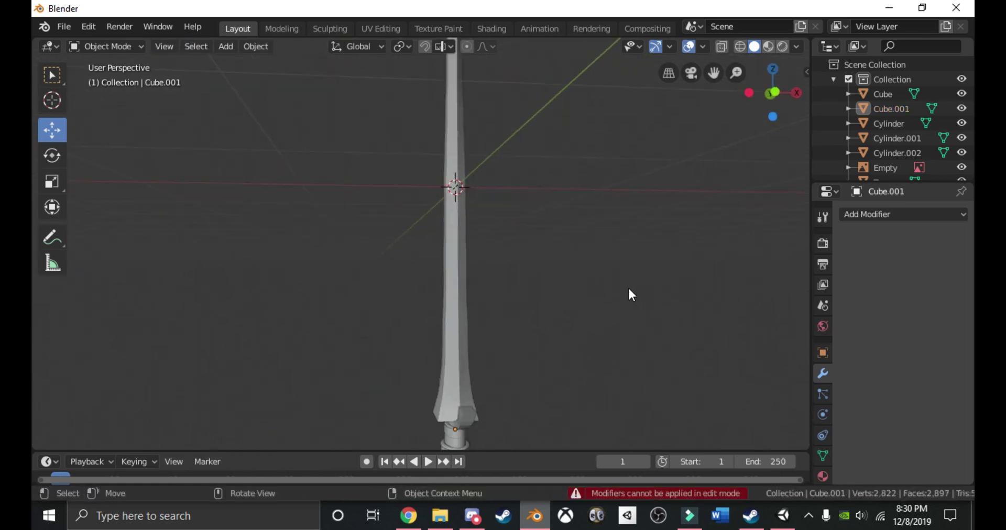
middle_click_drag(632, 295, 303, 327)
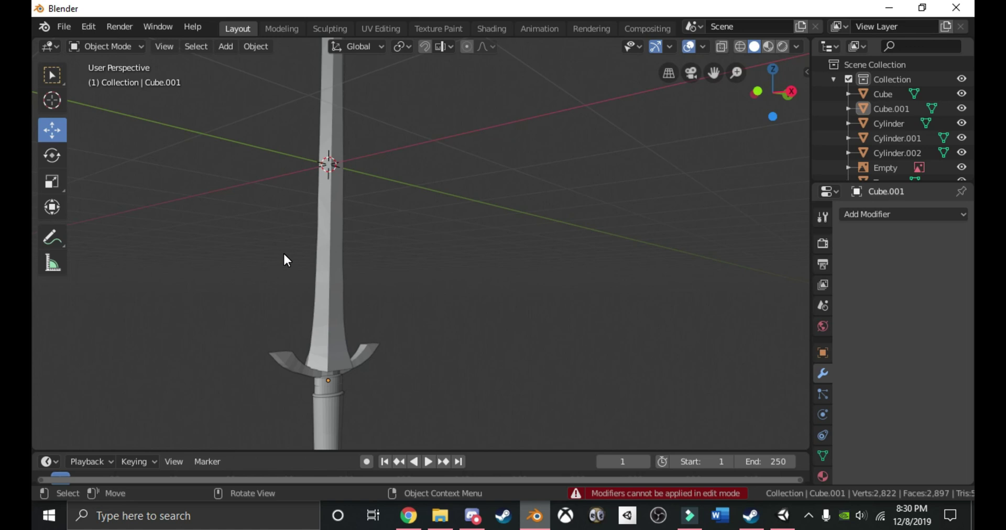
scroll(454, 272, "down", 3)
scroll(487, 291, "up", 5)
middle_click_drag(517, 307, 406, 277)
Scale the blade along the global X axis to make it thicker.
left_click(384, 284)
key("s")
key("x")
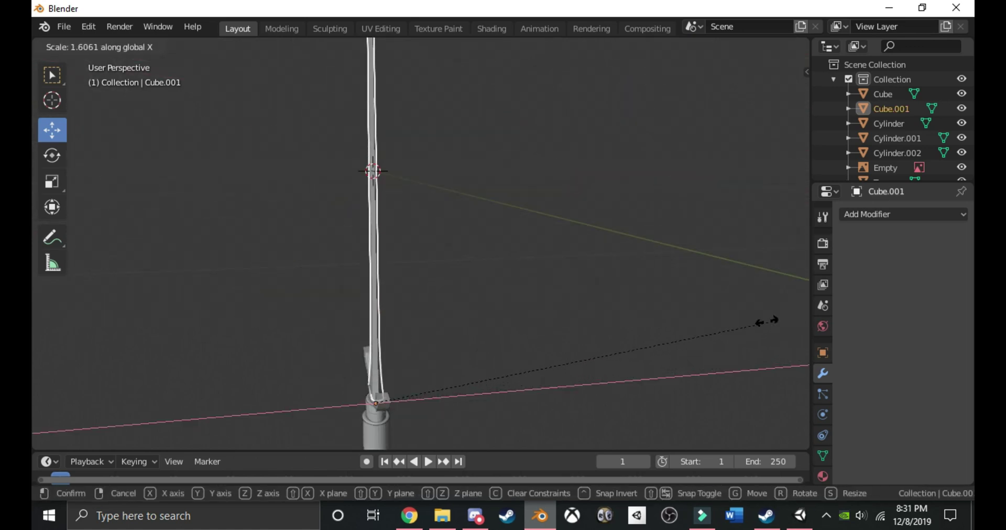
left_click(631, 344)
middle_click_drag(606, 344, 438, 283)
scroll(444, 245, "down", 4)
scroll(427, 254, "up", 4)
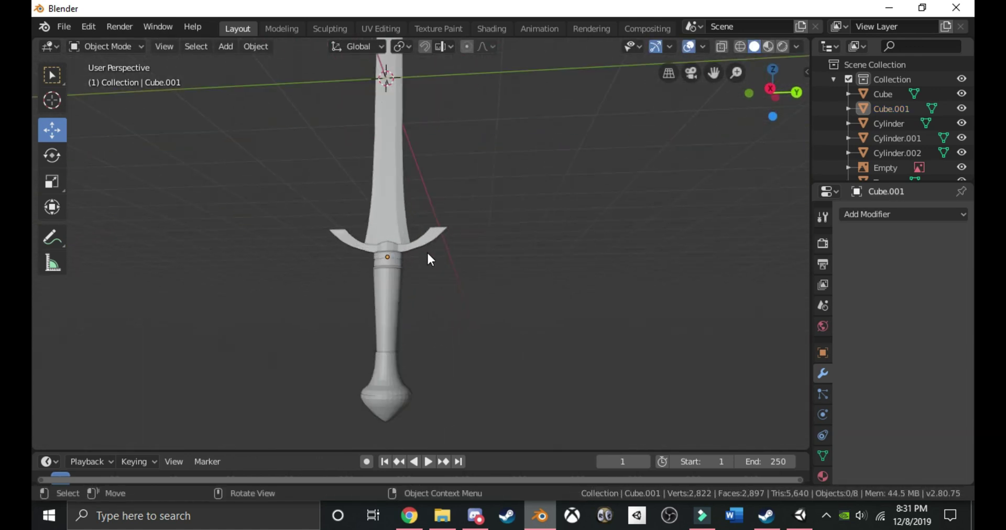
Create a new material for the blade and view its surface settings.
left_click(370, 211)
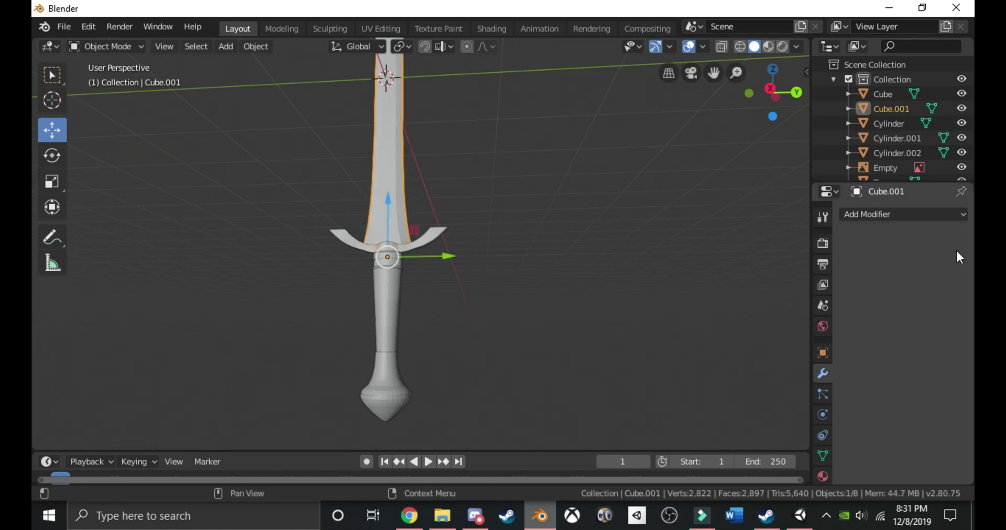
left_click(822, 476)
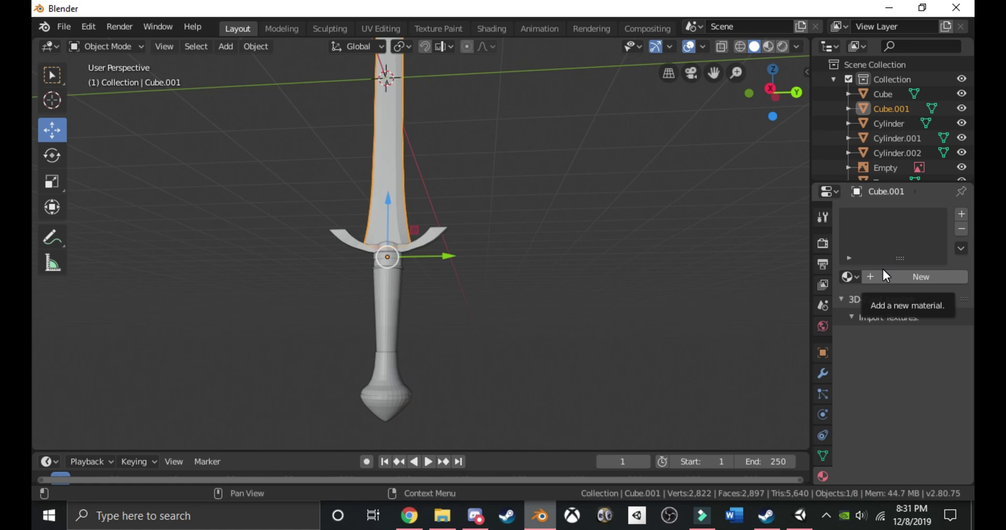
mouse_move(437, 170)
middle_mouse_down()
mouse_move(470, 202)
mouse_move(438, 178)
middle_mouse_up()
left_click(508, 191)
scroll(511, 193, "down", 6)
scroll(506, 192, "up", 3)
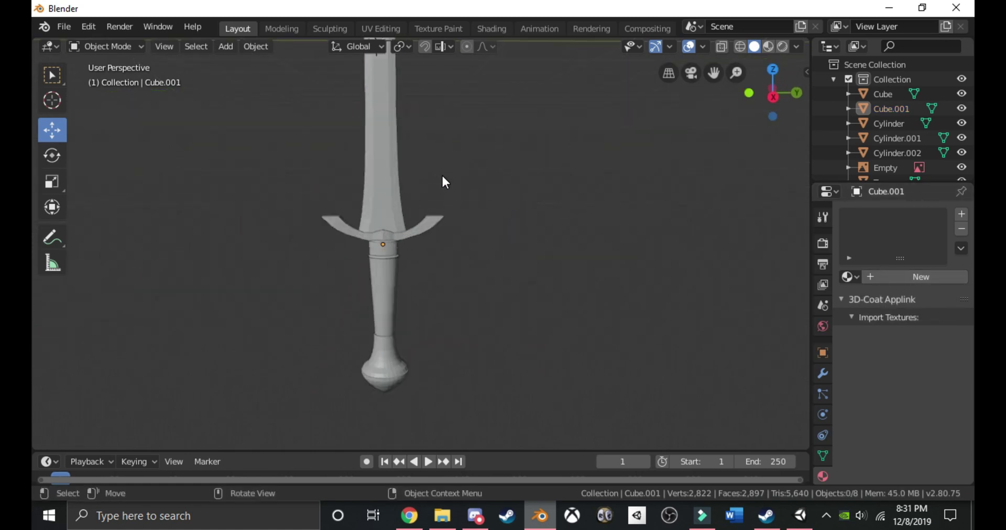
left_click(391, 186)
left_click(850, 276)
left_click(913, 275)
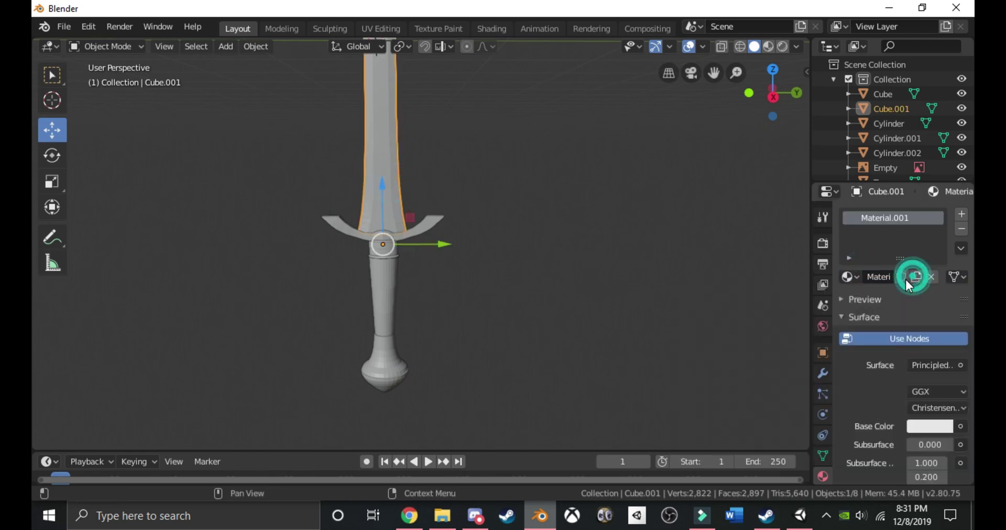
scroll(904, 362, "down", 3)
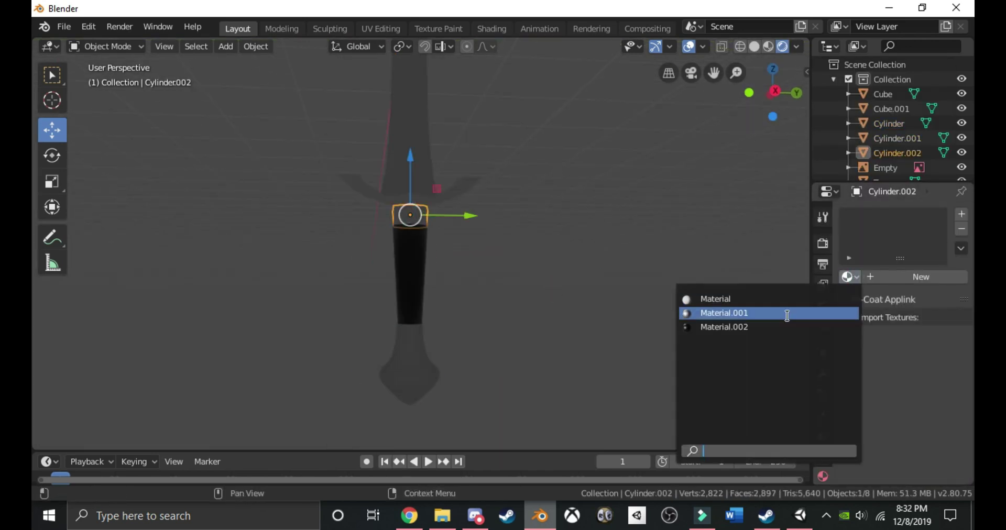
Move the point light about 1.88 m along the X axis away from the sword.
left_click(565, 197)
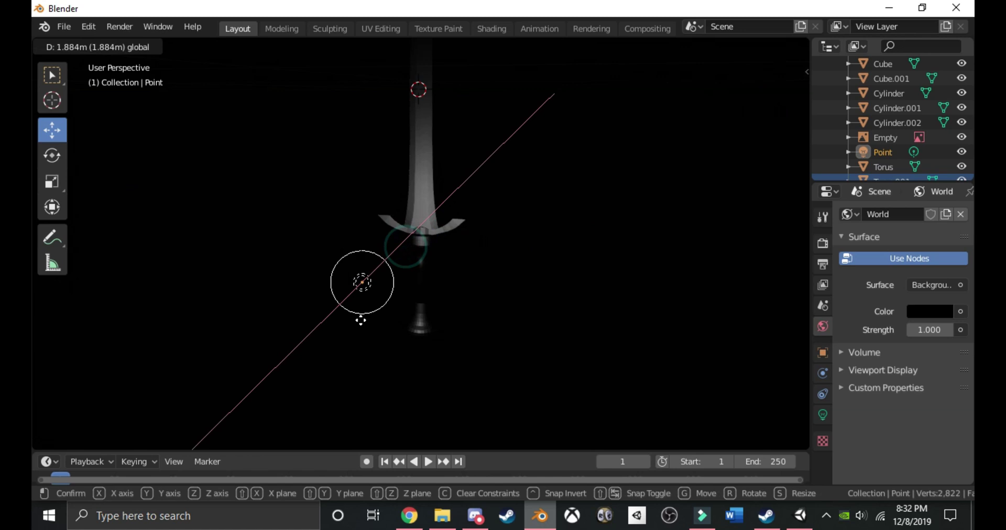
left_click(361, 321)
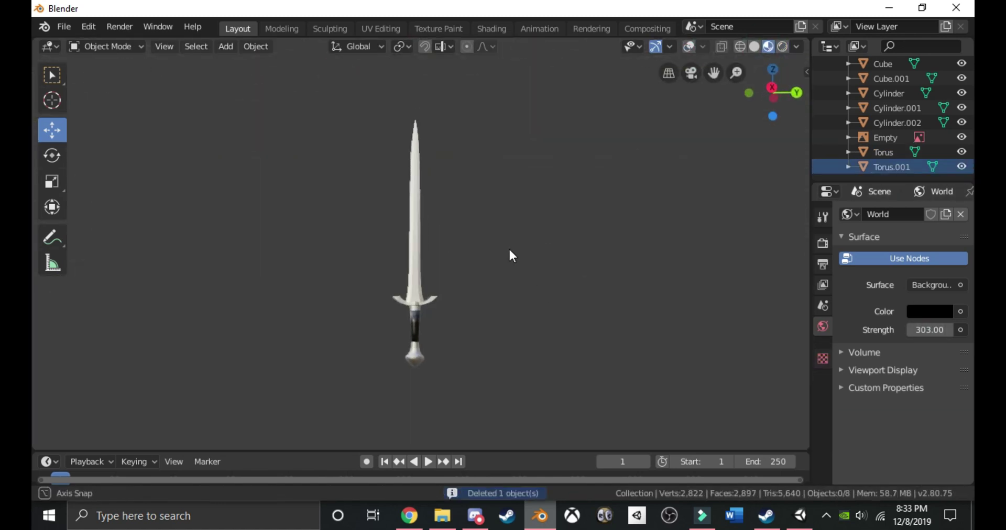
Examine the sword with its materials from several angles and select the pommel.
middle_click_drag(512, 255, 542, 306)
scroll(470, 284, "up", 5)
scroll(493, 348, "down", 2)
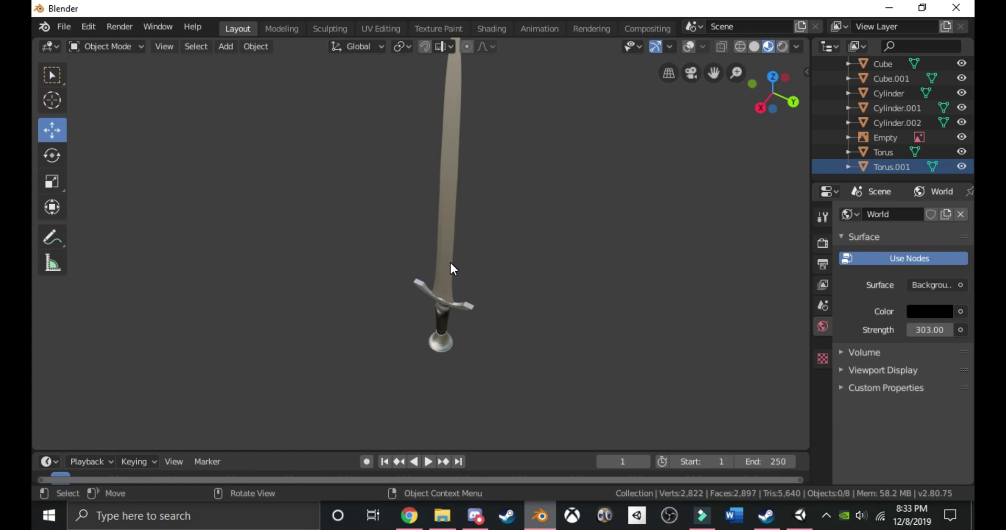
middle_click_drag(472, 202, 437, 114)
left_click(426, 328)
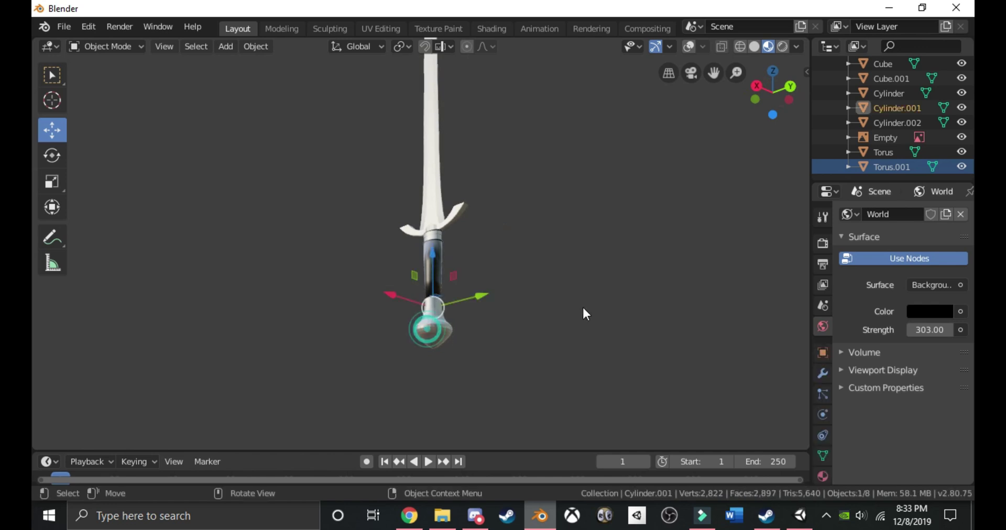